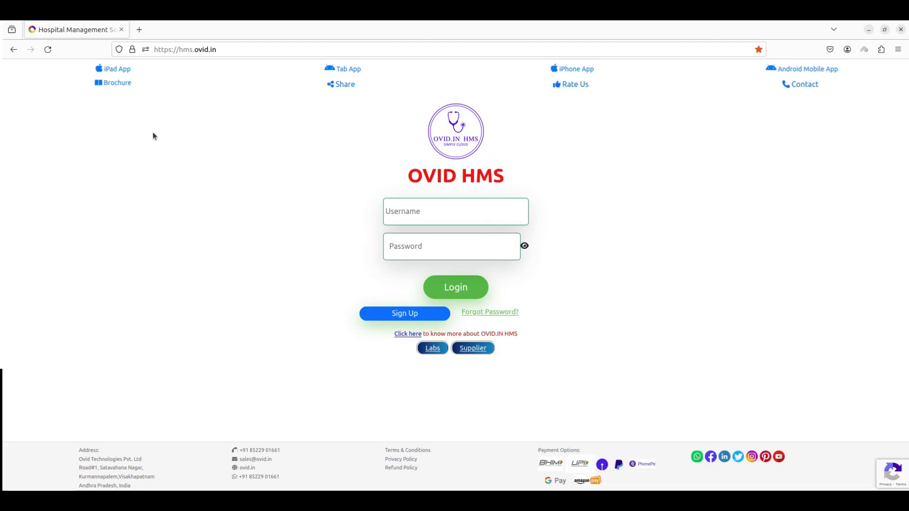
- Select the hms.ovid.in web address in the browser's address bar
click(236, 51)
drag(235, 50, 180, 49)
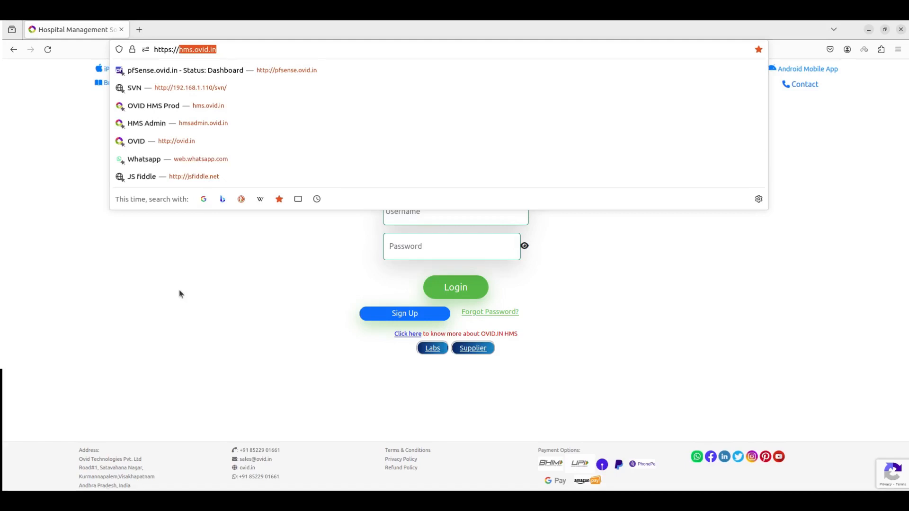
- Dismiss the address suggestions so the login page is usable
click(234, 233)
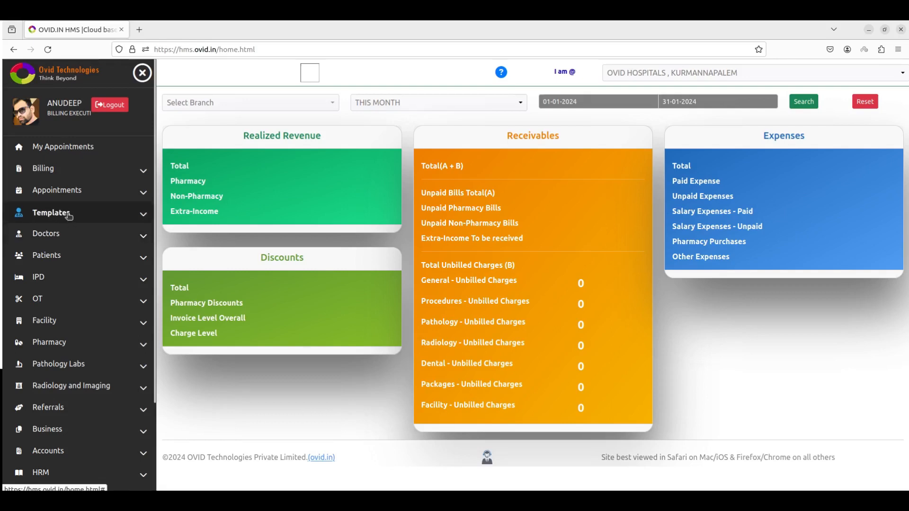
- Open a new patient registration, enter the patient's first name and set gender to Female
click(67, 258)
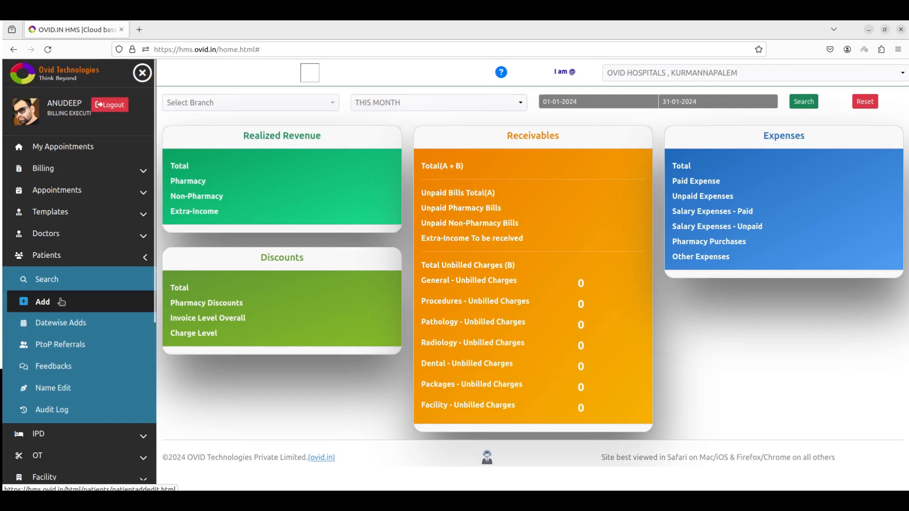
click(61, 301)
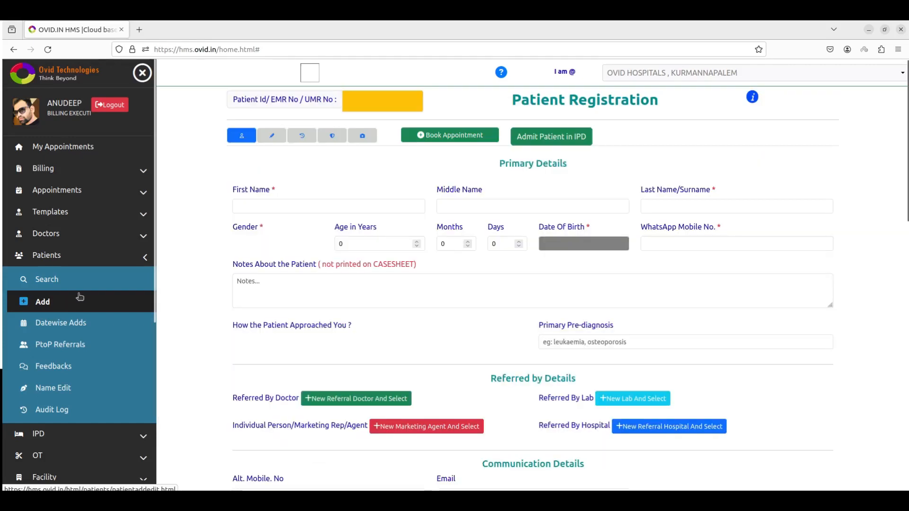
click(331, 214)
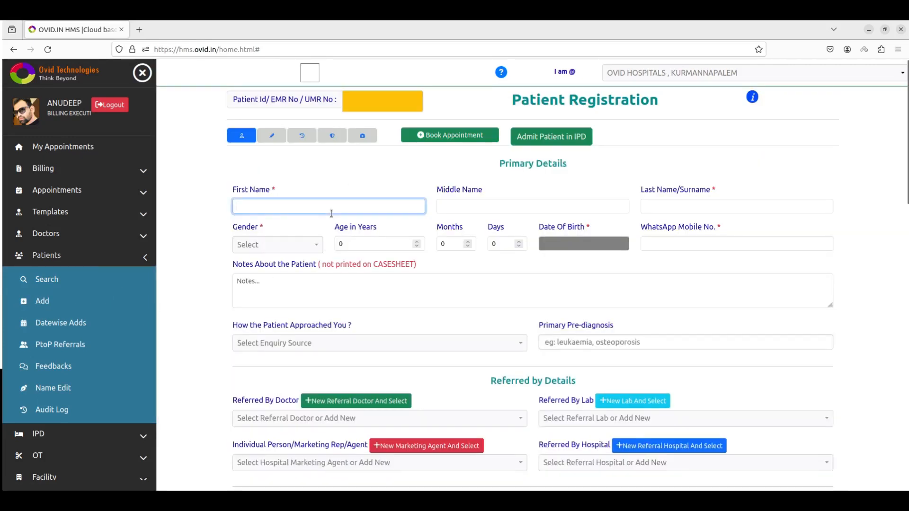
text(madhumitra)
key(Tab)
key(Tab)
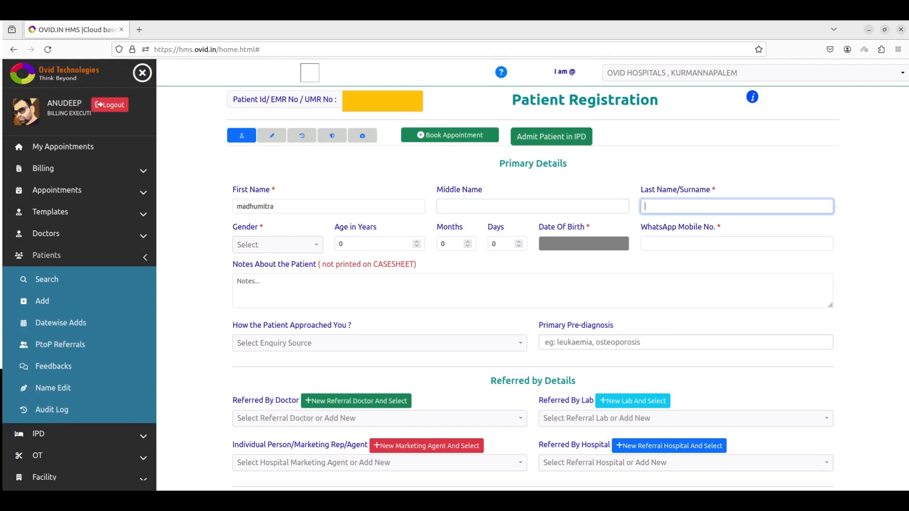
click(270, 243)
click(272, 282)
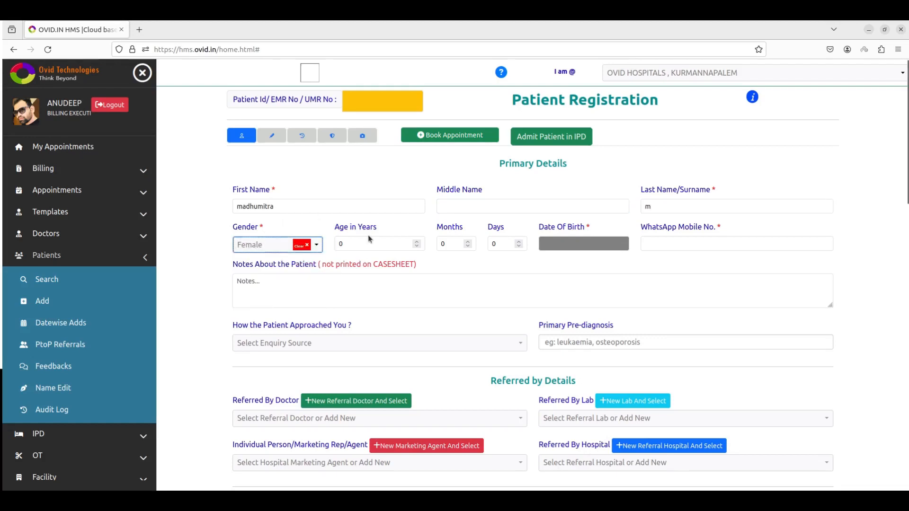
- Enter age 40 and the patient's WhatsApp mobile number
click(363, 243)
text(40)
key(Tab)
key(Tab)
key(Tab)
key(Tab)
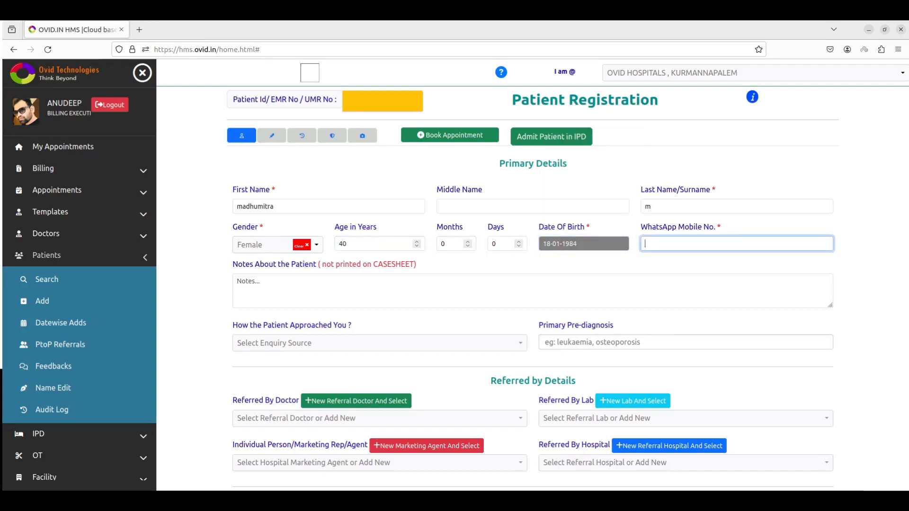
click(289, 287)
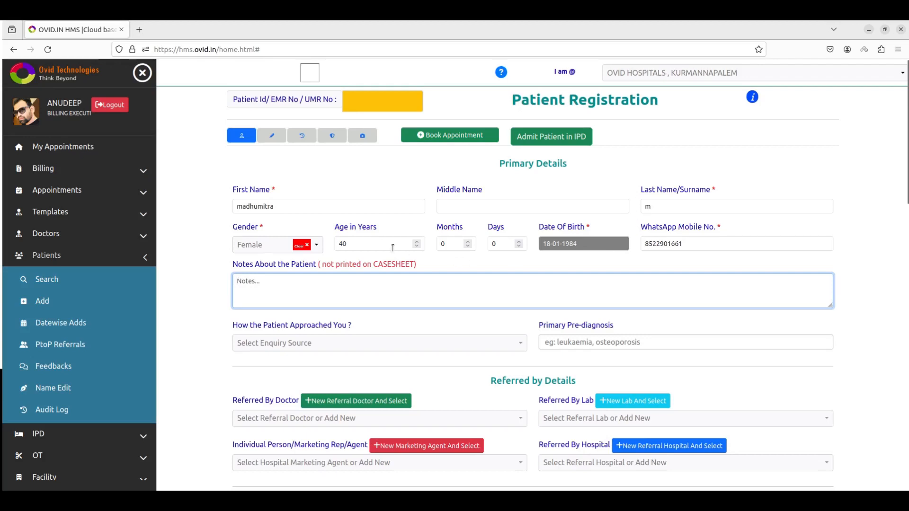
scroll(378, 275, down, 3)
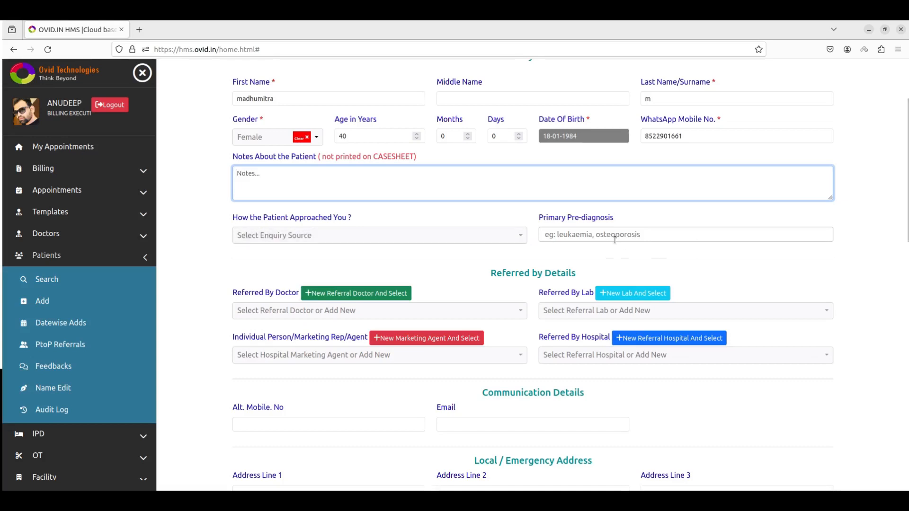
click(470, 235)
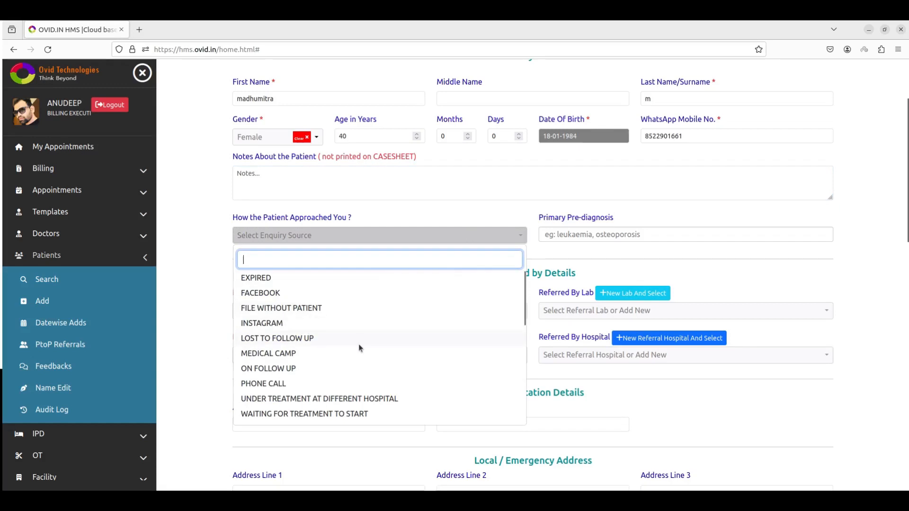
scroll(359, 341, down, 3)
click(181, 342)
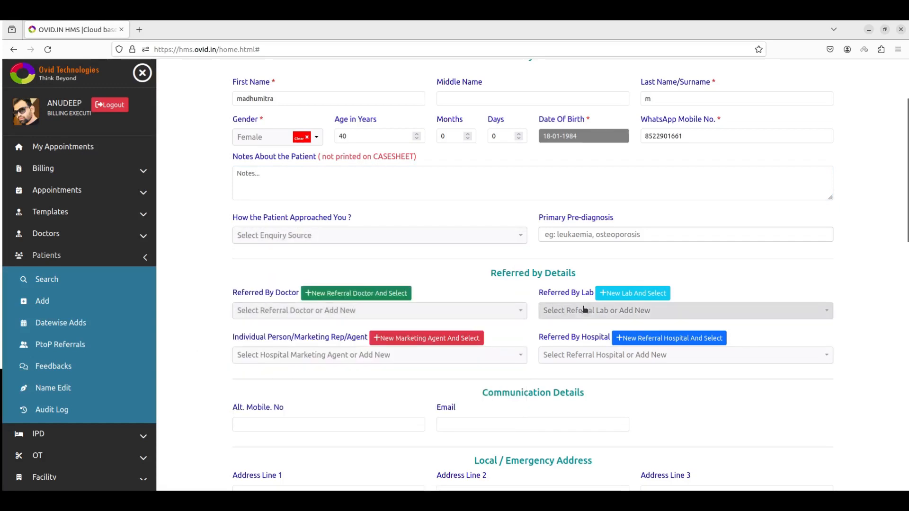
scroll(524, 309, down, 3)
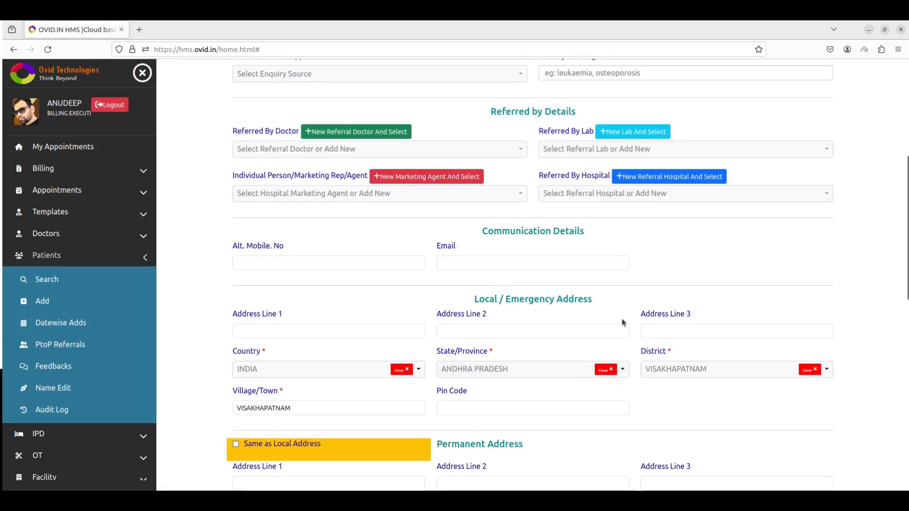
scroll(450, 254, down, 1)
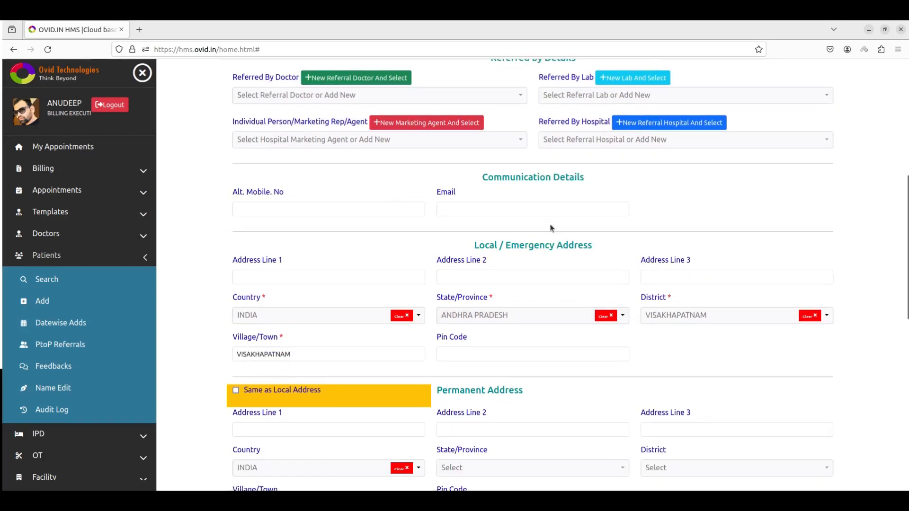
scroll(534, 331, down, 2)
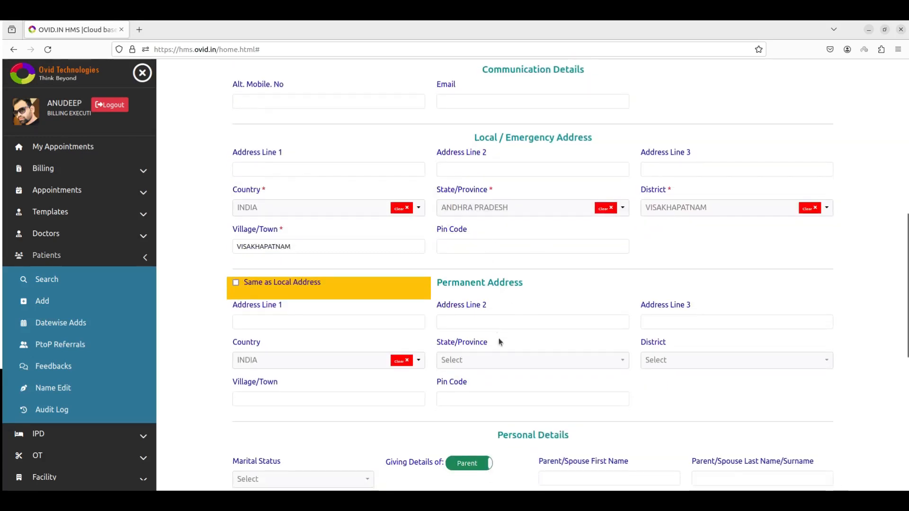
scroll(512, 403, down, 7)
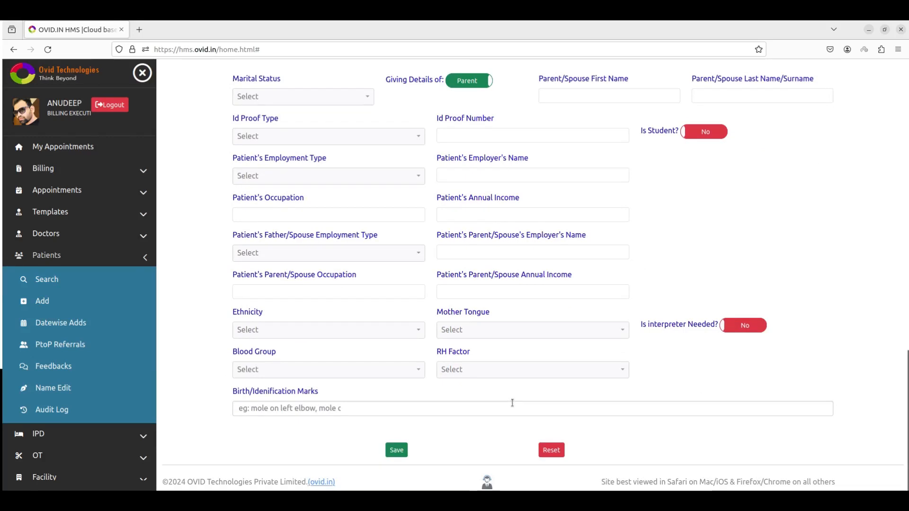
scroll(512, 403, up, 1)
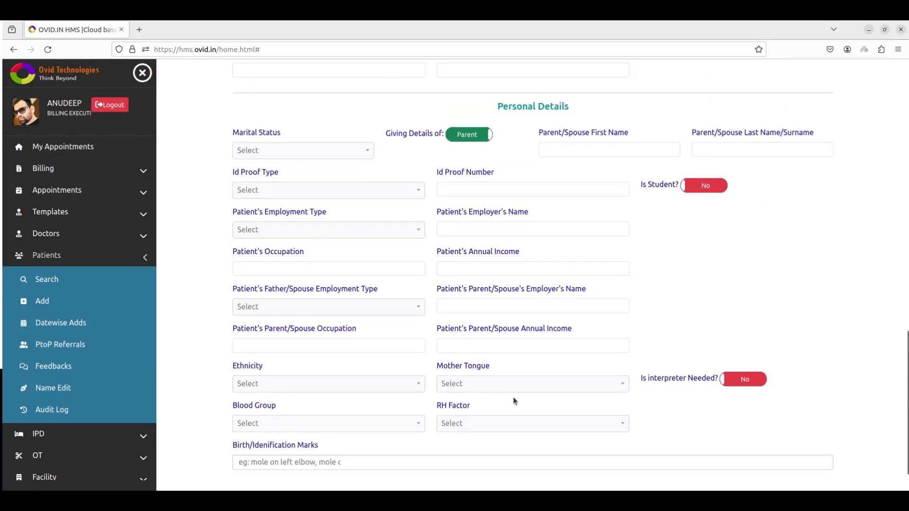
scroll(487, 316, up, 12)
scroll(481, 306, up, 3)
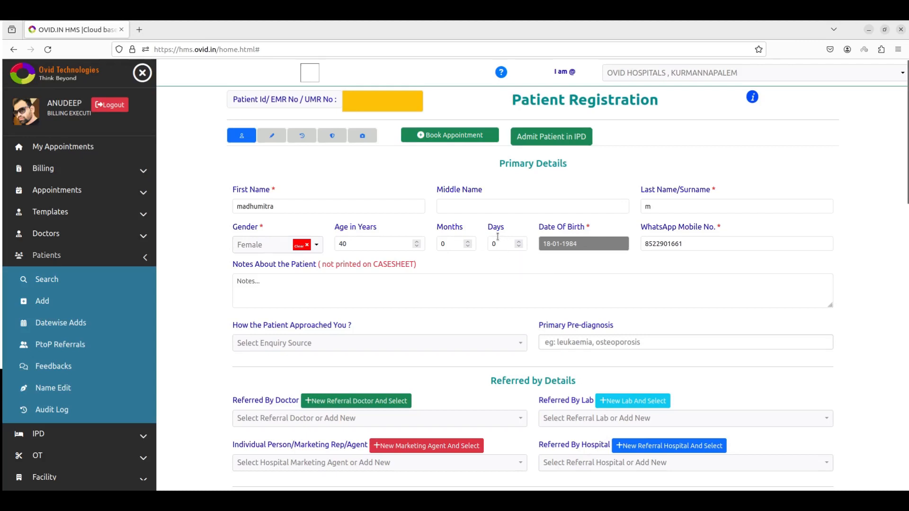
- Save the patient as Patient Id 98, then search patients by name to find 2 matches
click(350, 283)
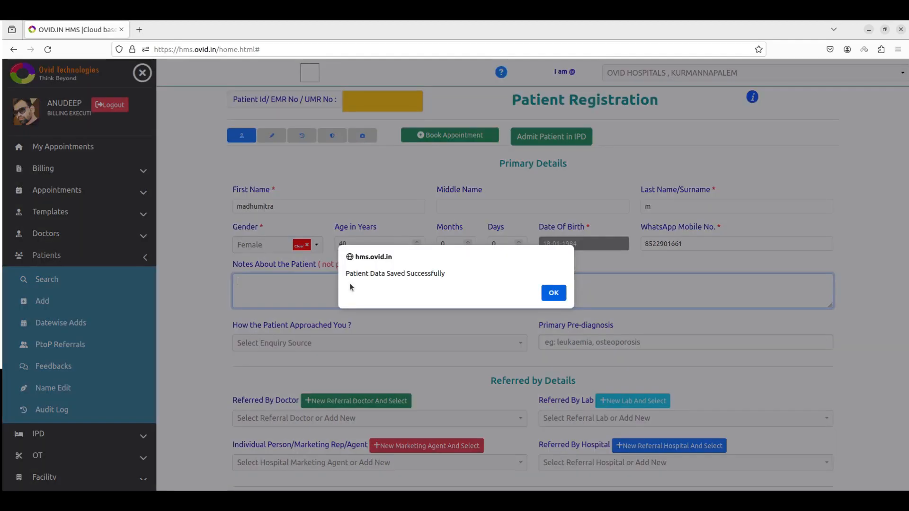
click(553, 292)
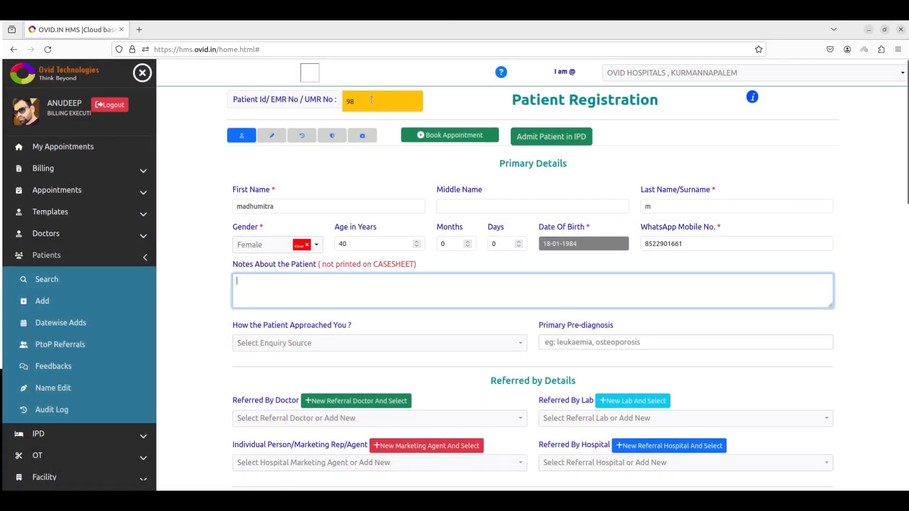
click(108, 281)
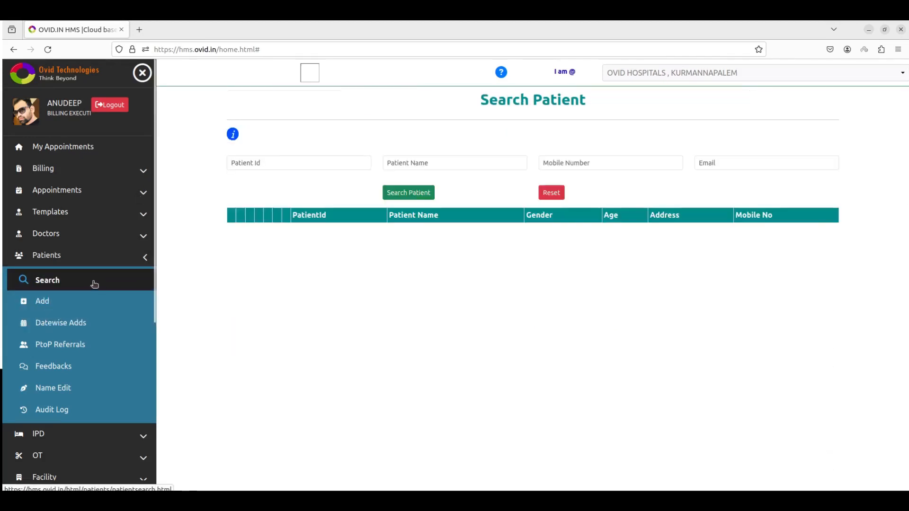
click(415, 161)
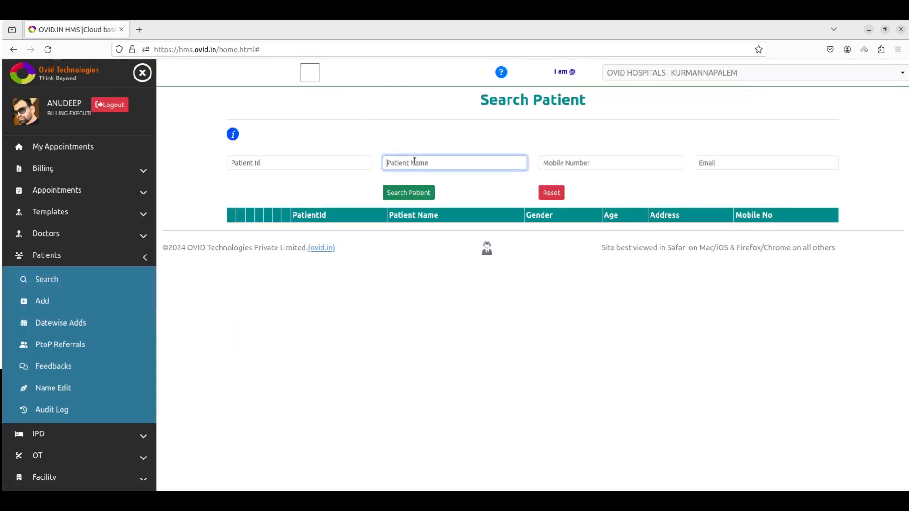
text(madhu)
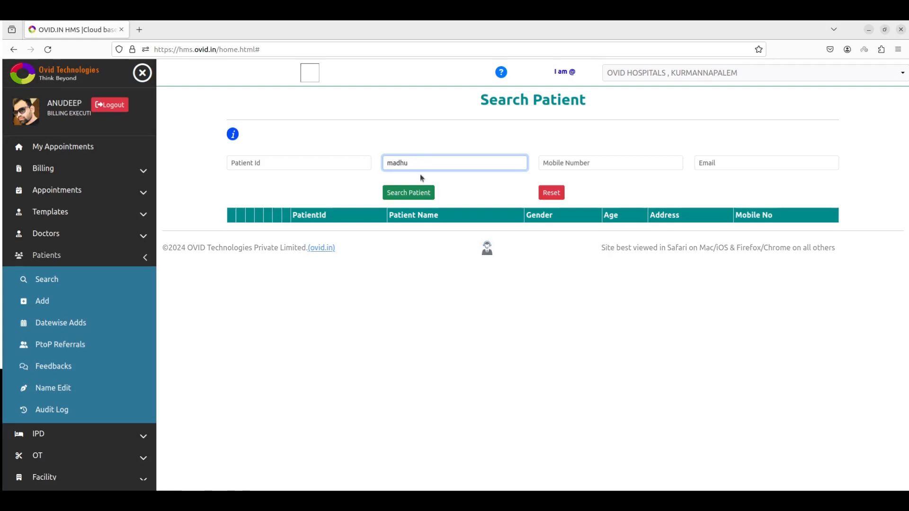
click(412, 193)
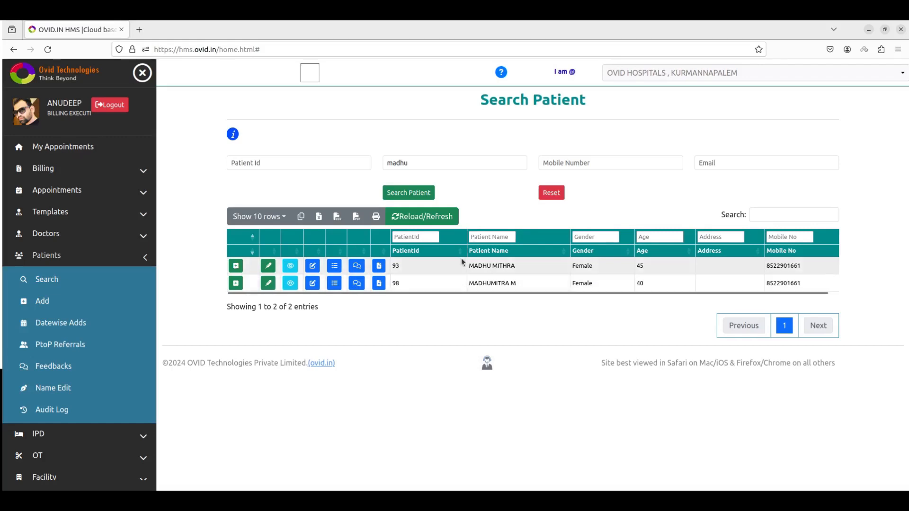
click(272, 164)
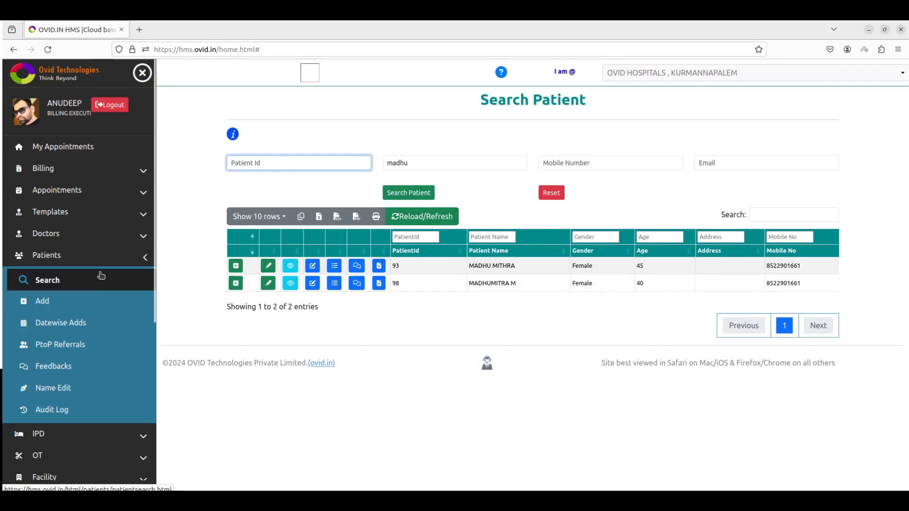
click(166, 227)
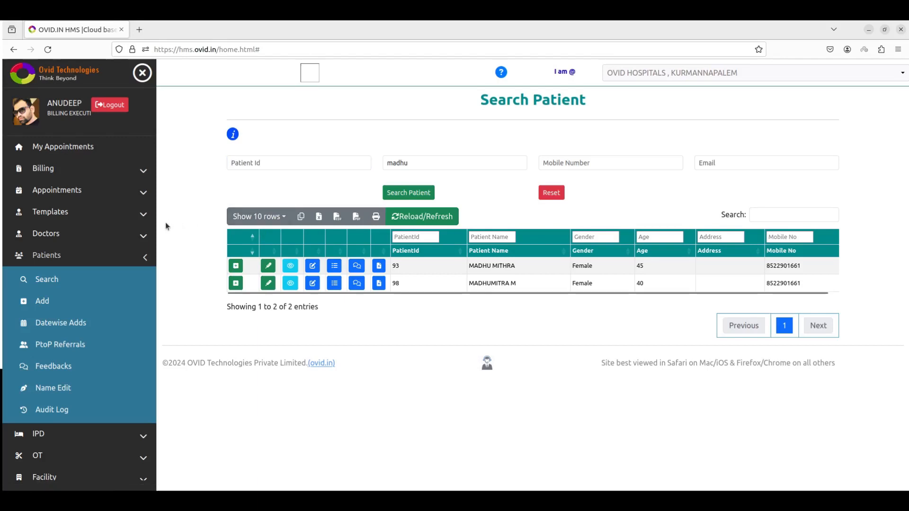
- Return to Patients > Search via the sidebar and enter the patient name to search for
click(80, 190)
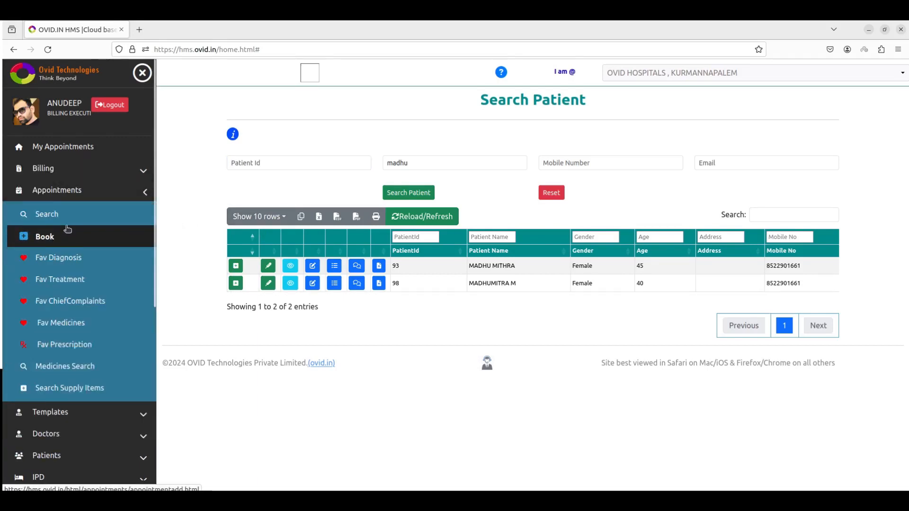
click(74, 191)
click(77, 256)
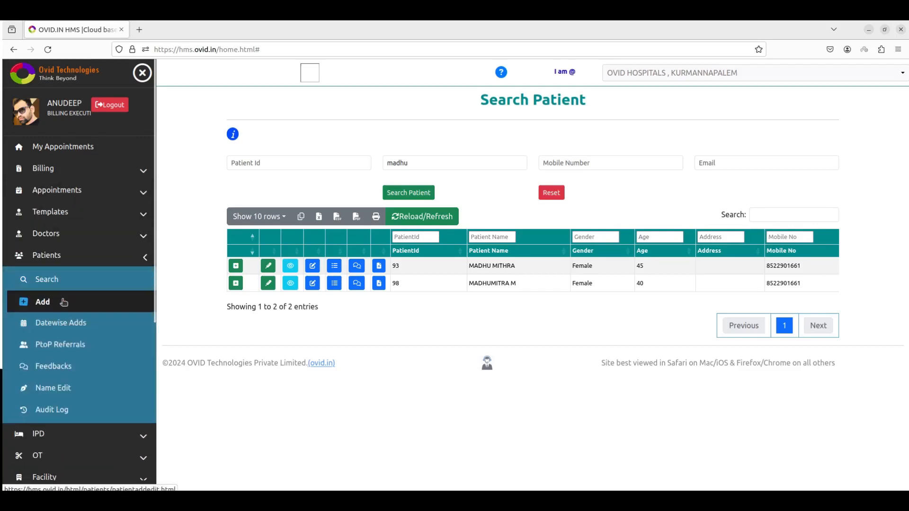
click(63, 302)
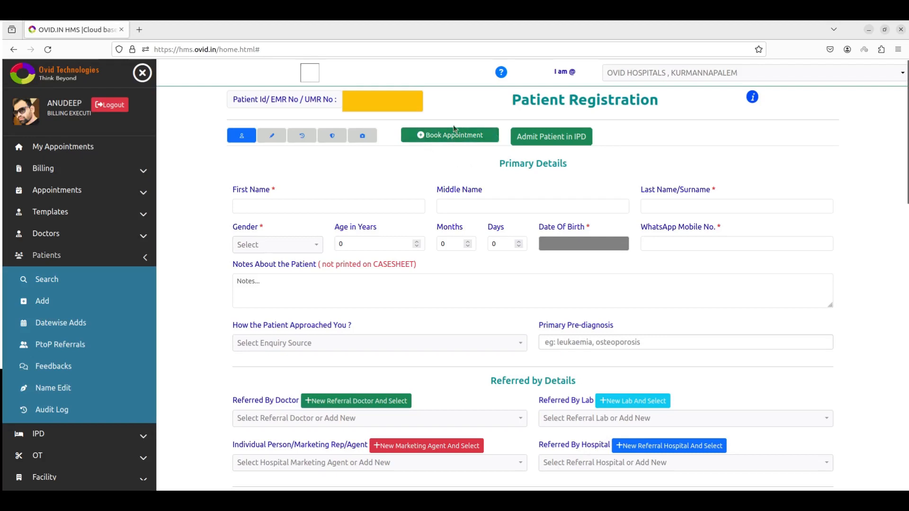
click(73, 257)
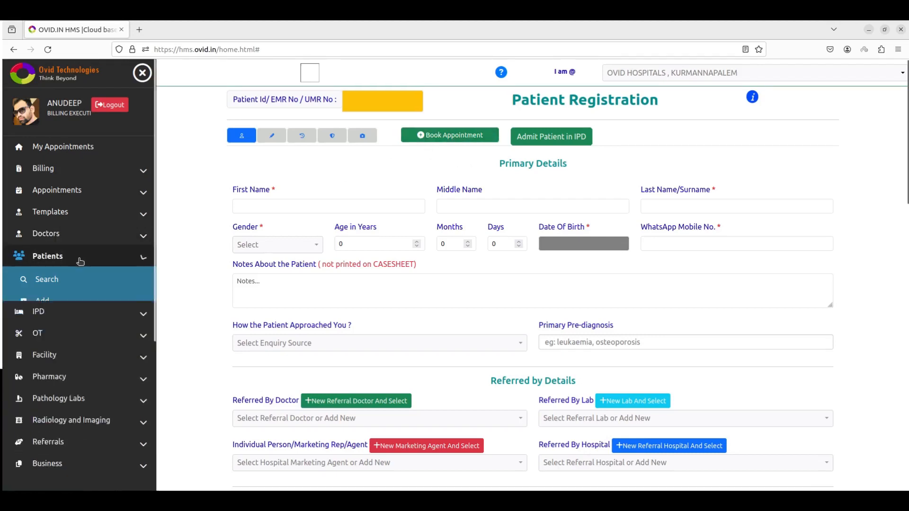
click(73, 256)
click(60, 281)
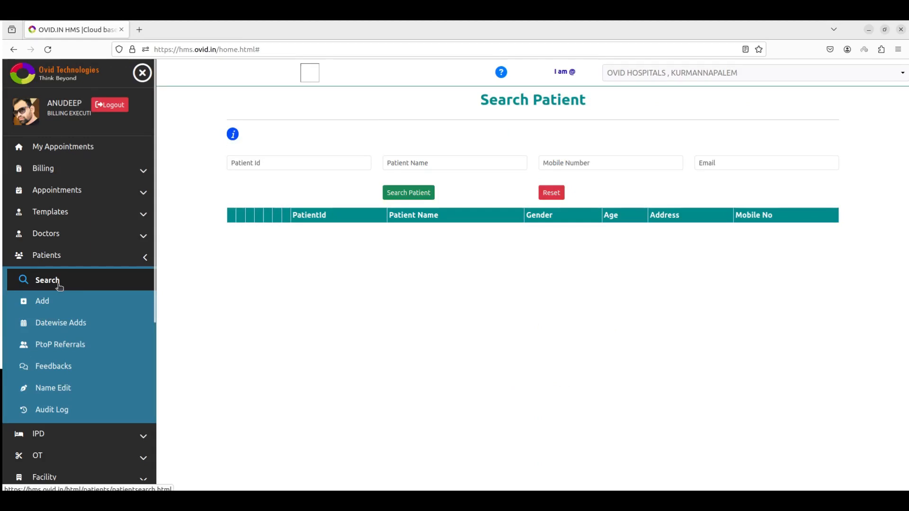
click(80, 191)
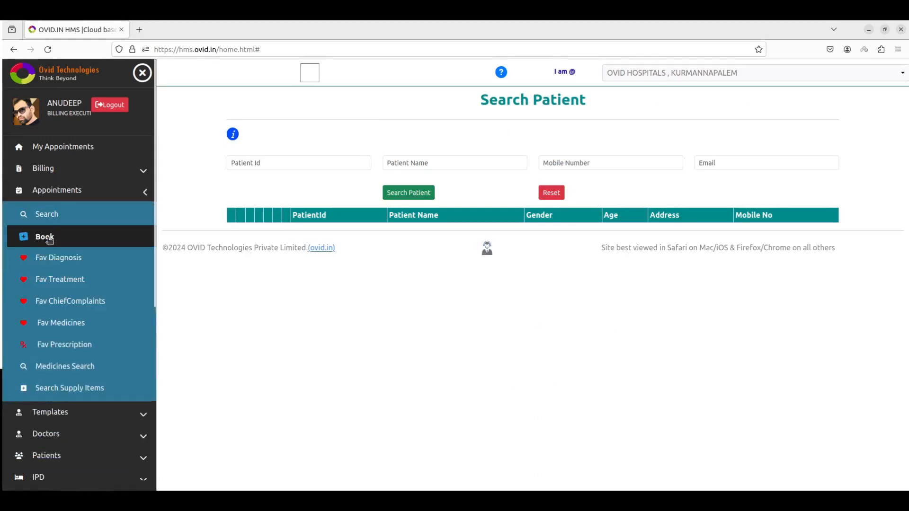
click(71, 190)
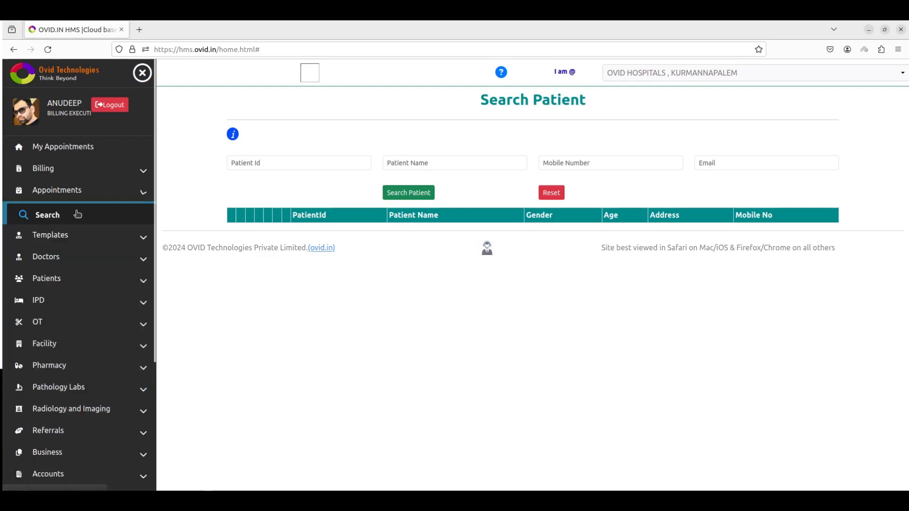
click(66, 249)
click(422, 164)
text(madhu)
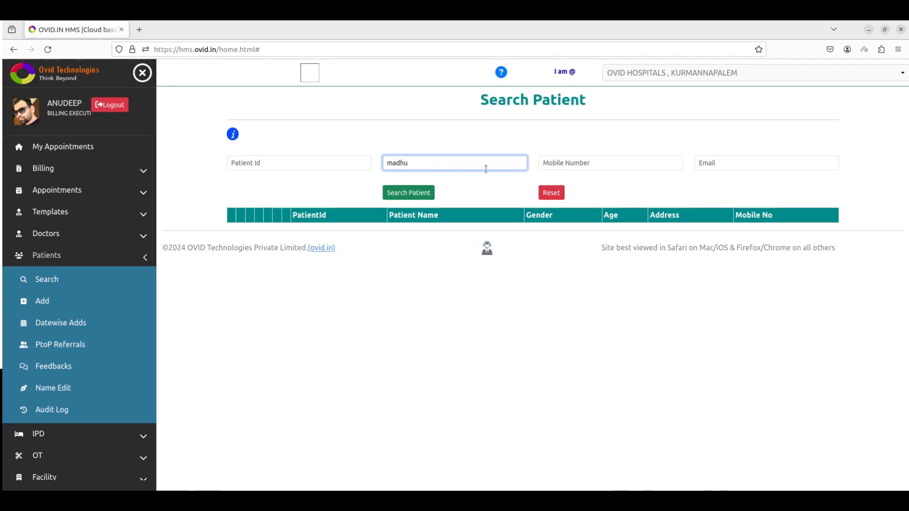
- Book a WALKIN General Physician appointment for the second search match
click(431, 193)
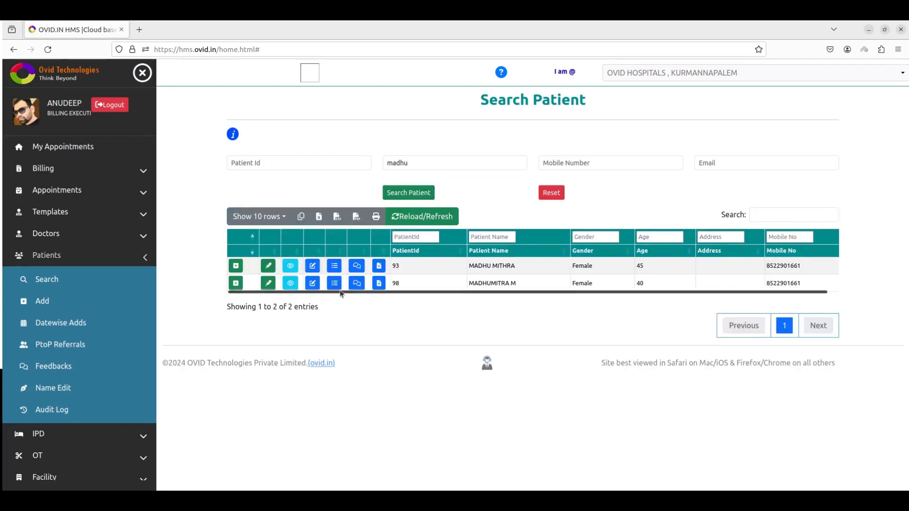
click(235, 283)
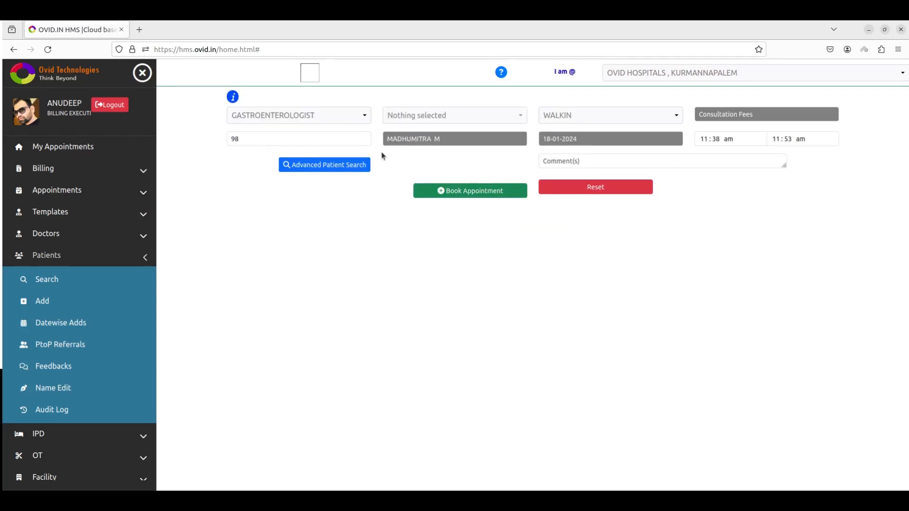
click(314, 118)
click(290, 172)
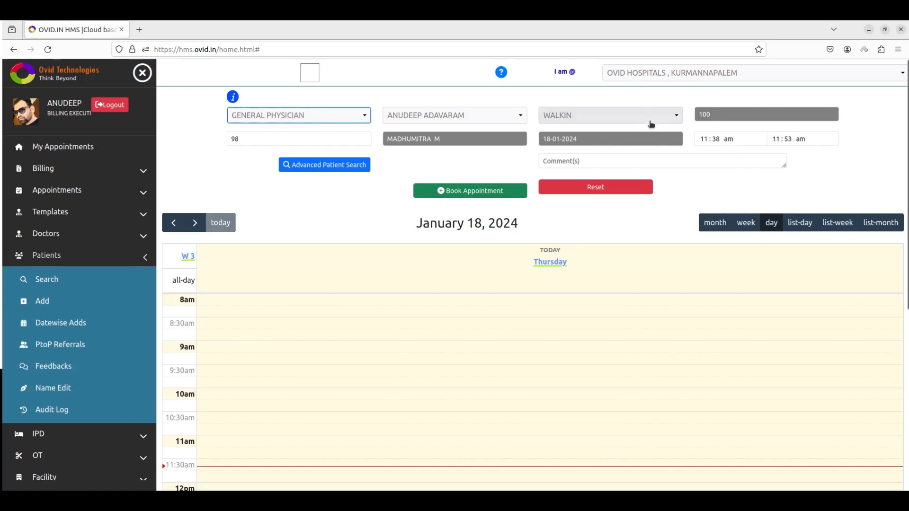
click(626, 123)
scroll(608, 237, down, 1)
scroll(608, 237, up, 1)
click(521, 168)
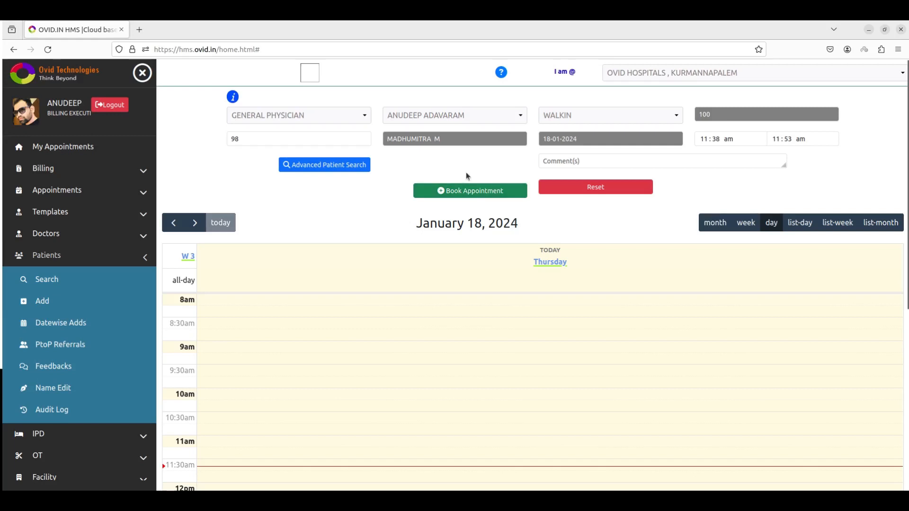
click(467, 190)
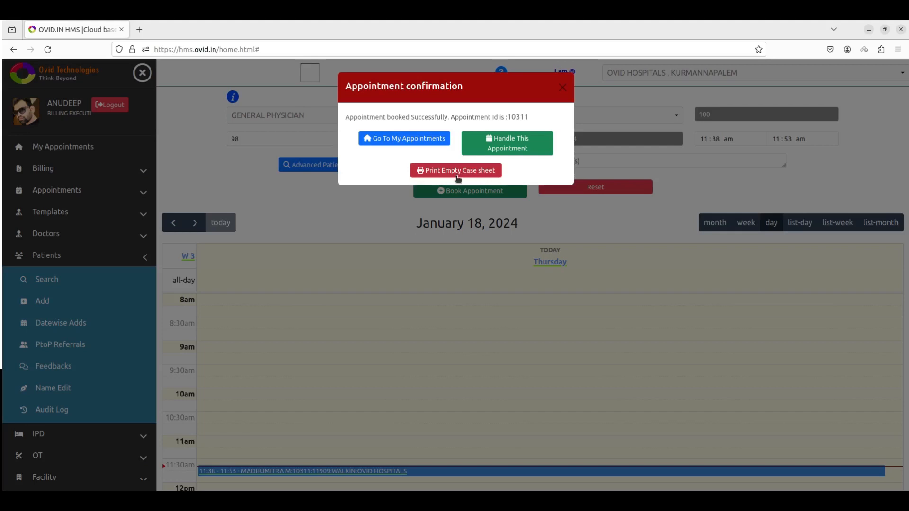
- Dismiss the booking confirmation and go to My Appointments
click(562, 92)
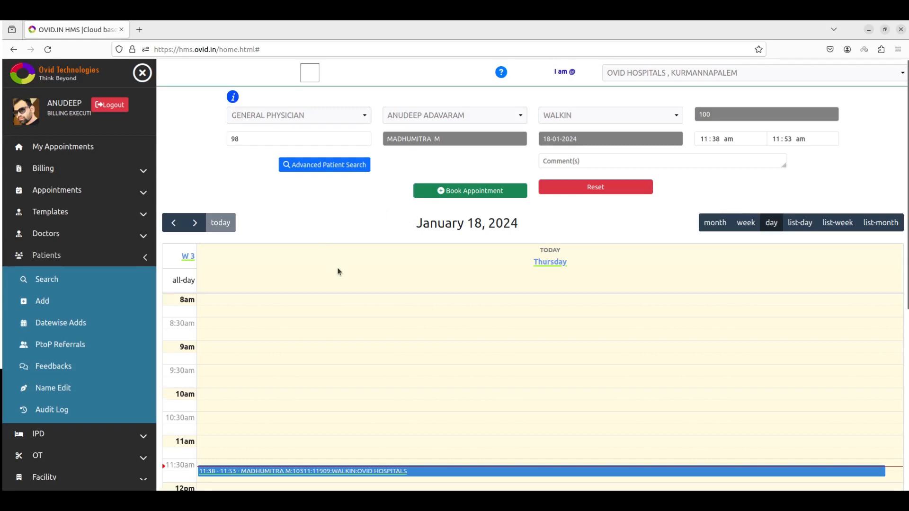
scroll(339, 270, down, 2)
click(94, 157)
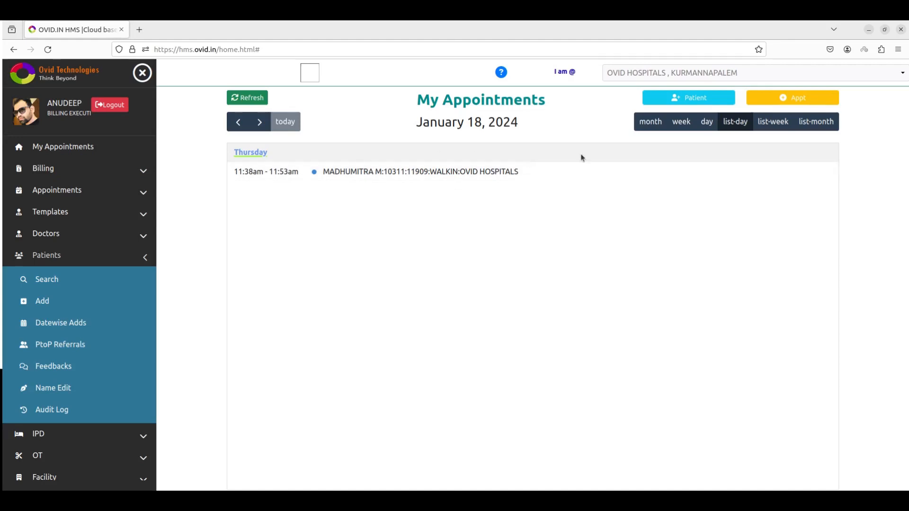
- Check the new appointment's details, then cycle through the month, week and day list and grid views
click(437, 174)
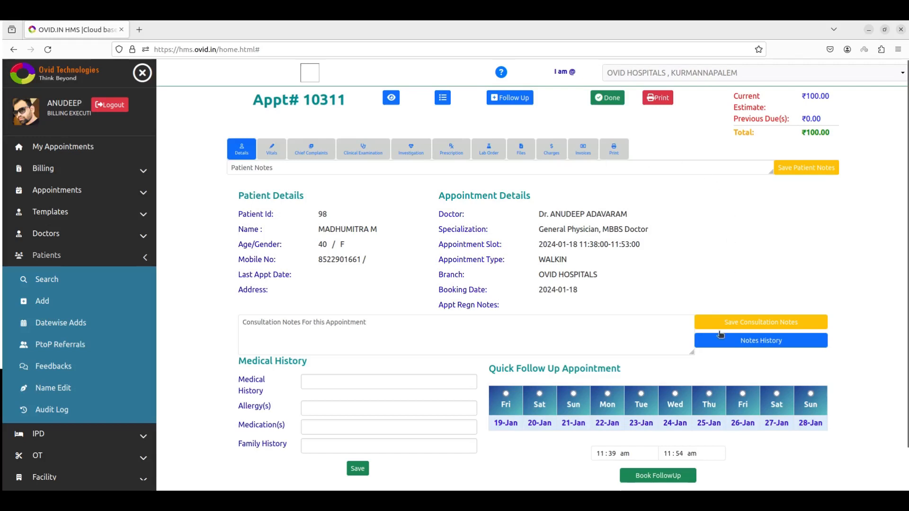
click(69, 147)
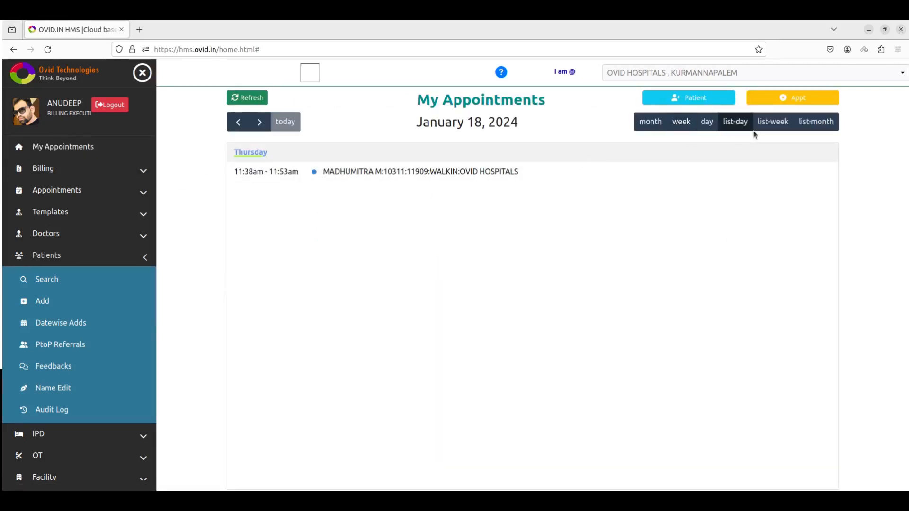
click(807, 123)
click(782, 128)
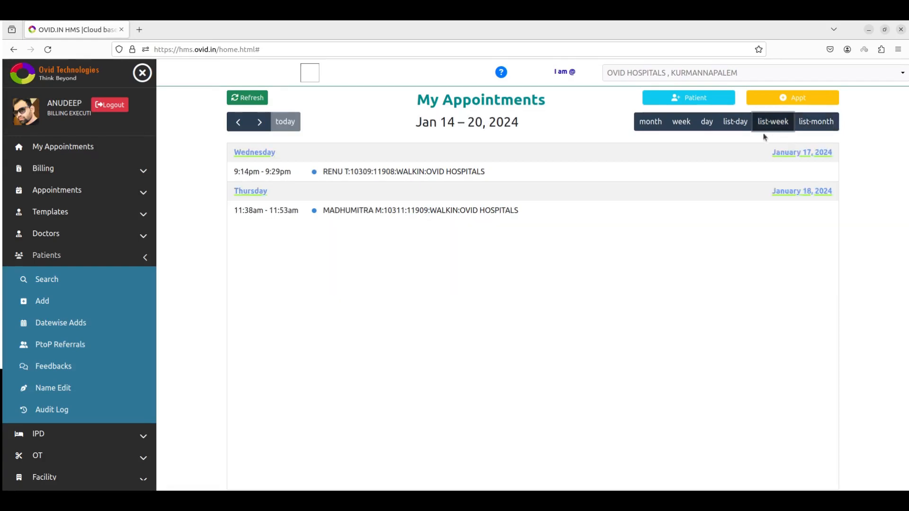
click(735, 127)
click(705, 127)
click(685, 128)
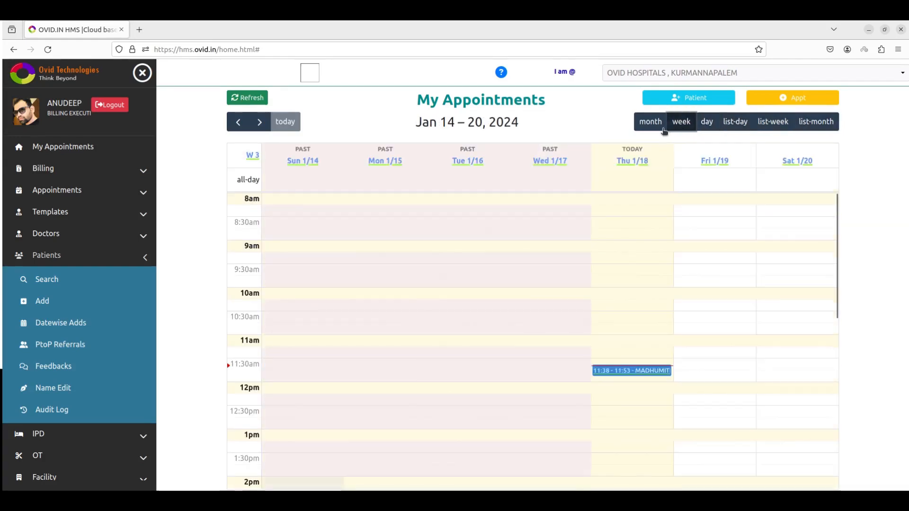
click(649, 133)
- Step through the months back to January 2024 and open the booked appointment from today's list
click(260, 123)
click(239, 124)
click(240, 126)
click(259, 123)
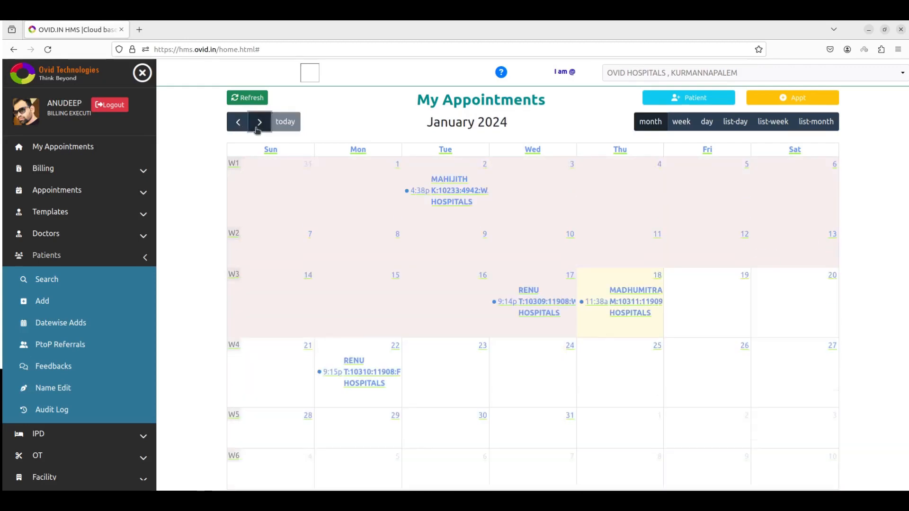
click(63, 153)
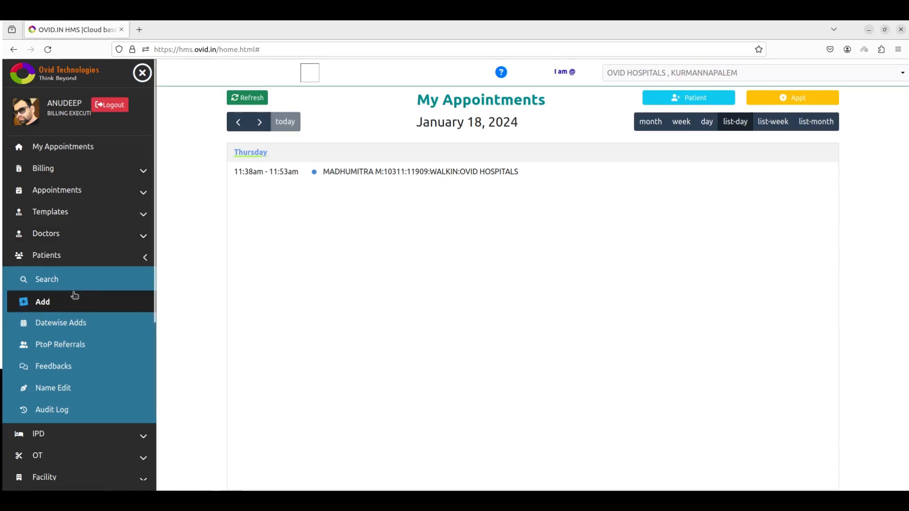
click(77, 259)
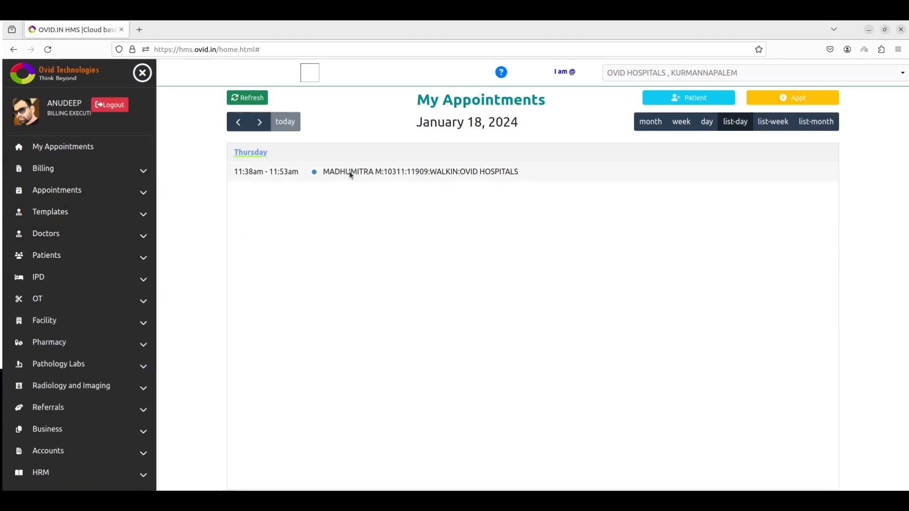
click(351, 176)
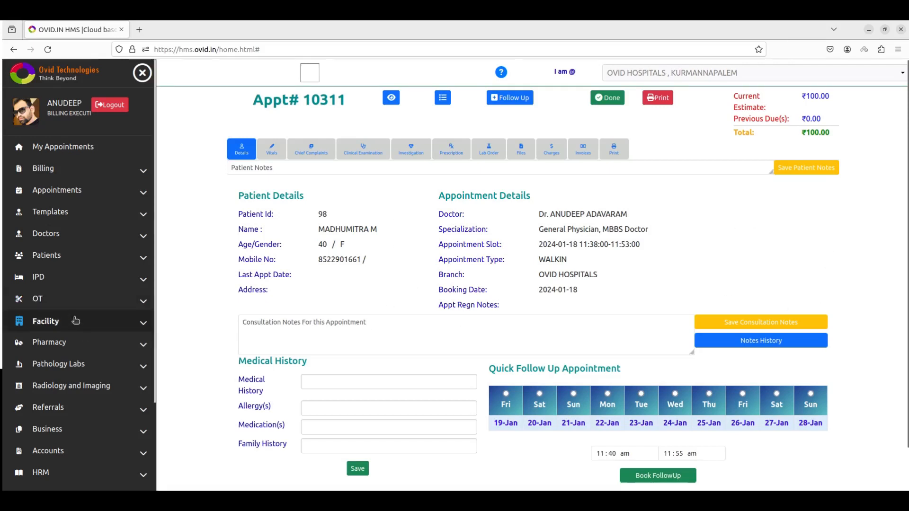
- Open the new patient registration form and view its photo capture and vitals sections
click(86, 256)
click(79, 288)
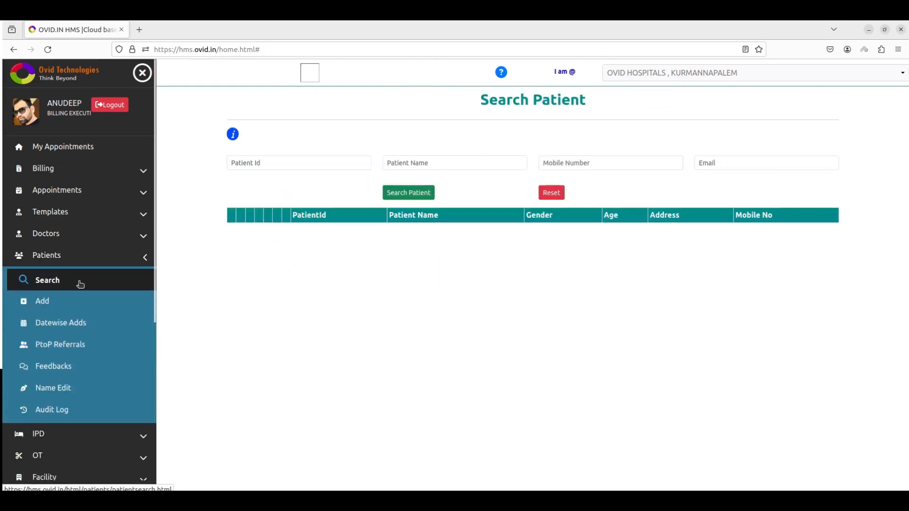
click(71, 302)
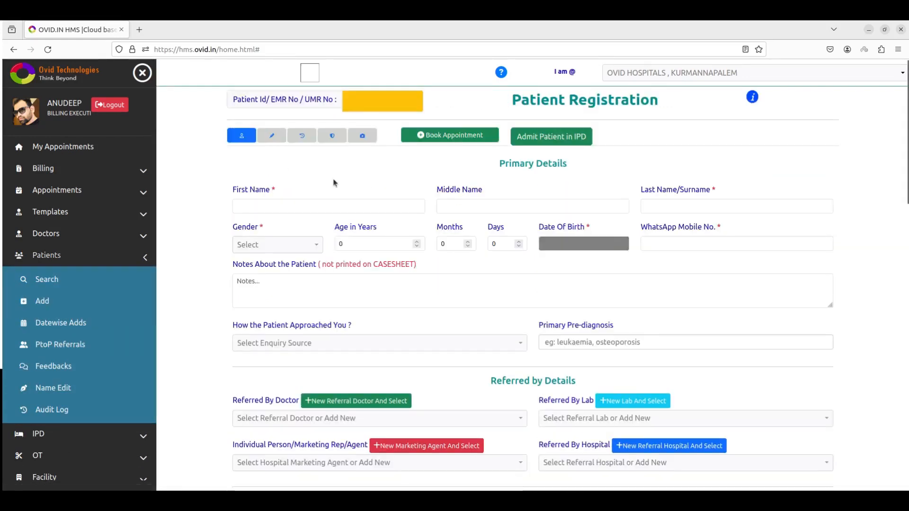
click(362, 135)
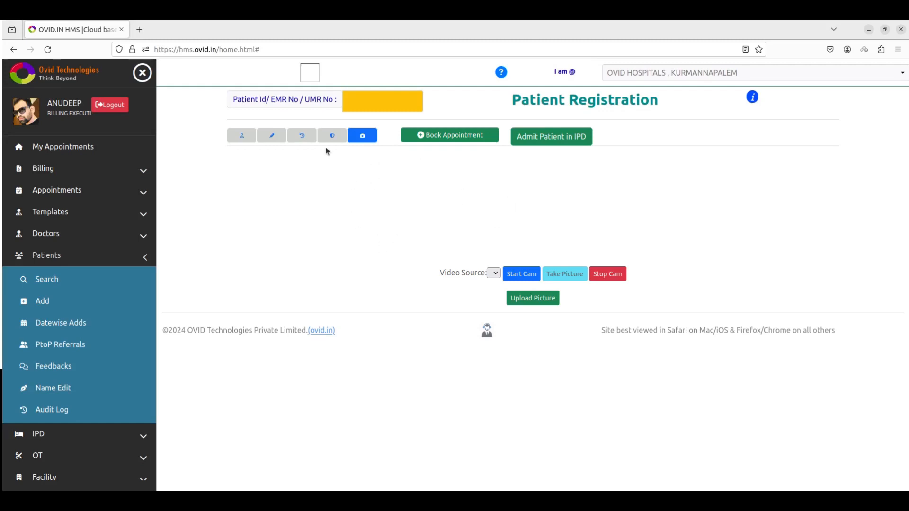
click(266, 139)
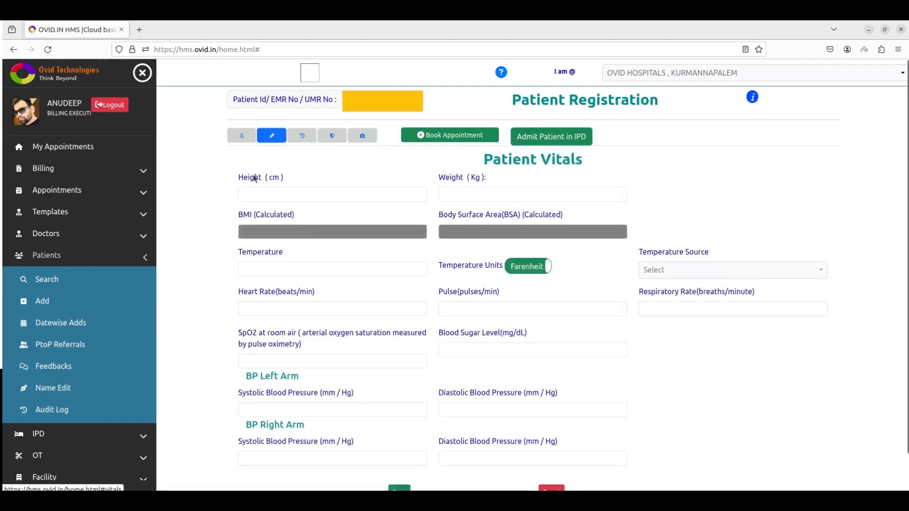
scroll(288, 208, down, 1)
scroll(296, 237, up, 1)
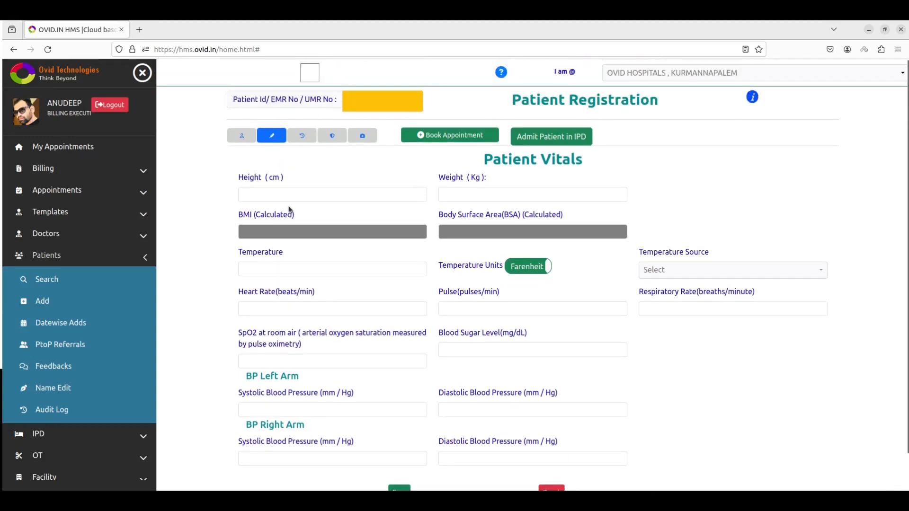
- Browse the medical history and insurance sections, then return to the My Appointments day list
click(306, 137)
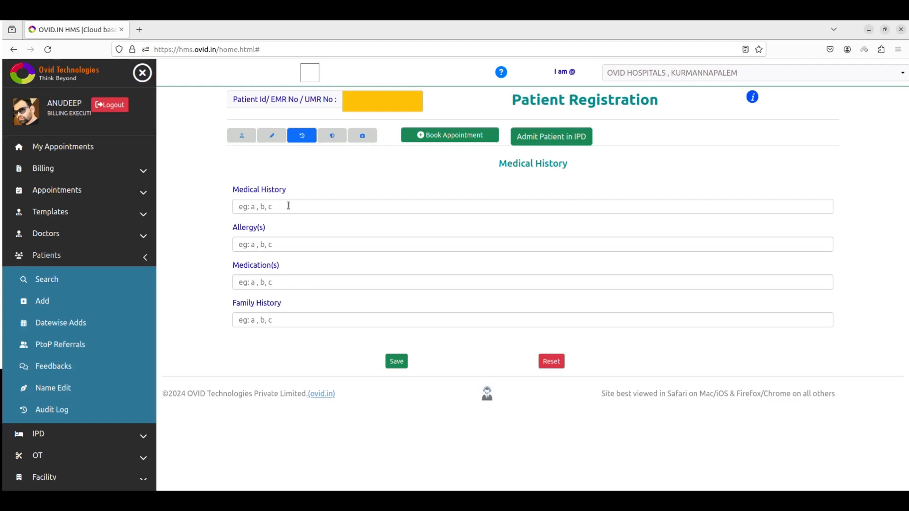
click(341, 138)
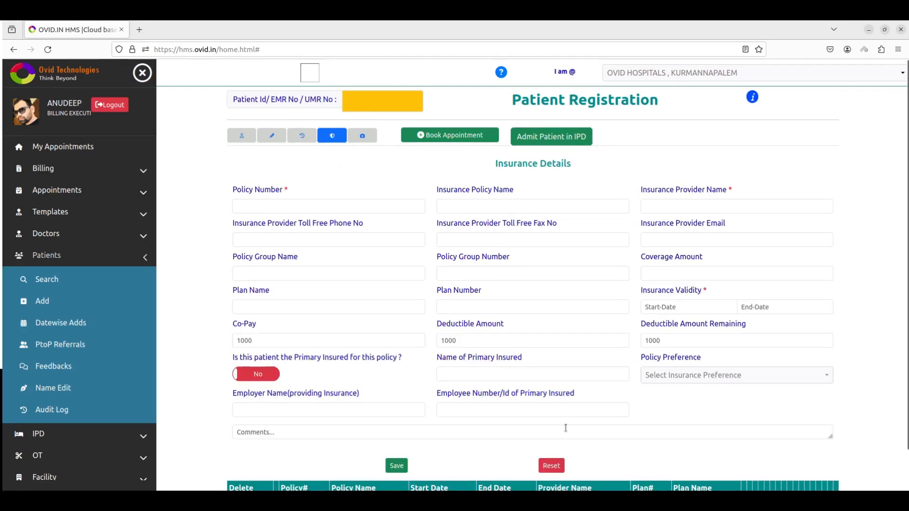
scroll(564, 428, down, 2)
scroll(550, 429, down, 1)
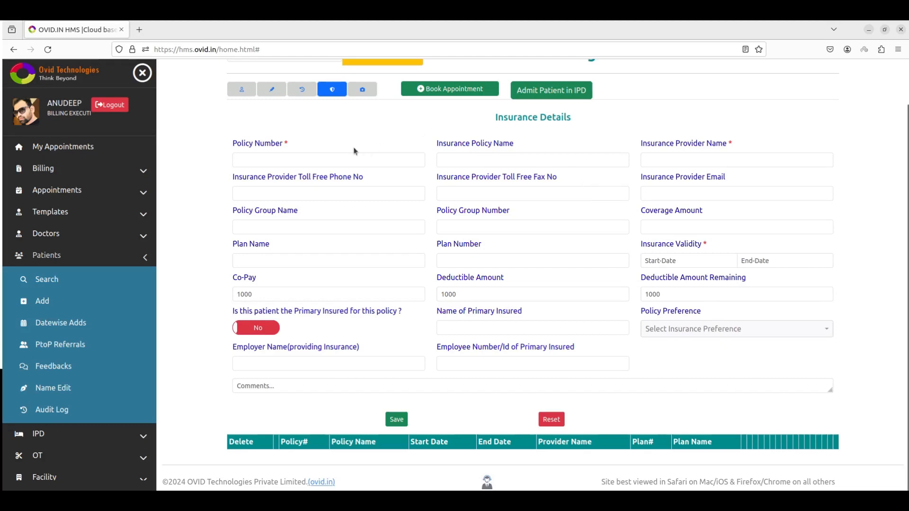
click(363, 90)
click(239, 138)
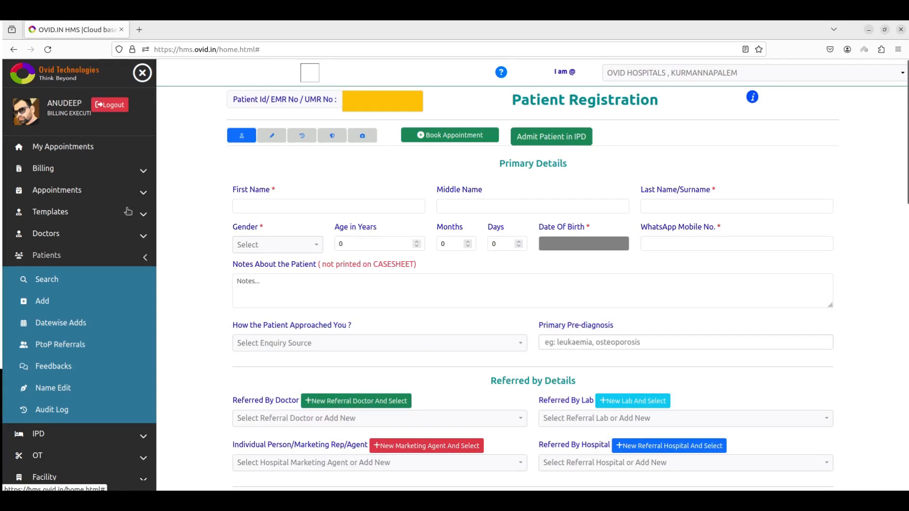
click(72, 264)
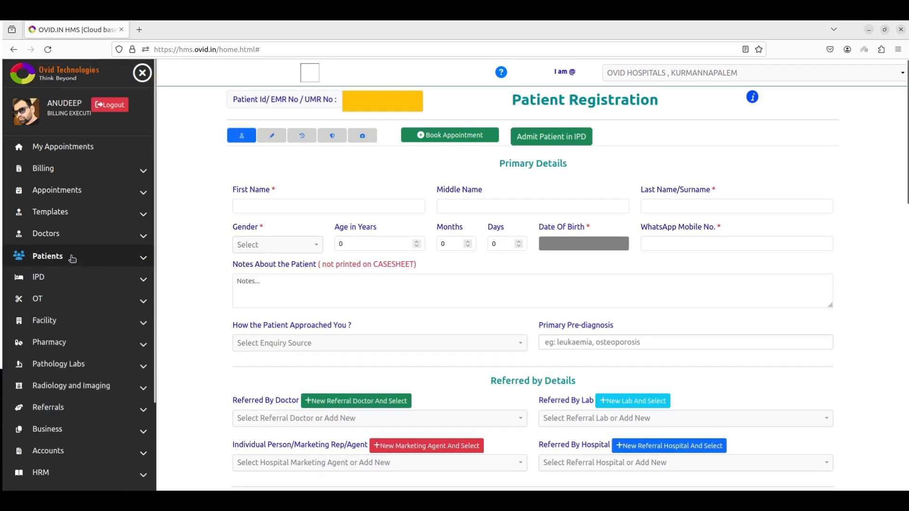
click(56, 147)
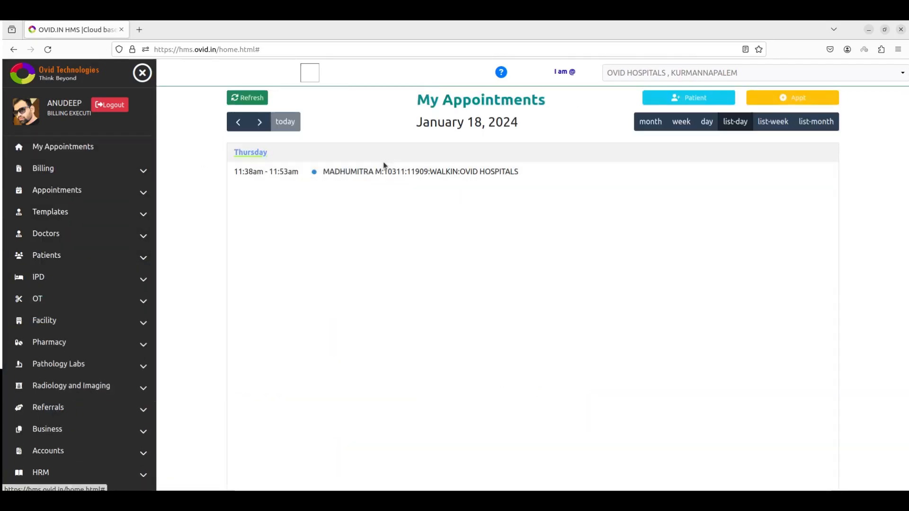
- Open appointment 10311 and save the consultation note 'broken hand'
click(383, 170)
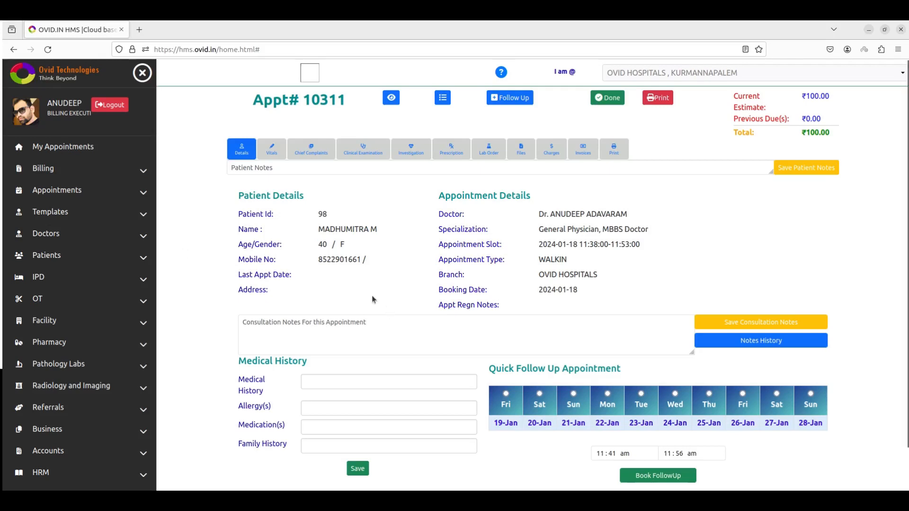
click(337, 334)
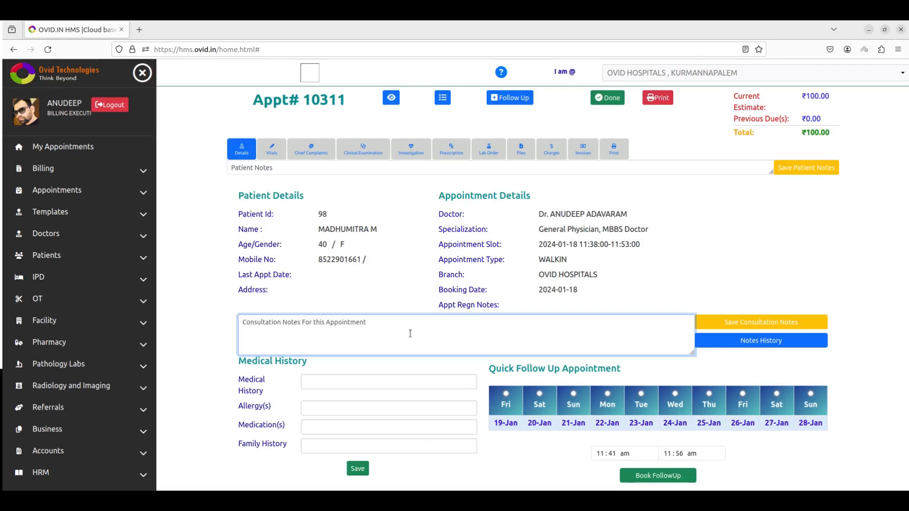
text(broken hand)
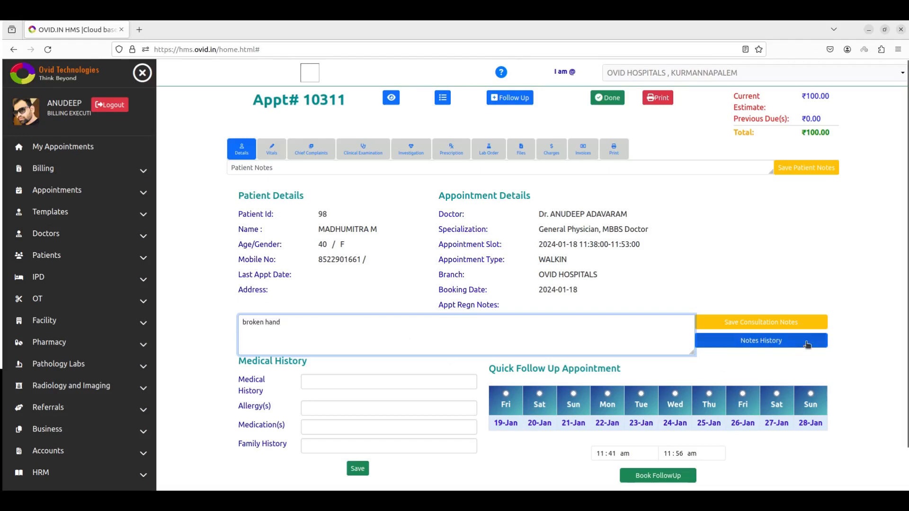
click(759, 324)
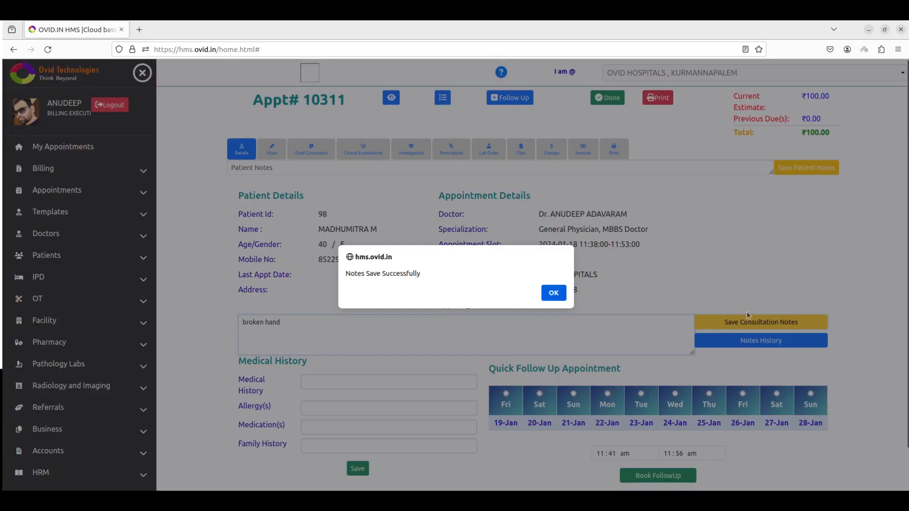
click(564, 298)
- Confirm the 2024-01-18 'broken hand' note appears in the consultation notes history
click(727, 342)
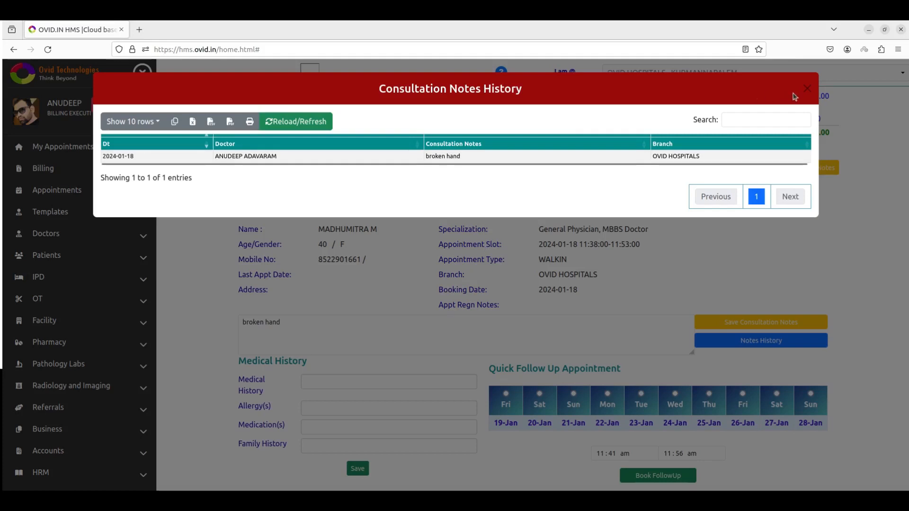
click(807, 88)
click(328, 387)
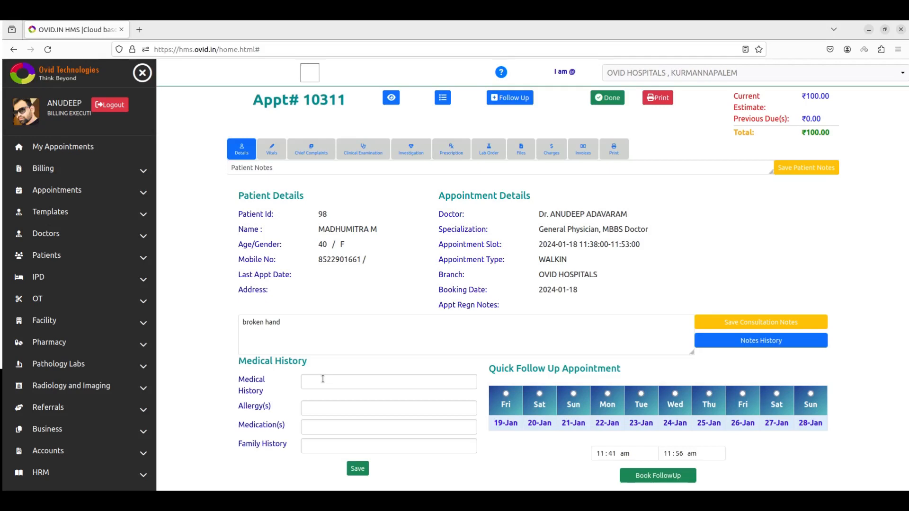
- Book a quick follow-up for Friday 26 January, 11:41–11:56 am, creating appointment 10312
click(323, 379)
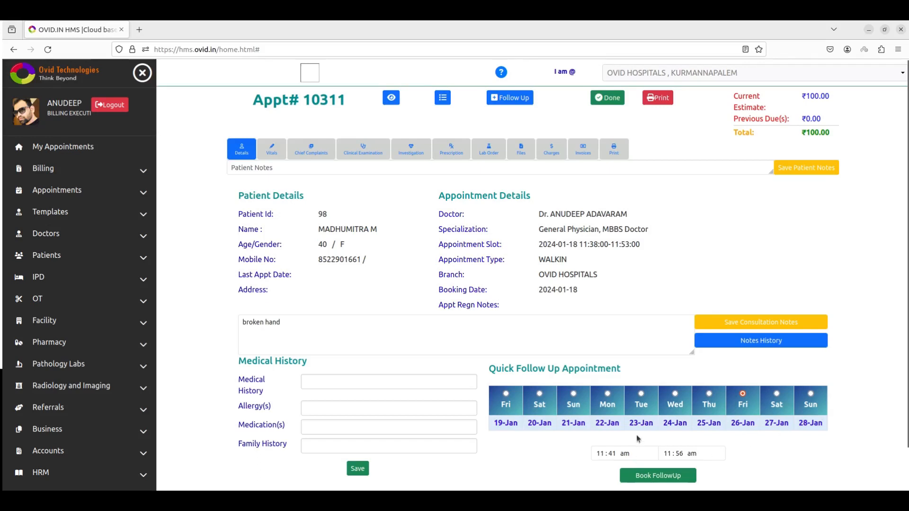
click(670, 477)
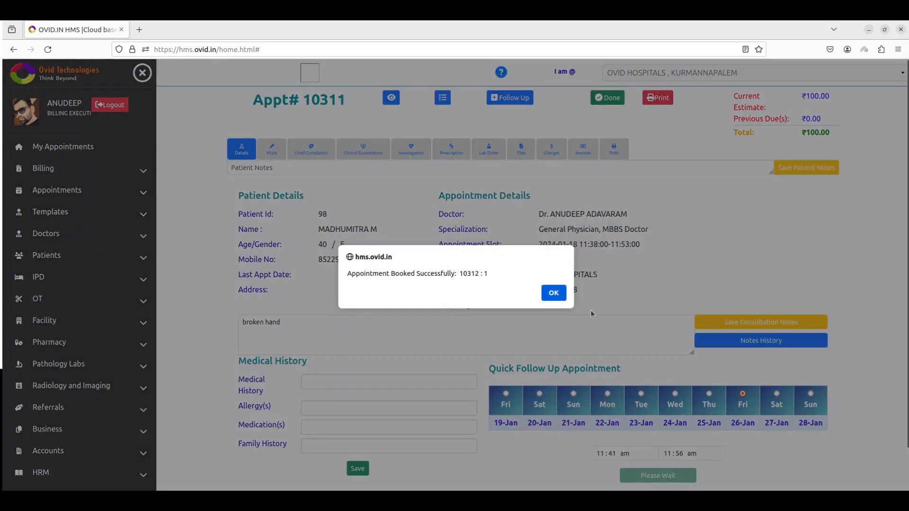
click(555, 295)
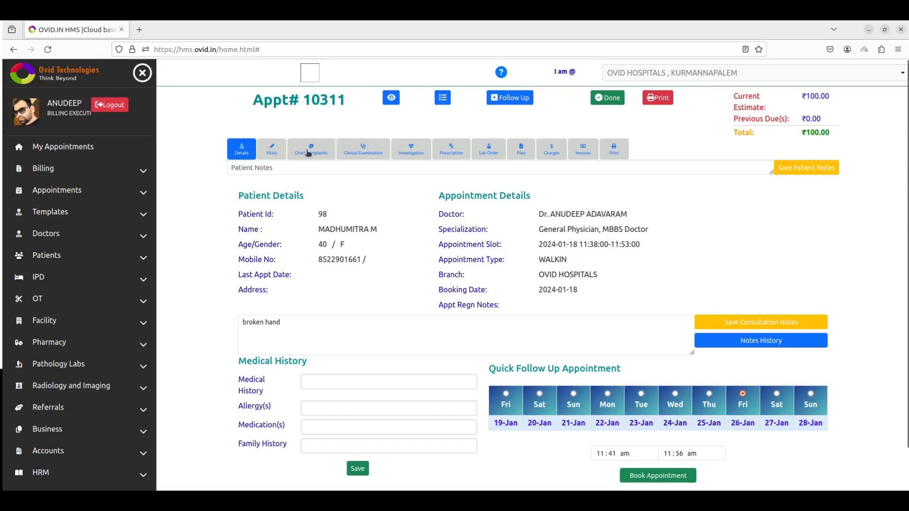
- Look over the patient's vitals, the Capture Vitals form, and the chief complaint body-part and complaint lists
click(273, 151)
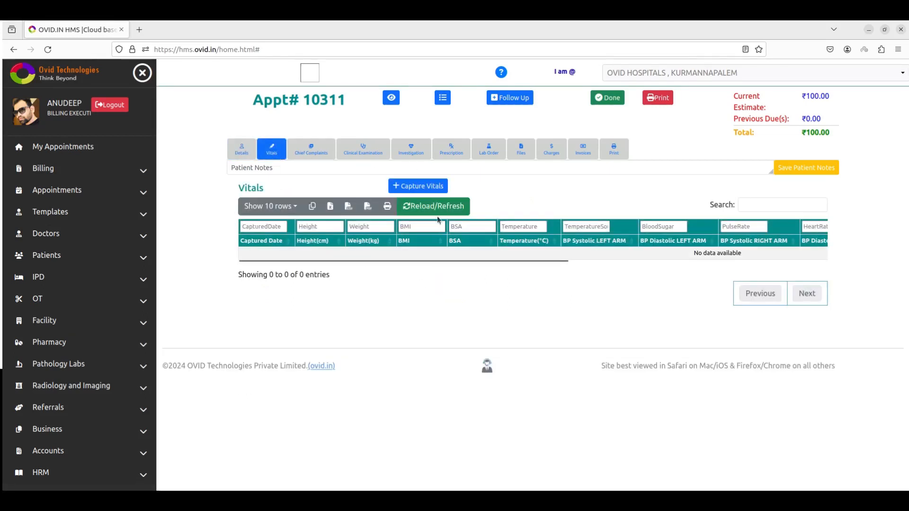
click(422, 187)
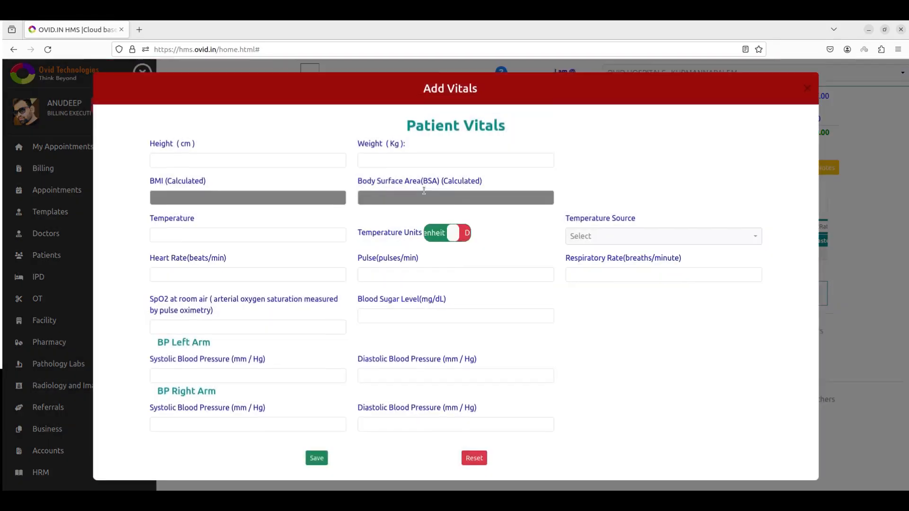
key(Escape)
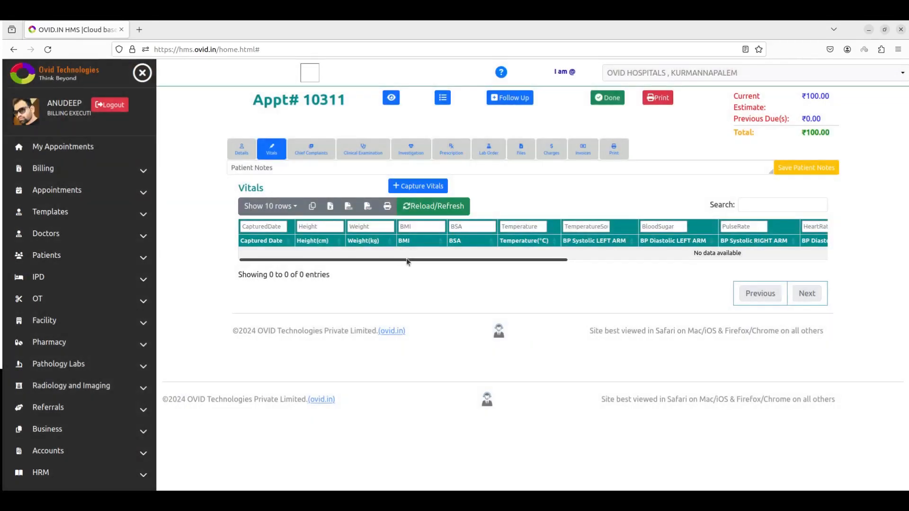
drag(407, 260, 374, 271)
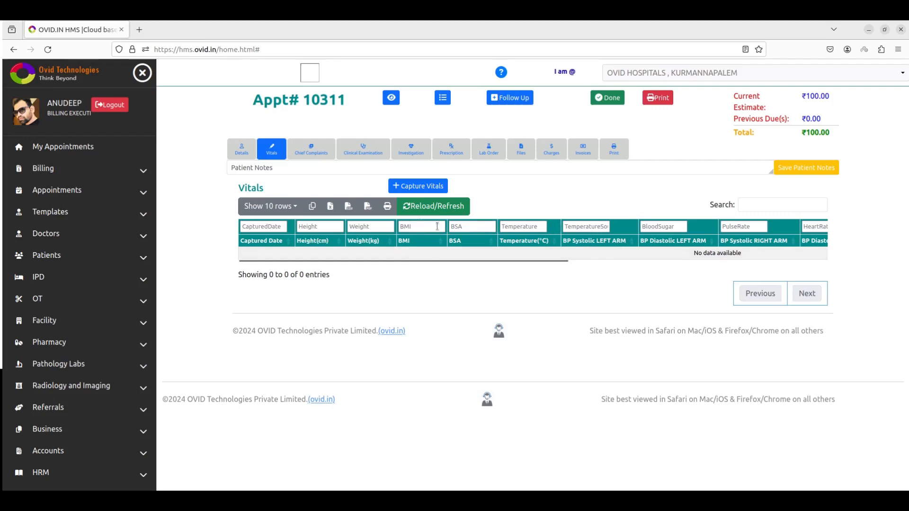
click(310, 153)
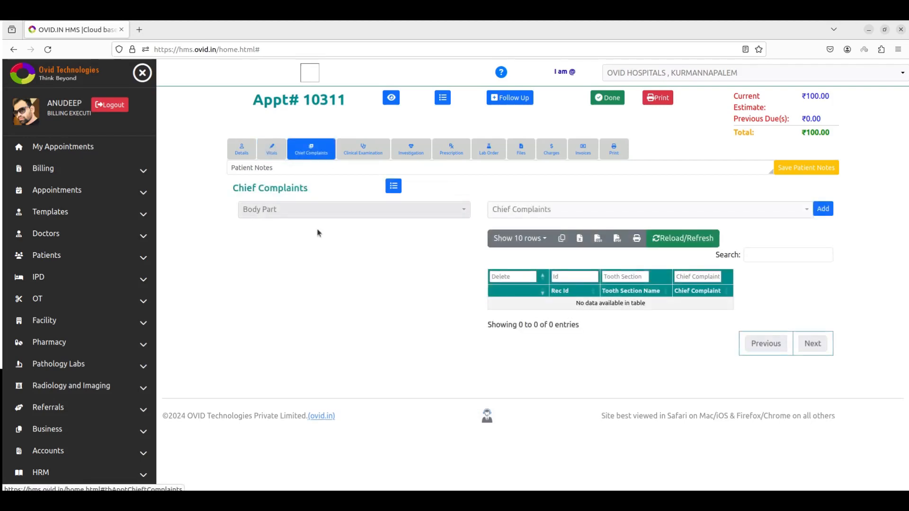
click(356, 211)
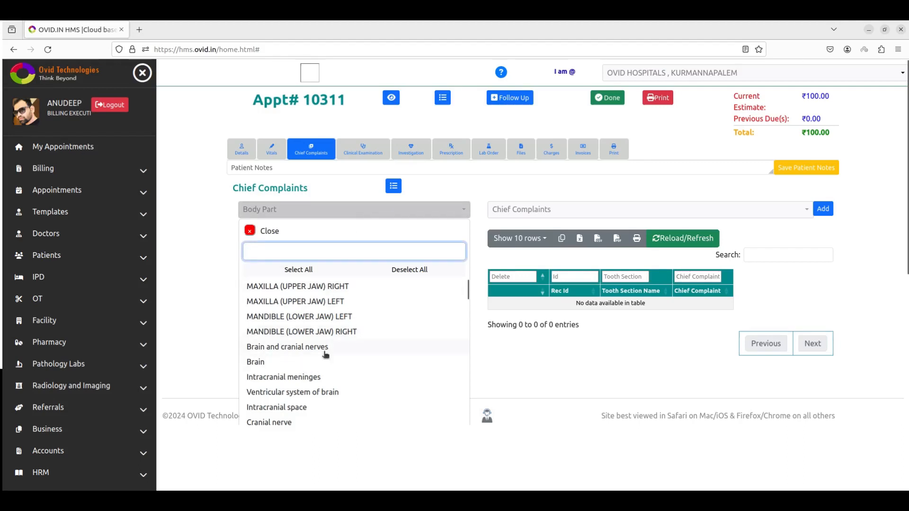
click(592, 211)
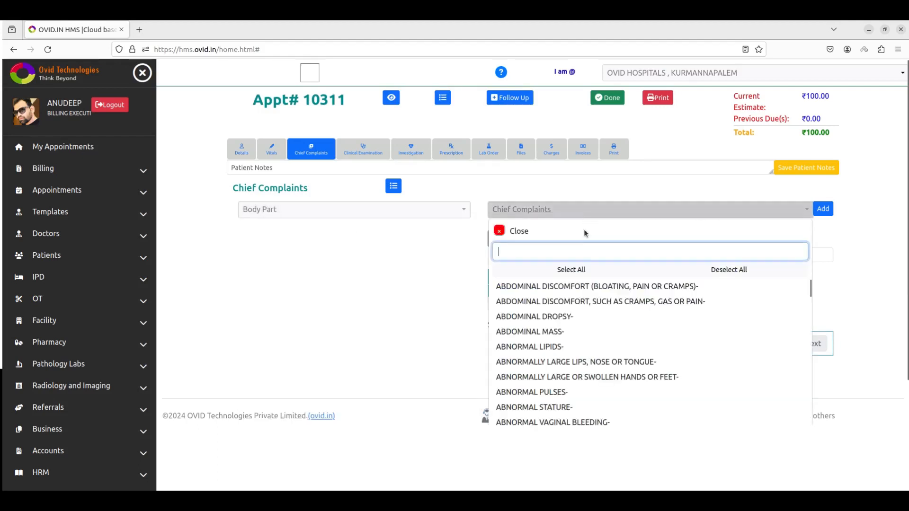
click(389, 314)
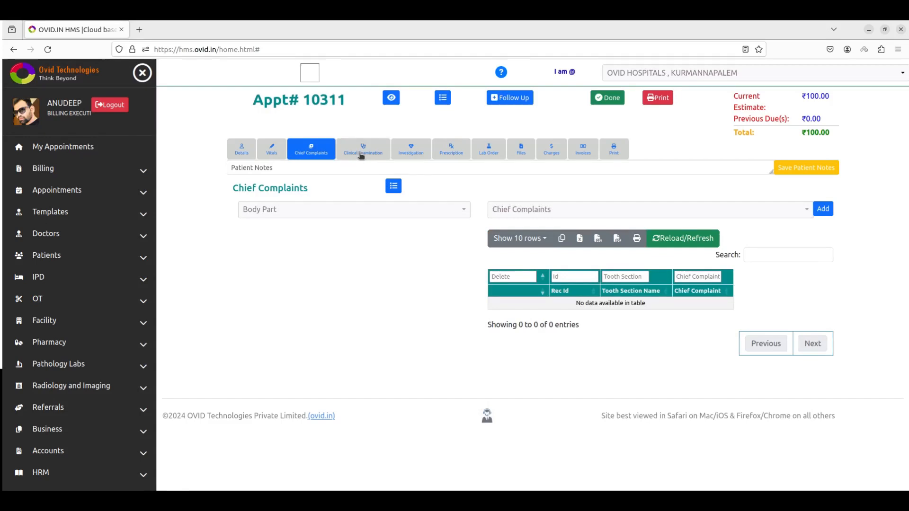
- Bring up Clinical Examination and check its target body part, diagnosis and interventions fields
click(360, 157)
scroll(388, 291, down, 3)
scroll(389, 292, up, 2)
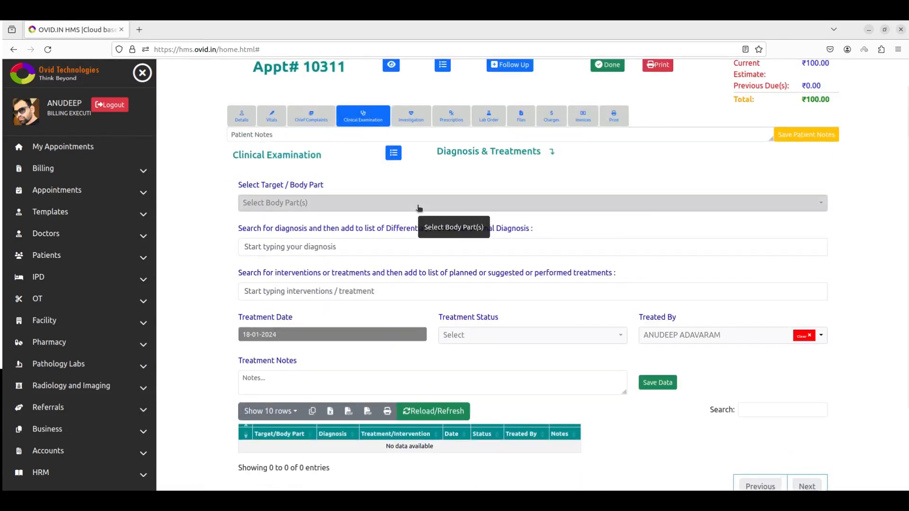
click(419, 208)
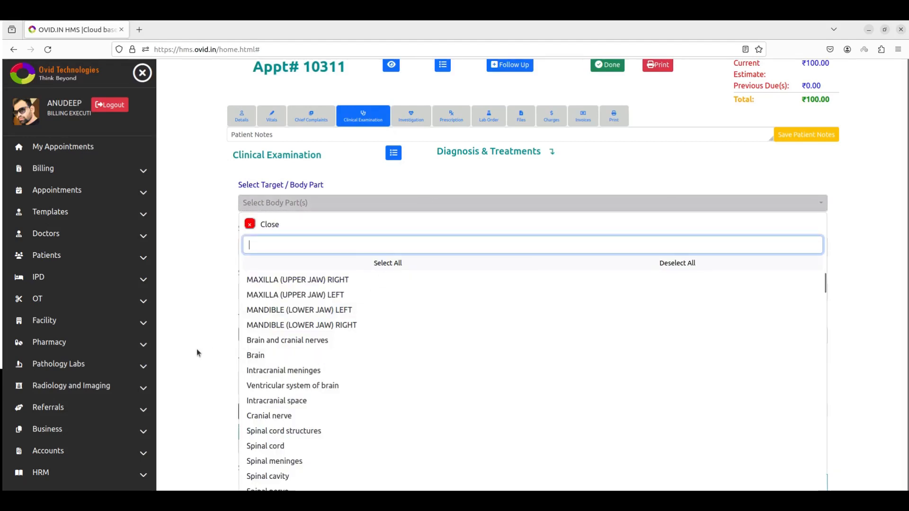
click(196, 351)
click(331, 247)
click(334, 292)
- Search 'fever' and record Paratyphoid fever as the diagnosis
click(354, 252)
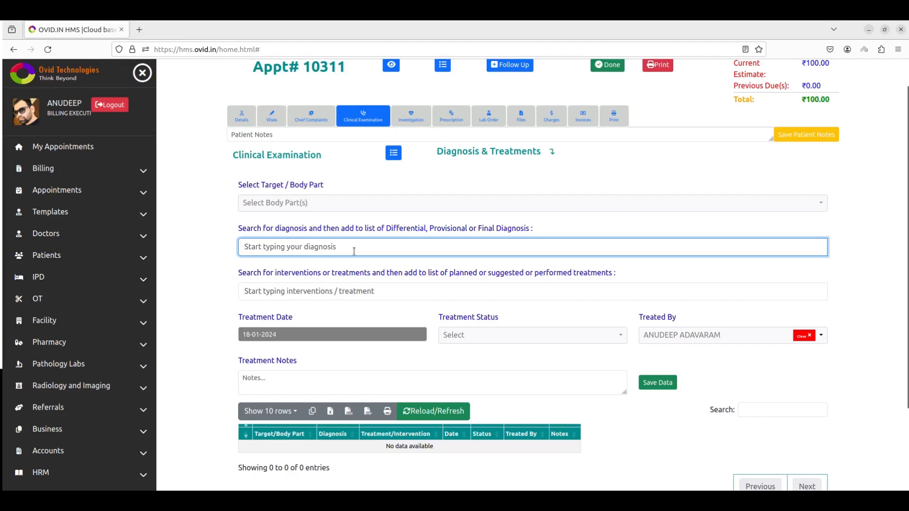
text(p)
key(BackSpace)
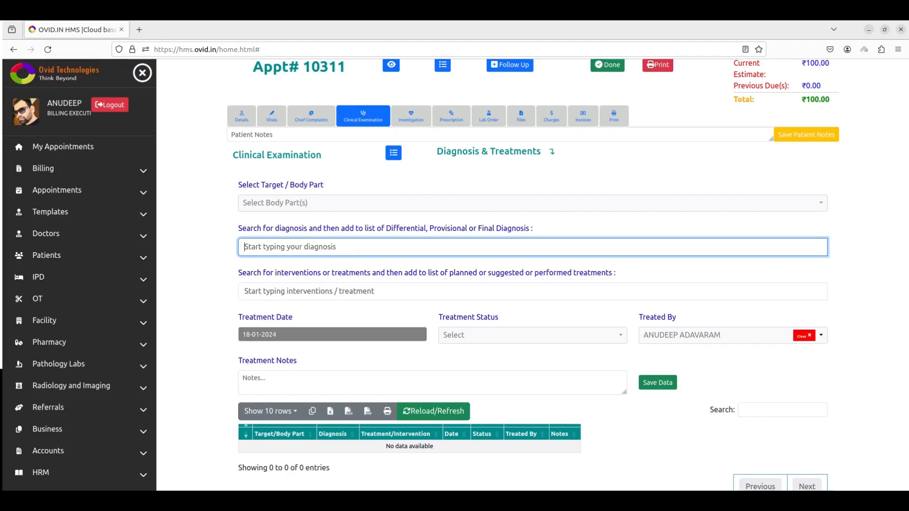
text(fever)
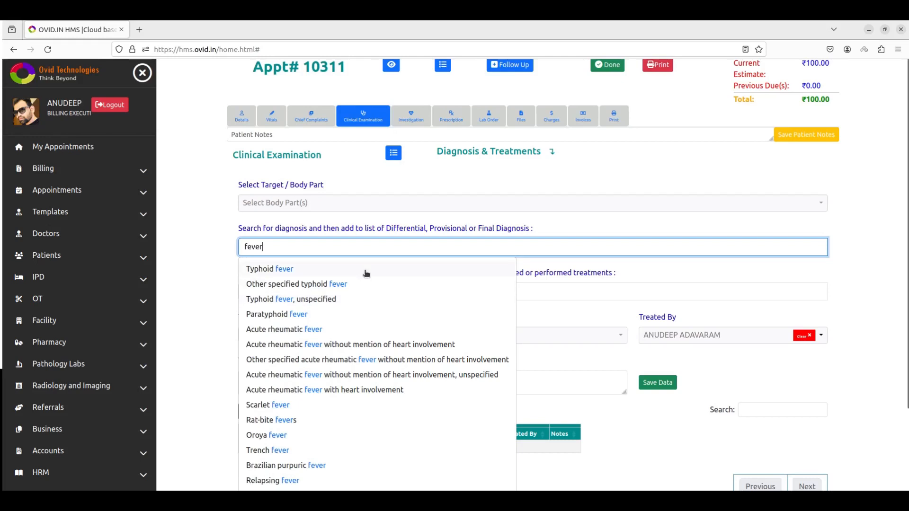
scroll(349, 416, down, 3)
scroll(348, 415, down, 3)
scroll(345, 412, up, 6)
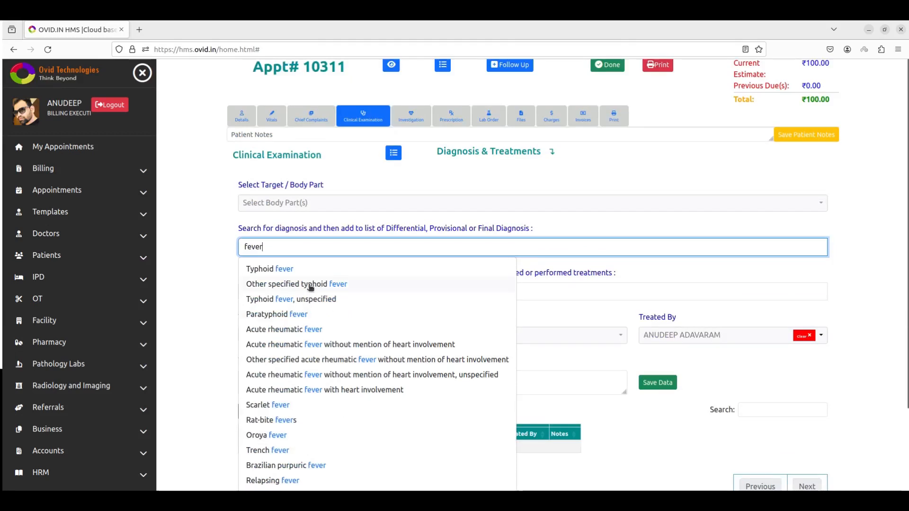
click(287, 315)
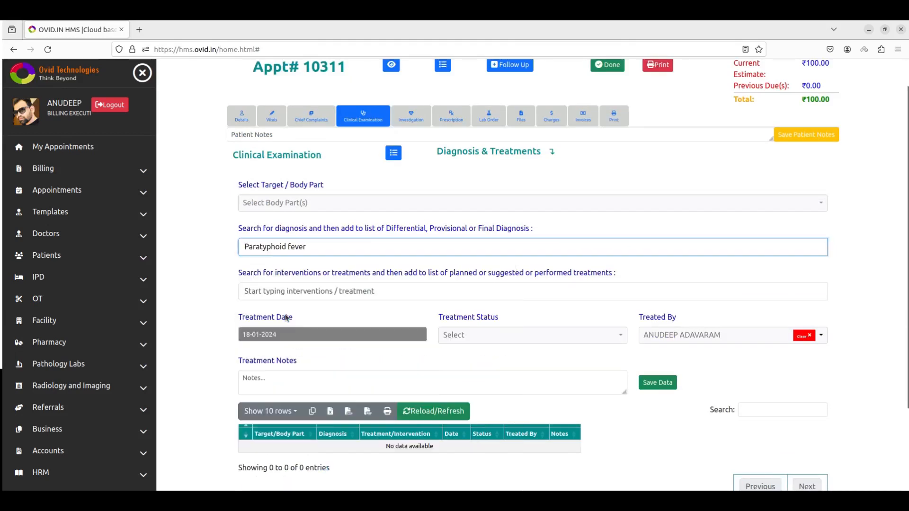
- Search 'surgery' and add Lung volume reduction surgery as the treatment, leaving treatment status unchanged
click(314, 294)
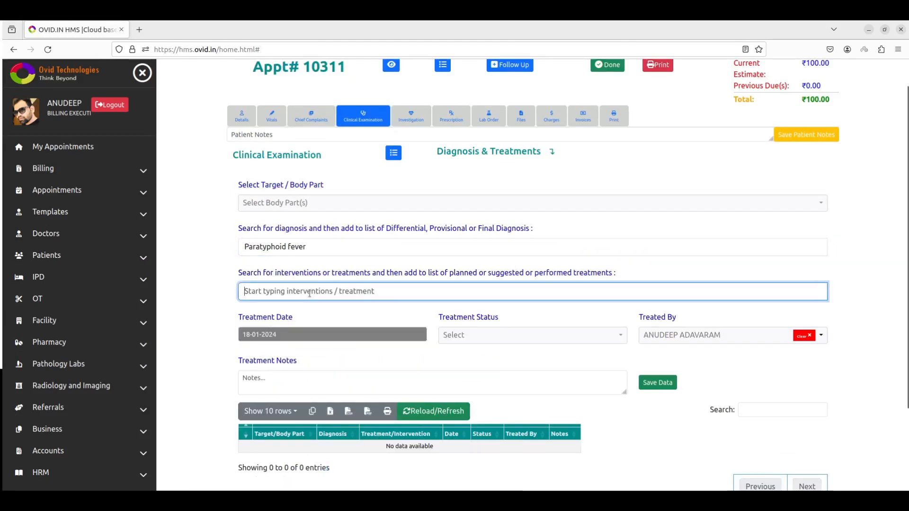
text(surgery)
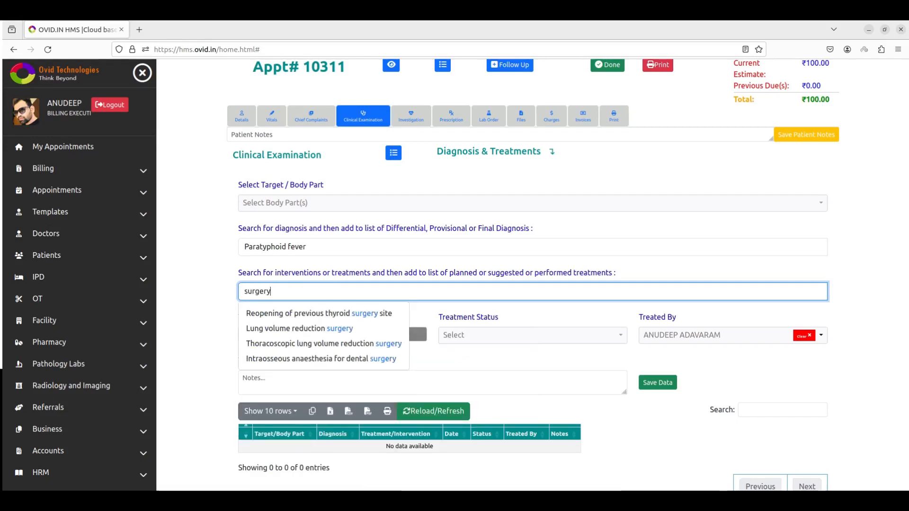
click(273, 330)
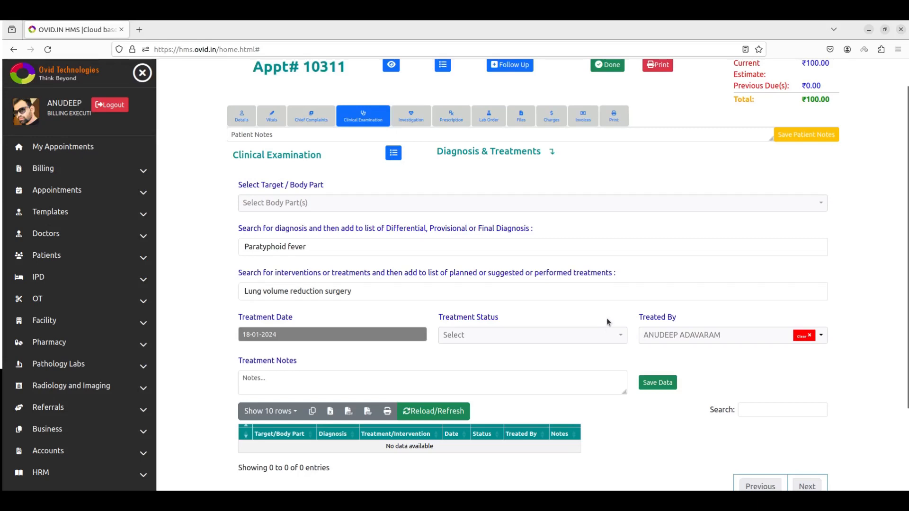
click(490, 337)
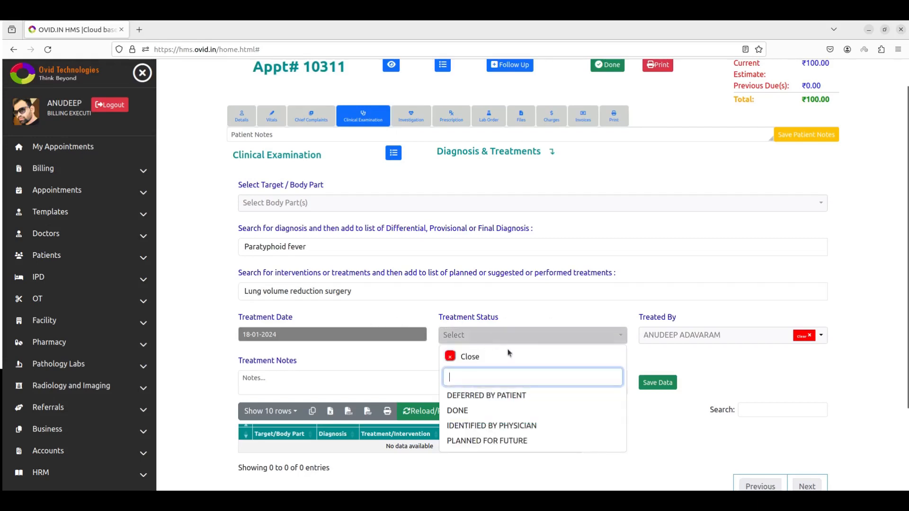
click(560, 319)
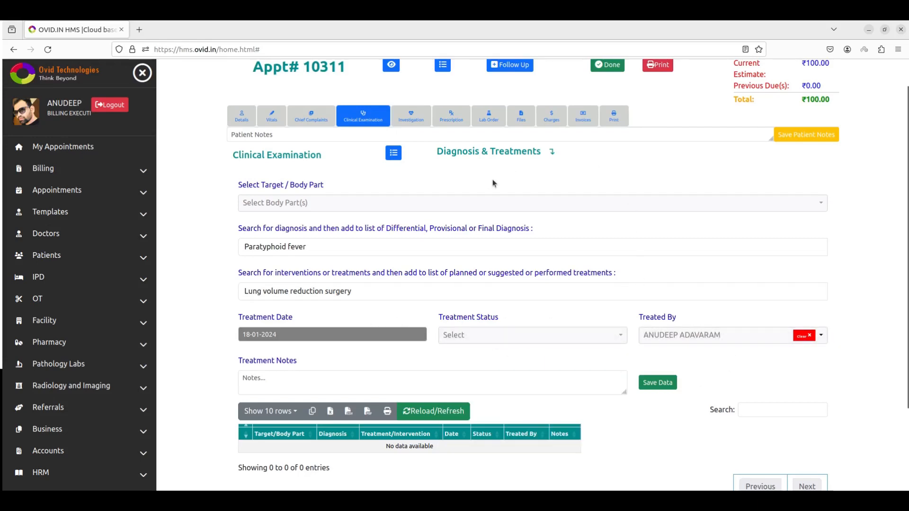
- Glance at the clinical examination history, then go to the Investigation section
click(392, 154)
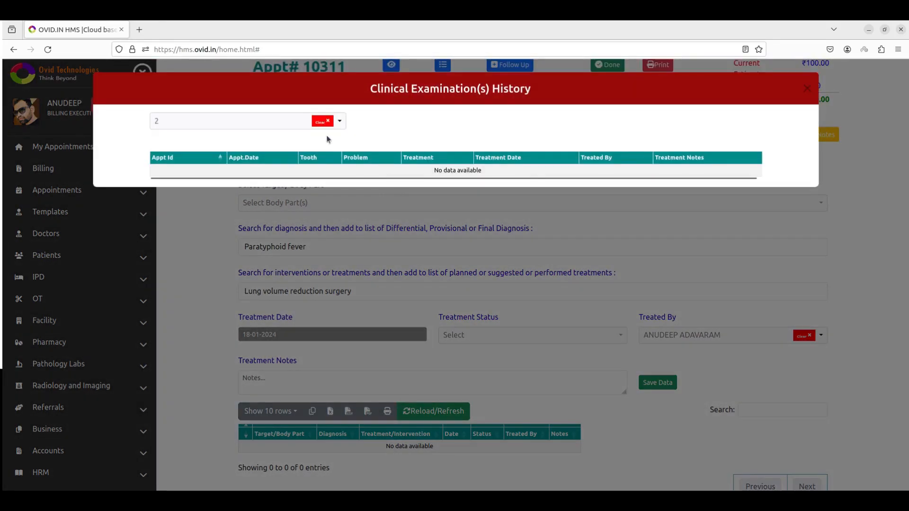
key(Escape)
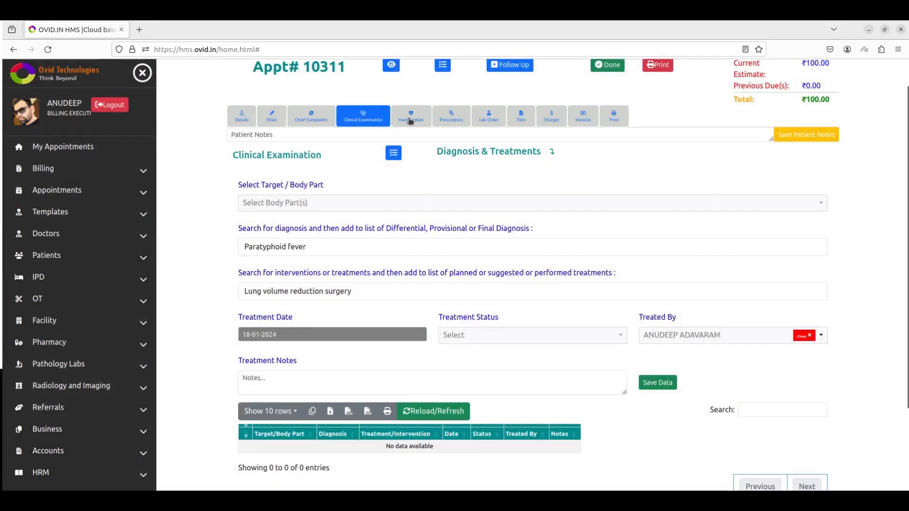
click(410, 118)
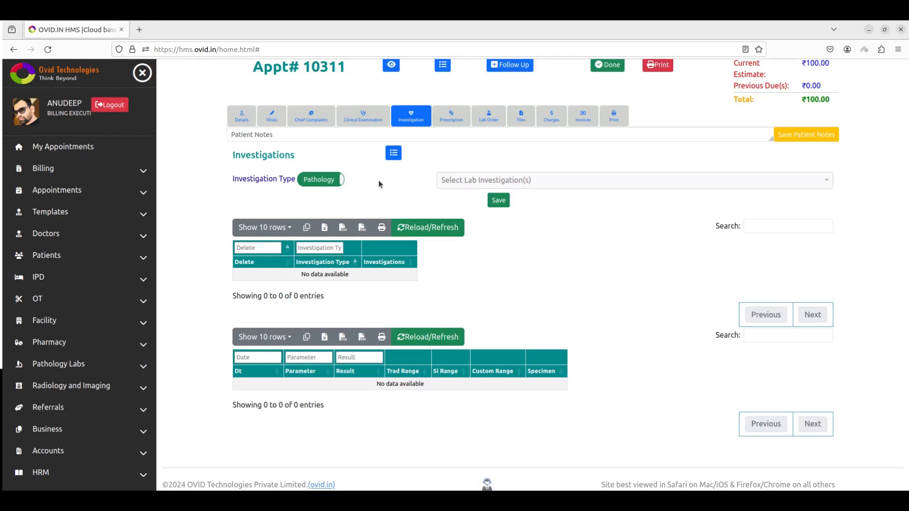
- Order the CRP, ASO RF, ALBUMIN URIC ACID and FBS, LIPID PROFILE pathology tests
click(334, 185)
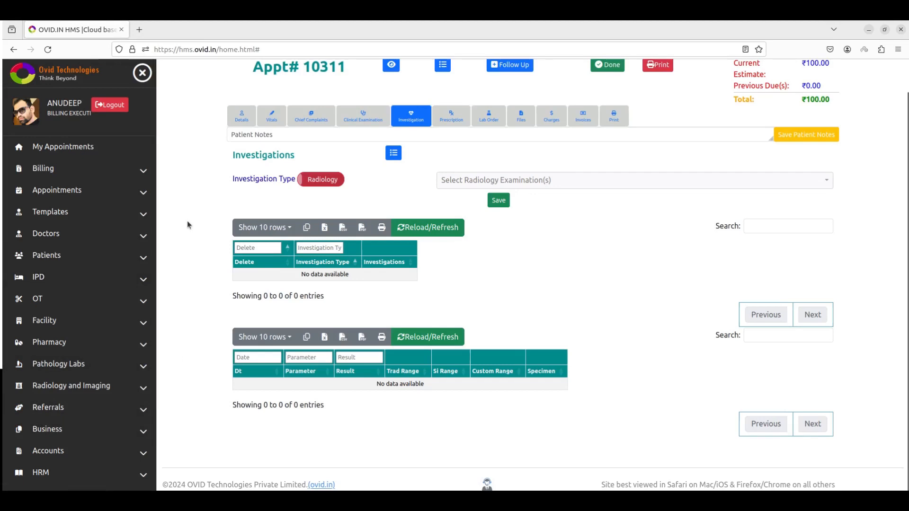
click(321, 186)
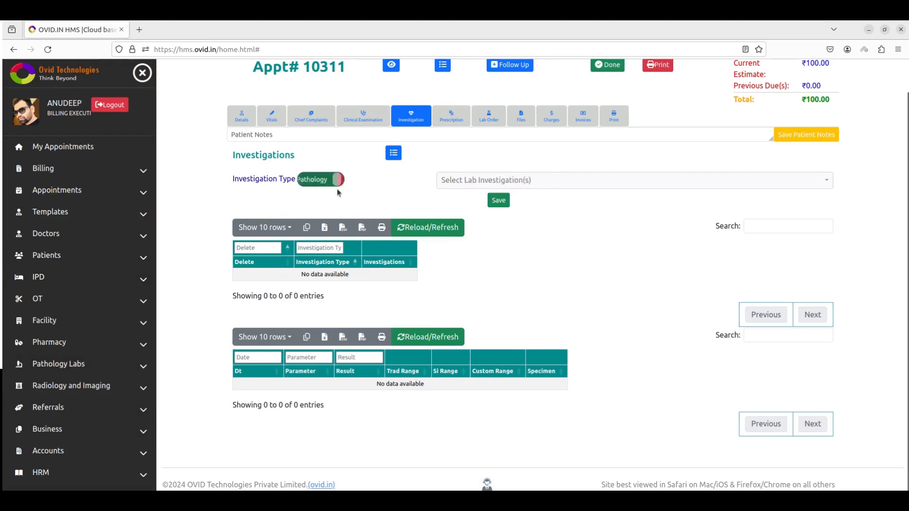
click(473, 183)
scroll(511, 386, down, 3)
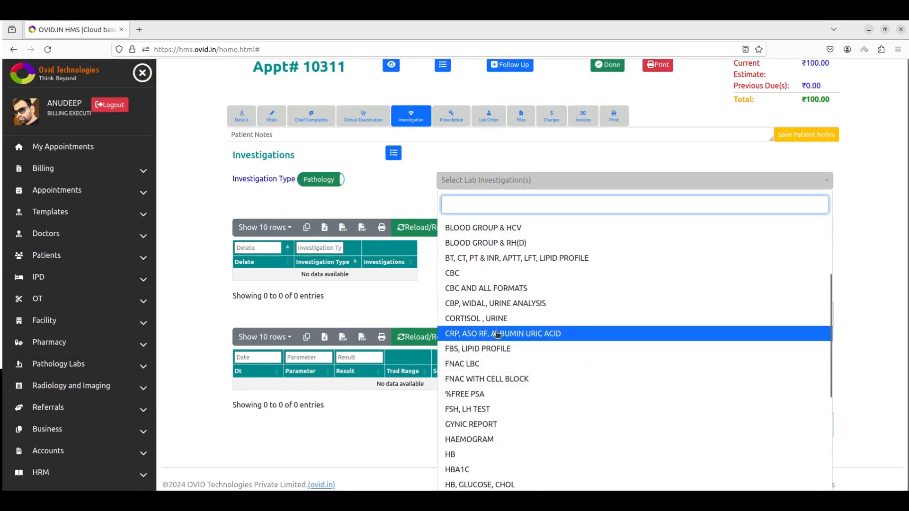
click(497, 333)
click(478, 348)
click(431, 319)
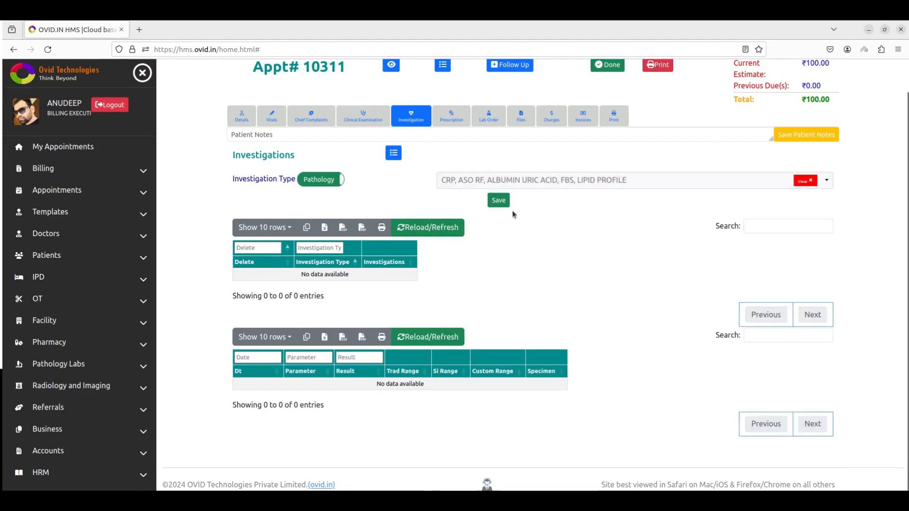
click(499, 200)
click(552, 294)
click(426, 228)
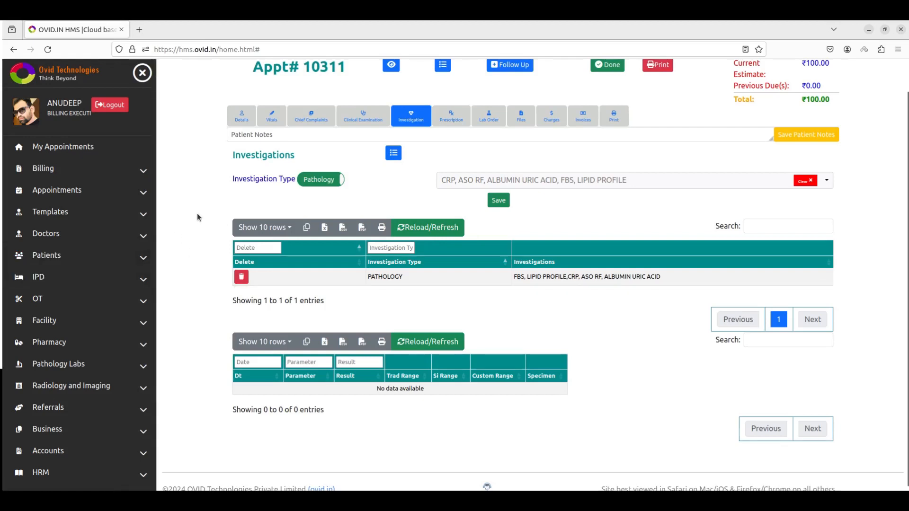
- Order the ULTRASOUND KUB and ULTRASOUND - LEFT ANKLE radiology examinations
click(308, 184)
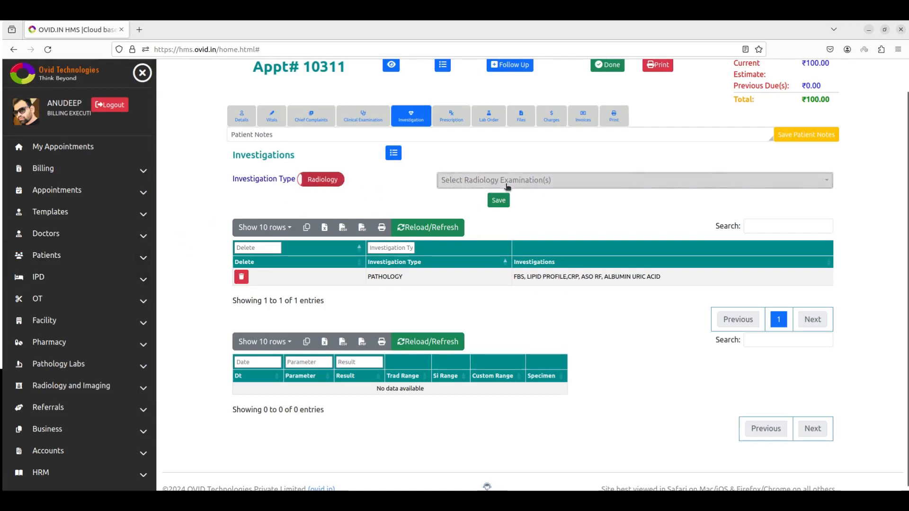
click(507, 186)
click(505, 313)
click(504, 329)
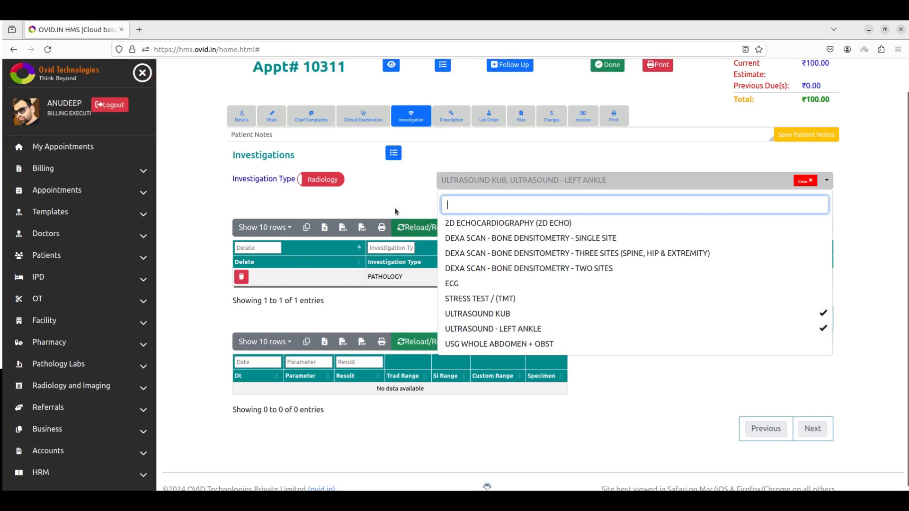
click(400, 220)
click(499, 200)
click(552, 292)
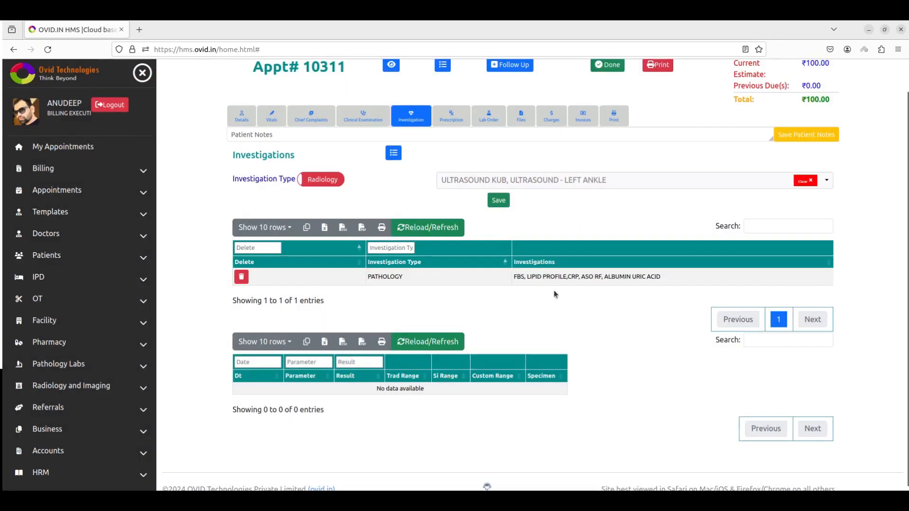
click(415, 228)
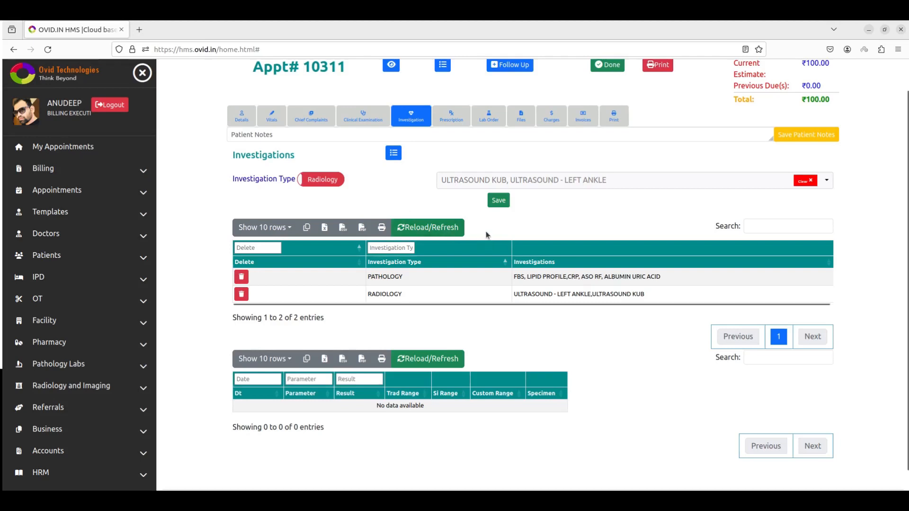
click(451, 117)
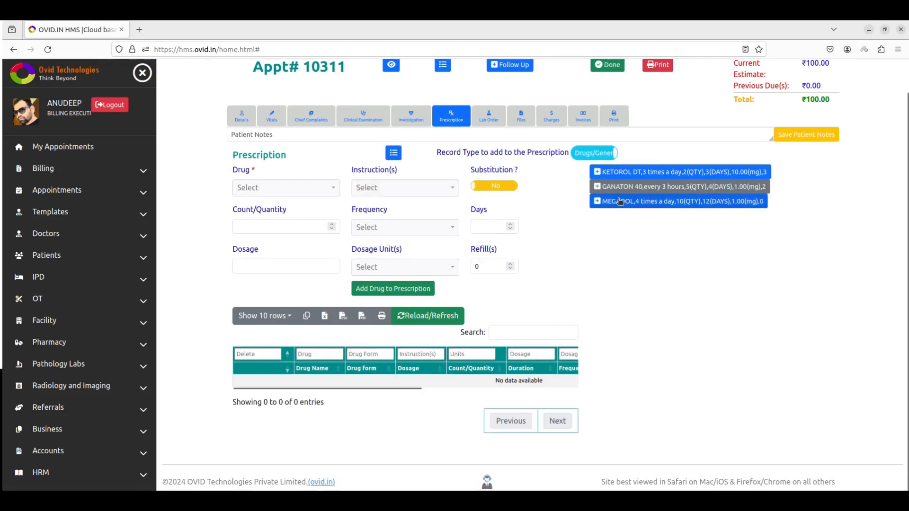
- Add the GANATON 40 and MEGADOL suggestions to appointment 10311's prescription
click(601, 188)
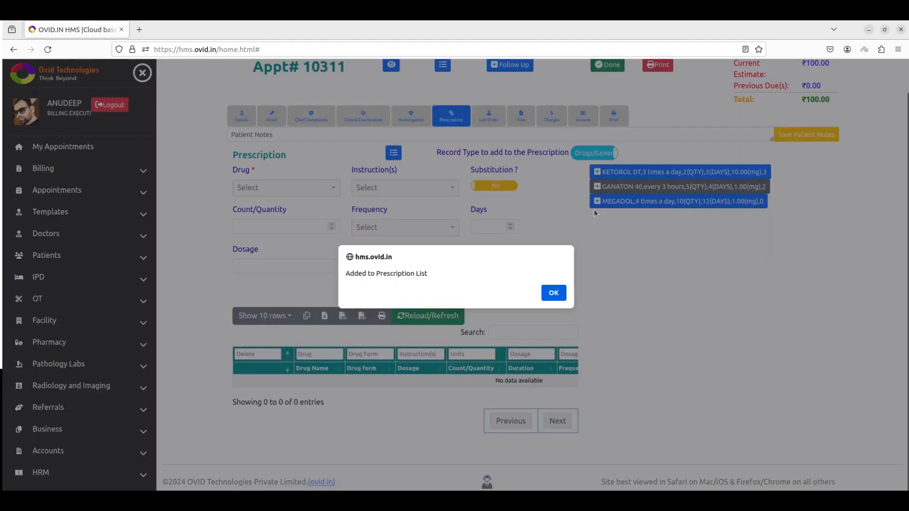
click(553, 293)
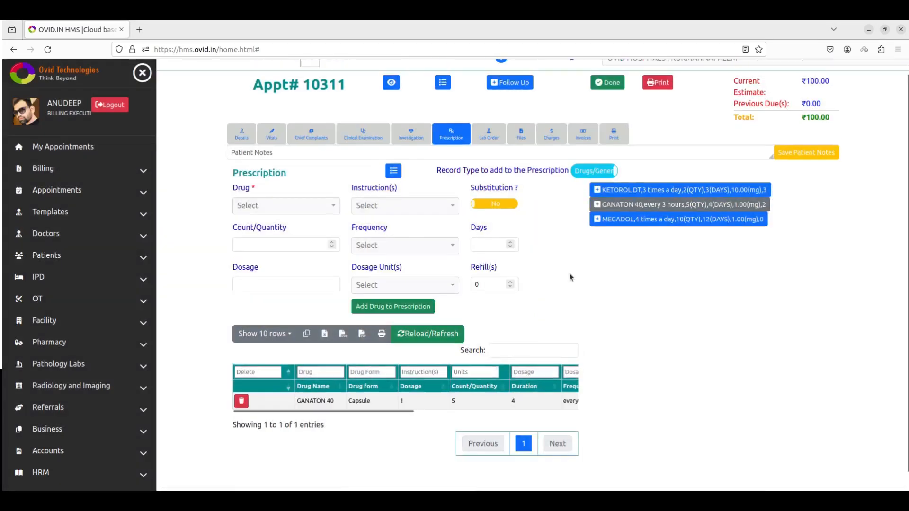
click(598, 218)
click(552, 303)
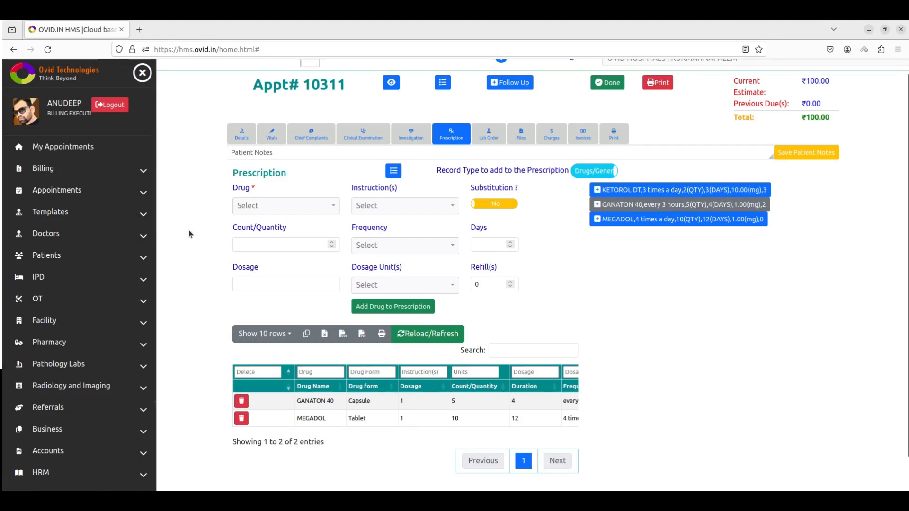
click(521, 133)
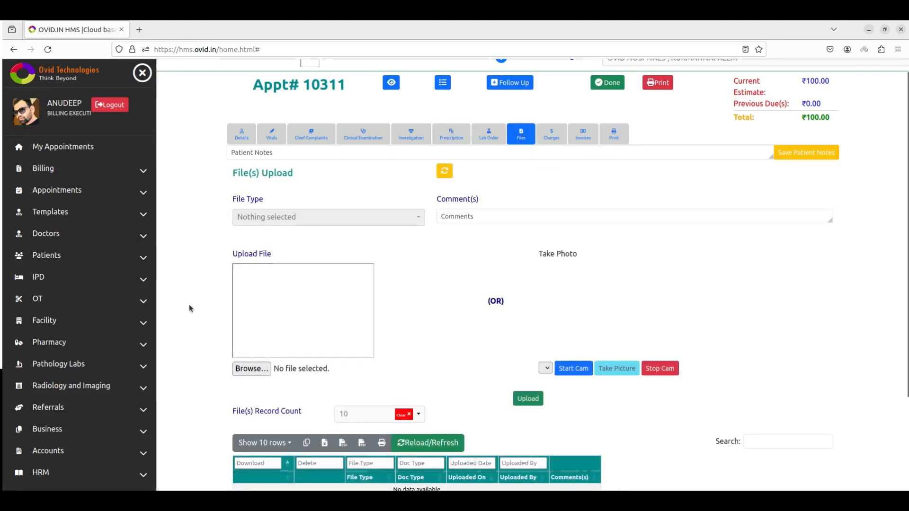
- Refresh the uploaded files list, then return to appointment 10311's Details section
click(413, 323)
scroll(412, 329, up, 3)
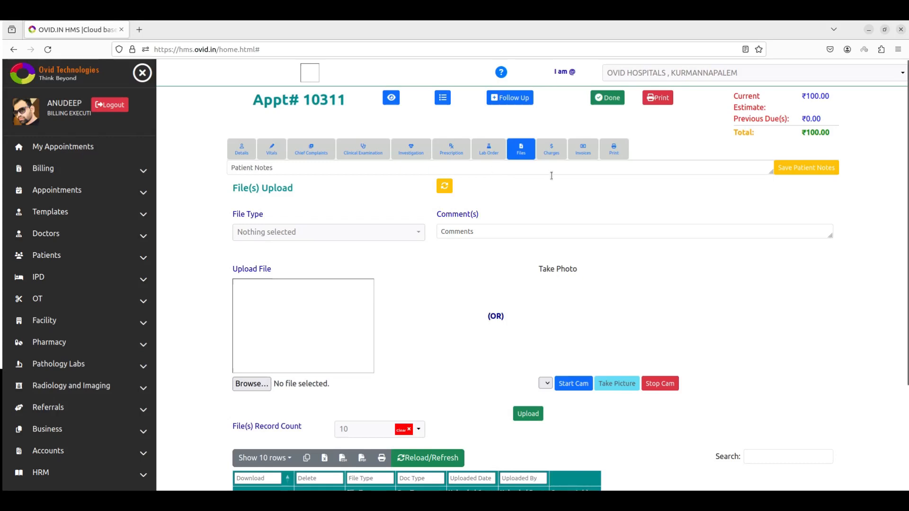
click(241, 155)
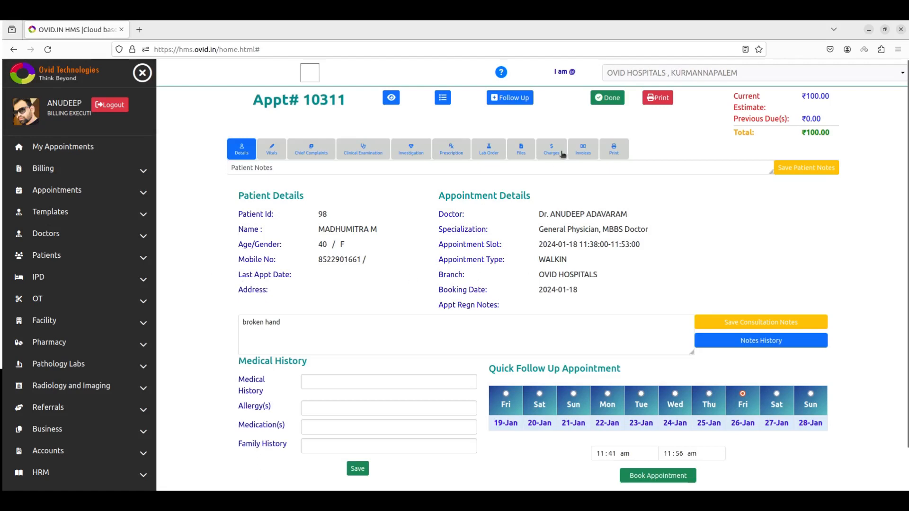
- Print Patient Details, Patient Vitals, Medical History and Doctor's Consultation Notes, then cancel the browser dialog
click(657, 98)
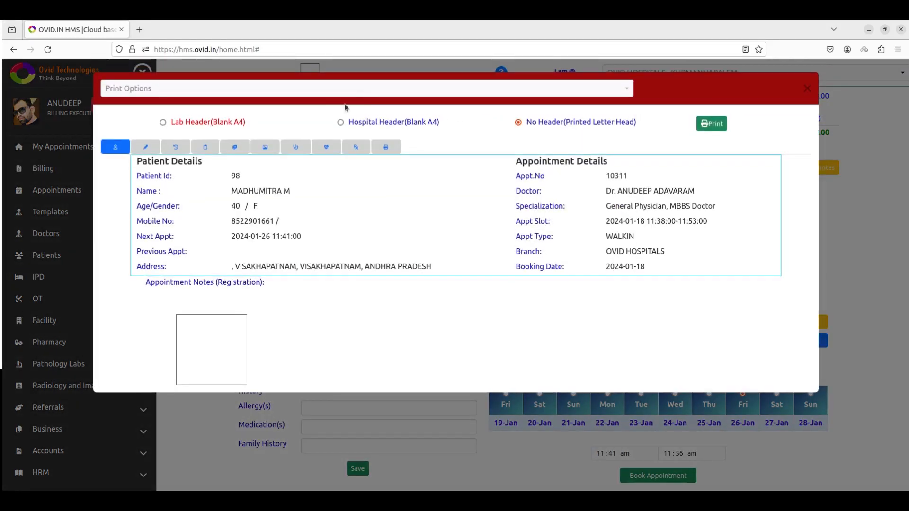
click(251, 90)
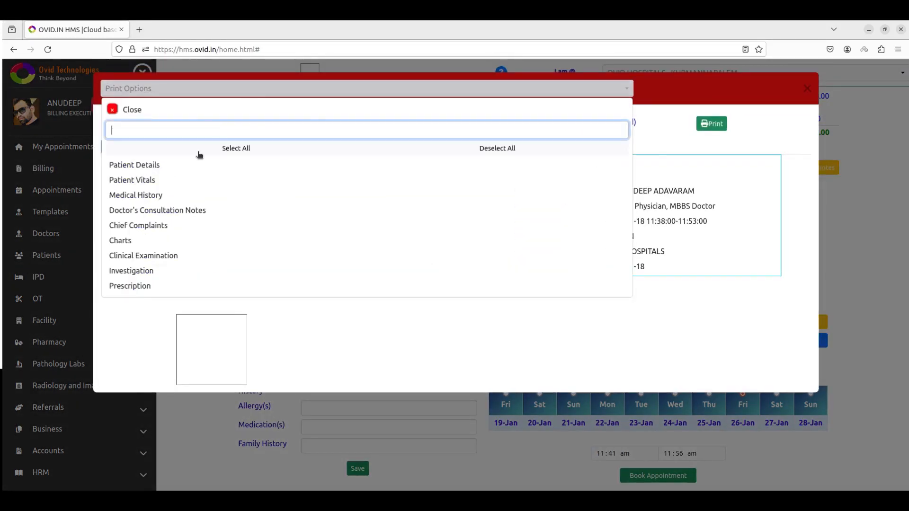
click(162, 166)
click(151, 180)
click(119, 197)
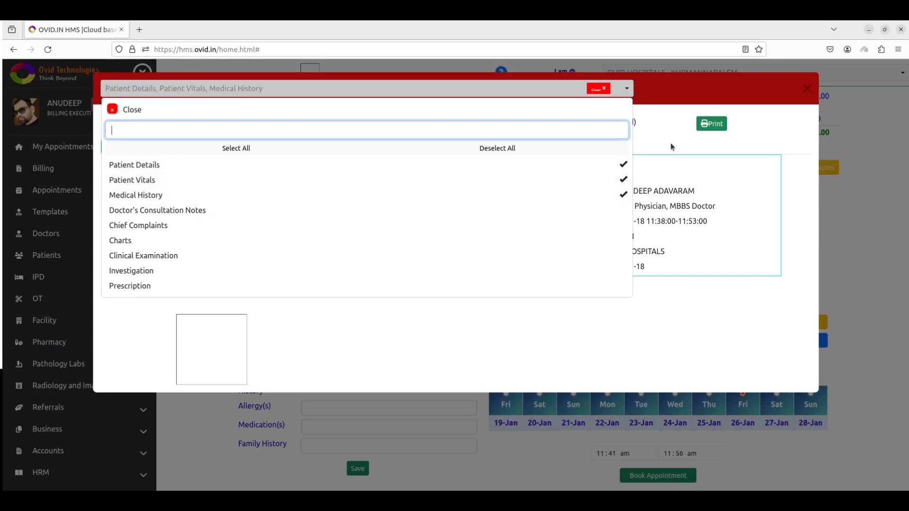
click(230, 211)
click(686, 140)
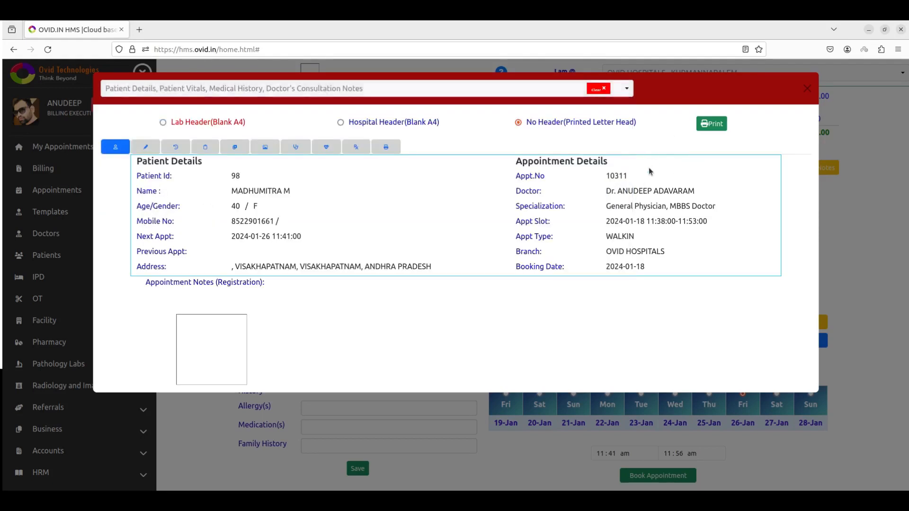
click(705, 125)
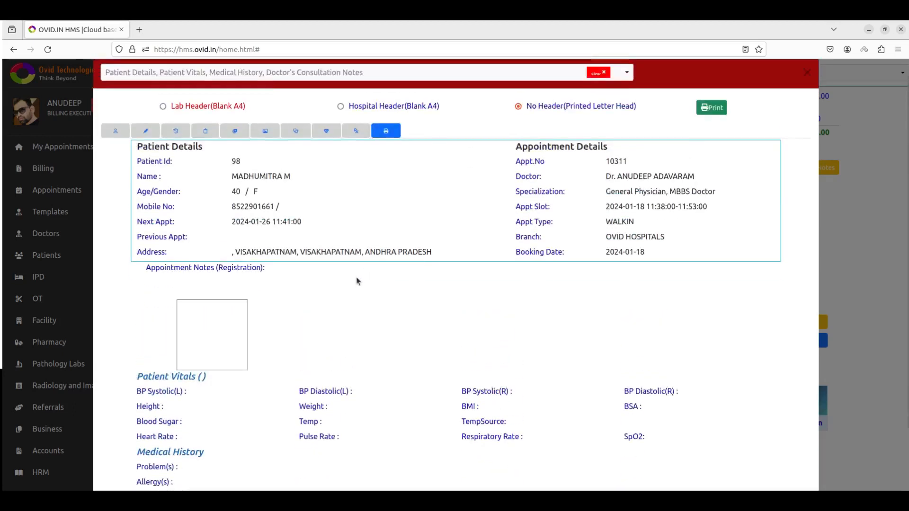
scroll(356, 208, up, 3)
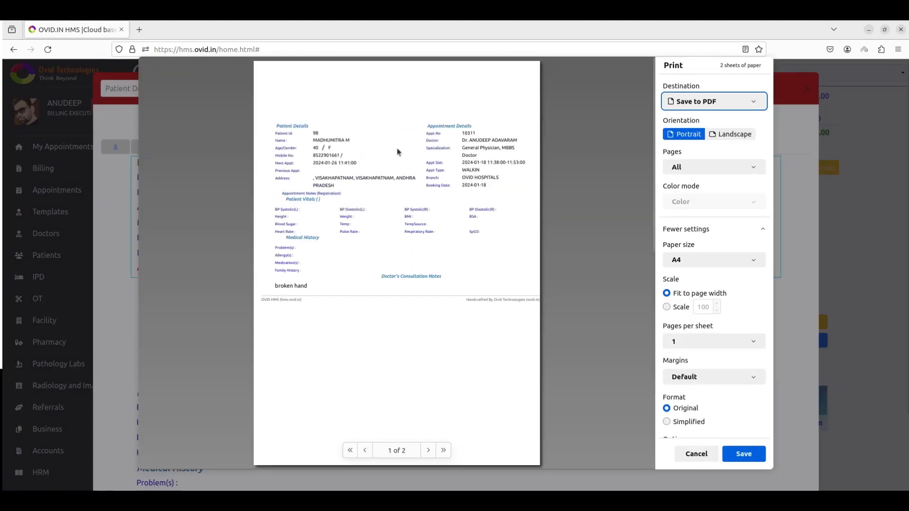
key(Escape)
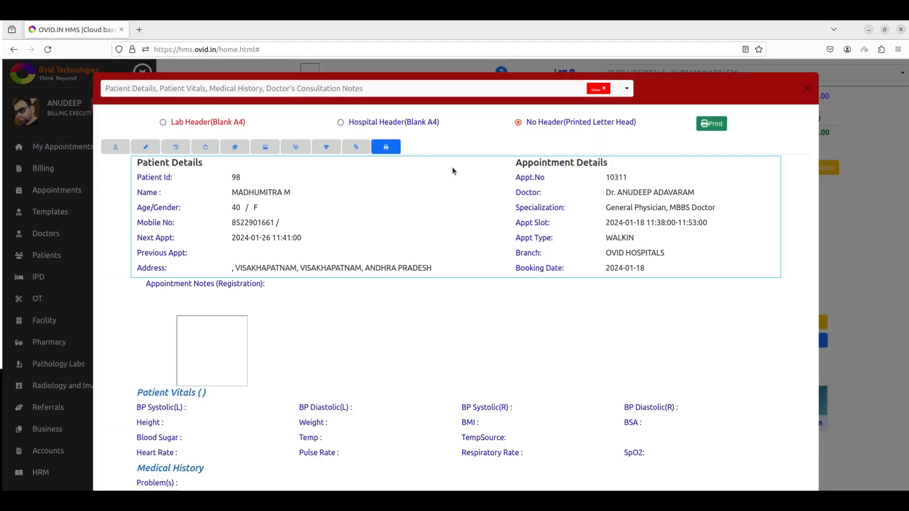
- Swap Patient Vitals and Medical History for Prescription, then preview the printout without a header
click(237, 89)
click(153, 180)
click(144, 195)
scroll(147, 234, down, 2)
click(129, 235)
click(668, 99)
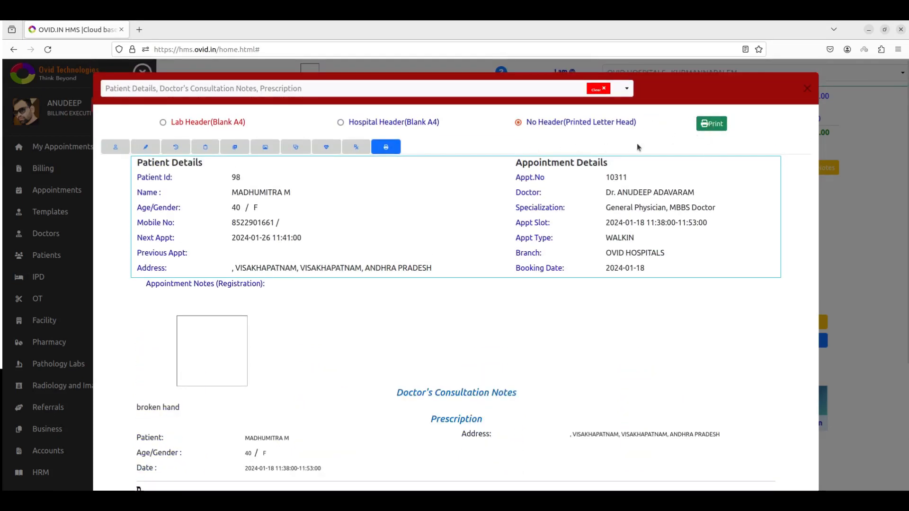
click(706, 127)
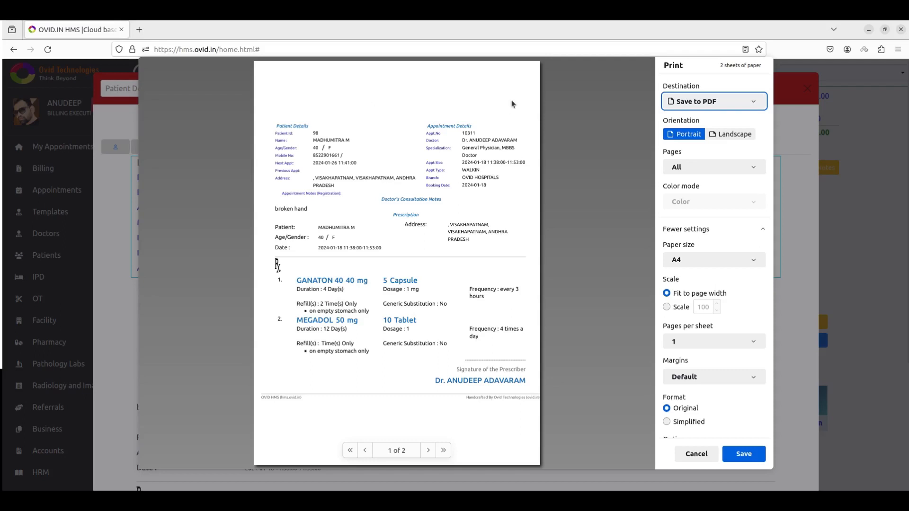
- Preview the printout with the Hospital Header (Blank A4) layout, then close the print view
key(Escape)
click(376, 122)
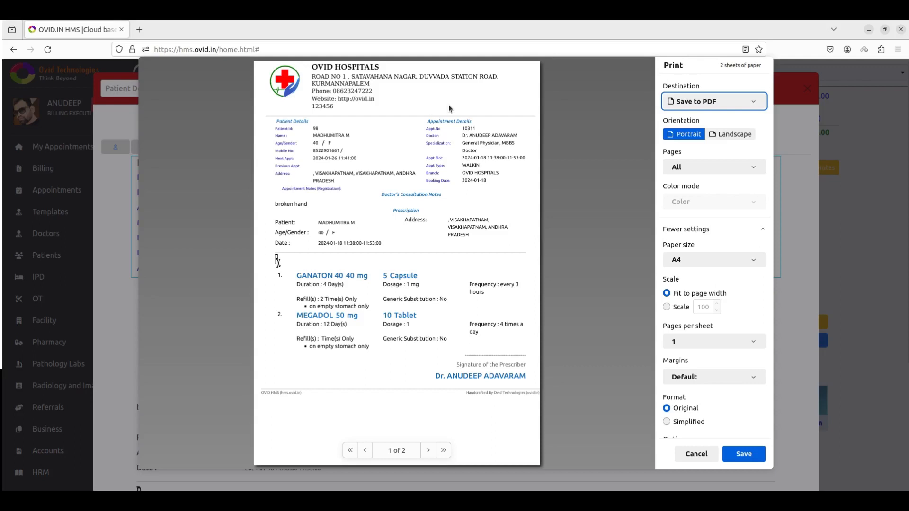
key(Escape)
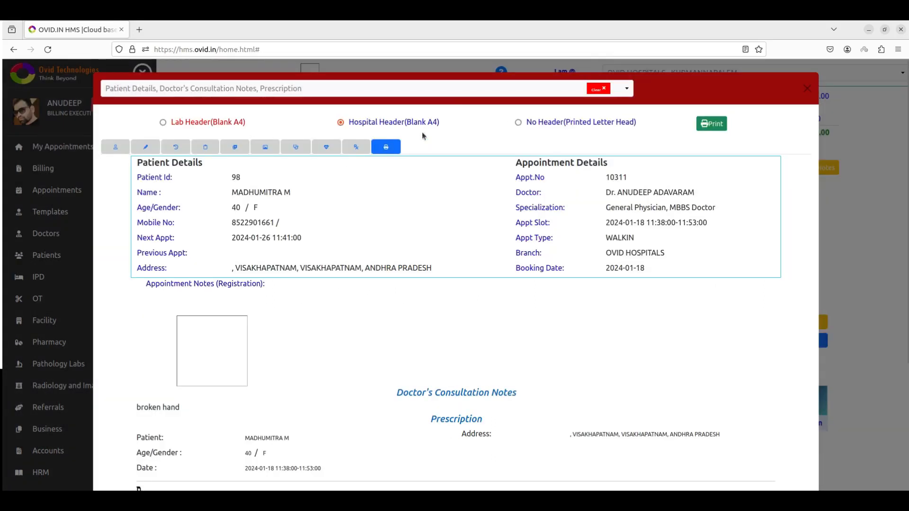
click(809, 91)
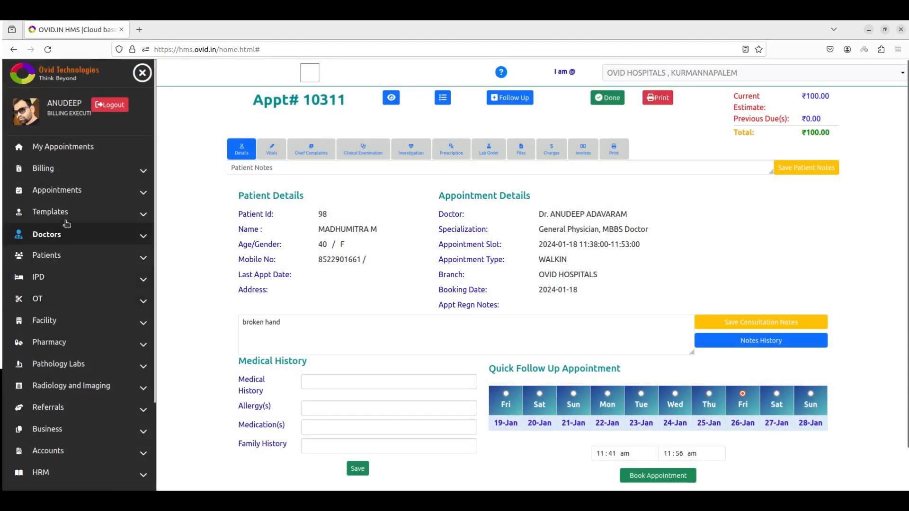
- Search appointments via Appointments > Search for the default 18-01-2024 date range
click(88, 192)
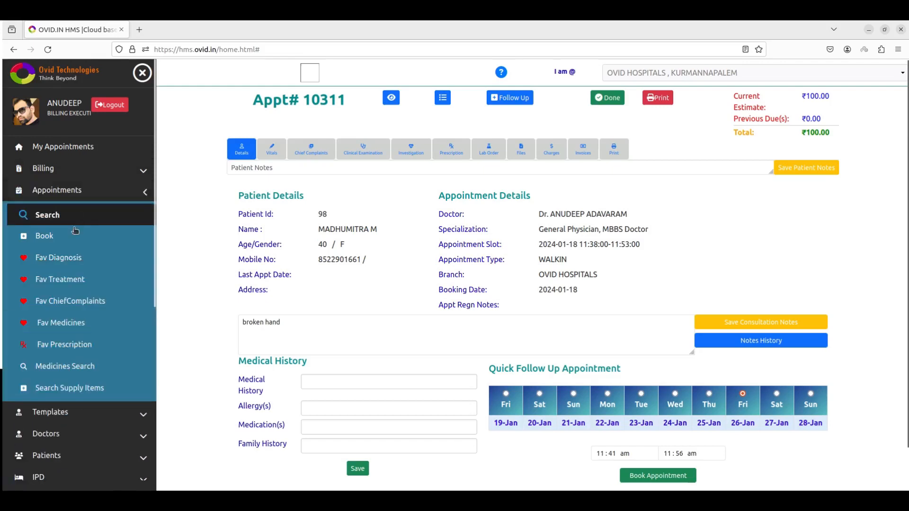
click(77, 214)
click(398, 235)
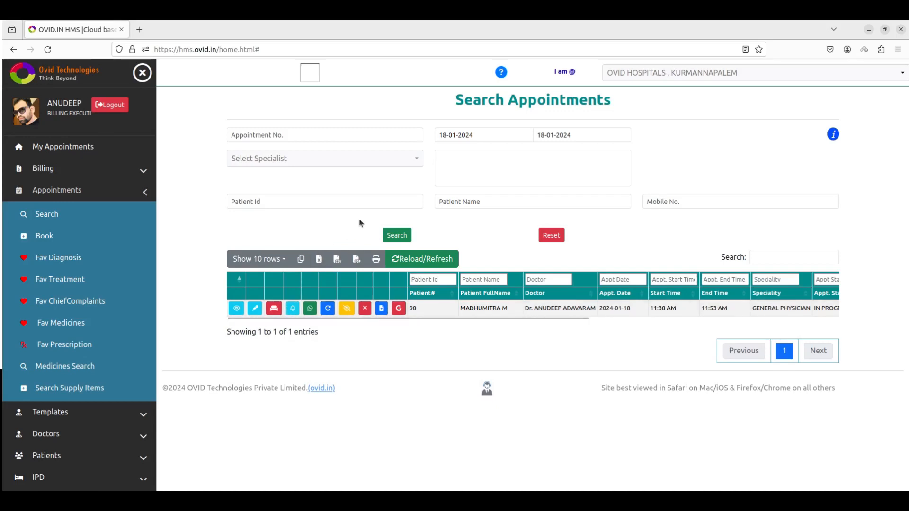
- Extend the appointment search end date to 31-01-2024 and search, listing three appointments
click(498, 135)
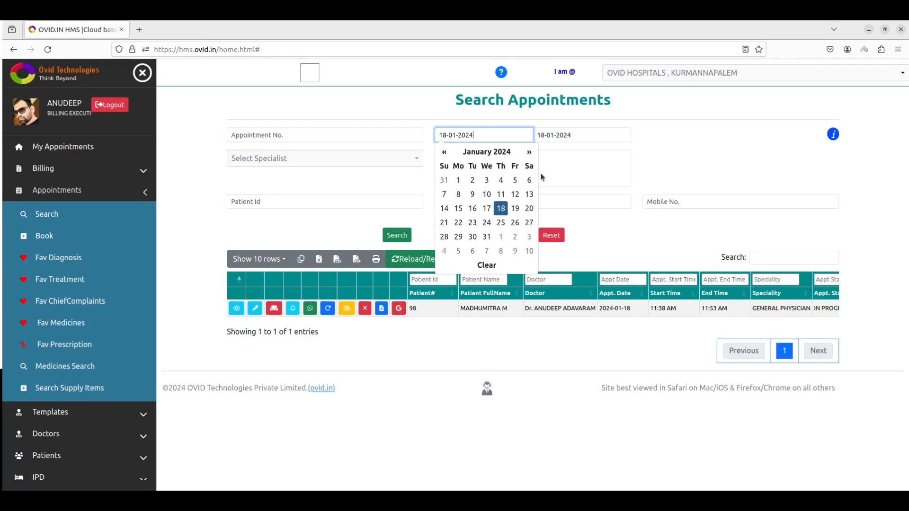
click(579, 136)
click(586, 236)
click(398, 235)
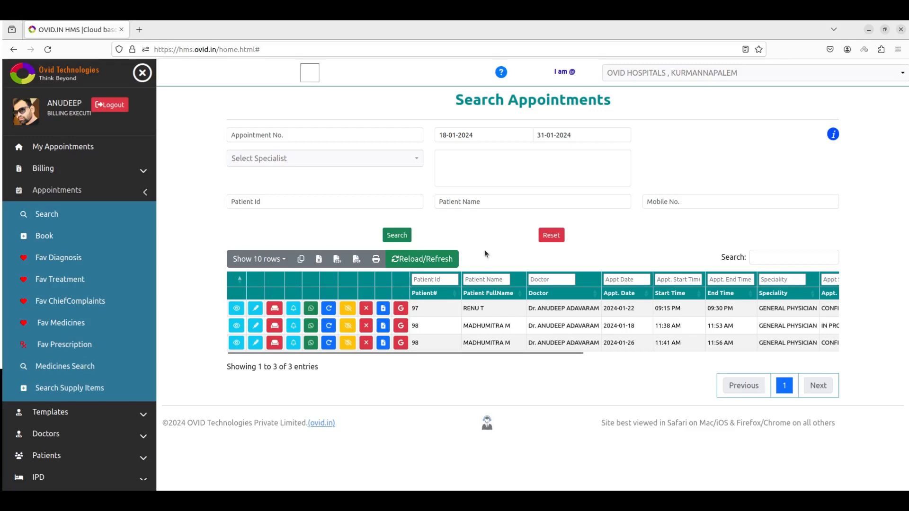
- Leave Patient Id blank, then collapse Appointments and expand Templates in the sidebar
click(293, 201)
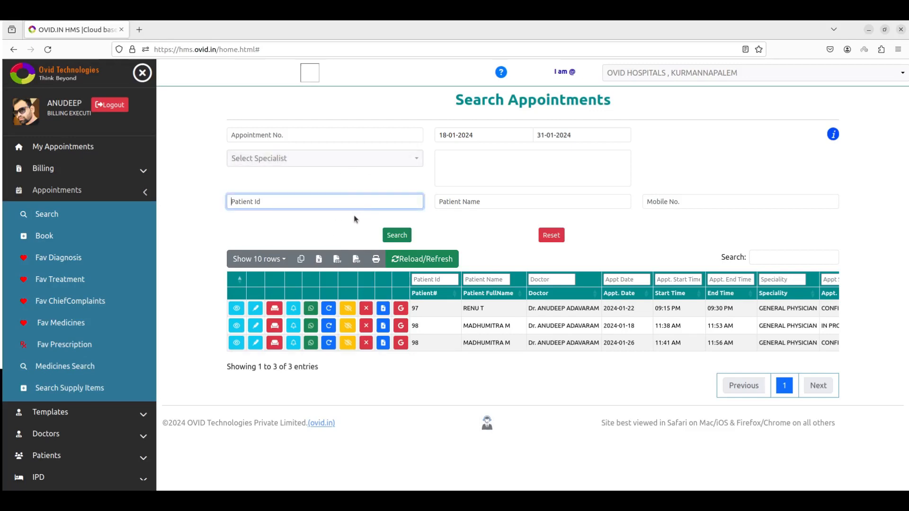
click(347, 230)
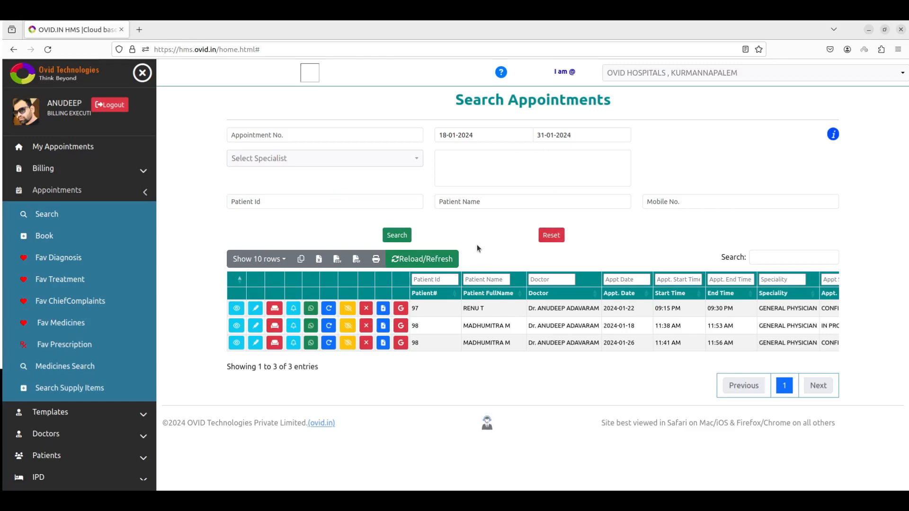
click(82, 191)
click(77, 214)
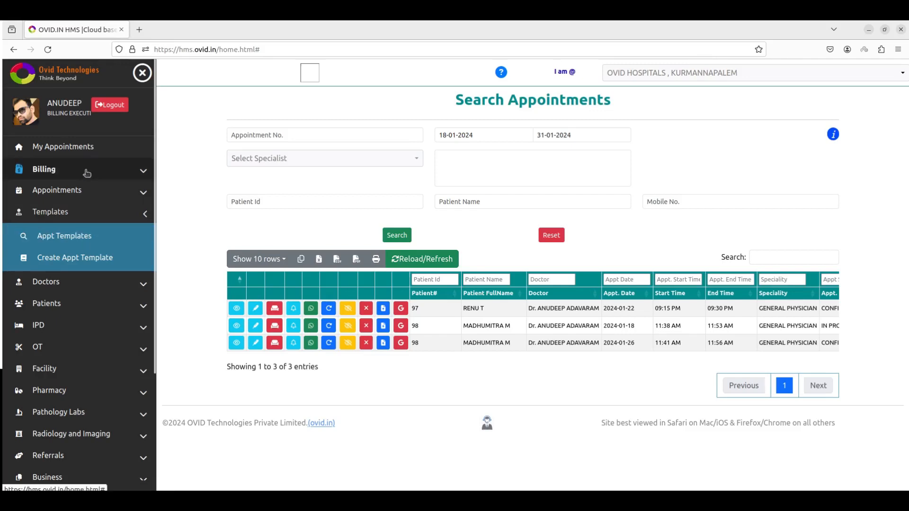
- Open appointment 10311 from My Appointments and review its Vitals through Prescription tabs
click(89, 154)
click(370, 171)
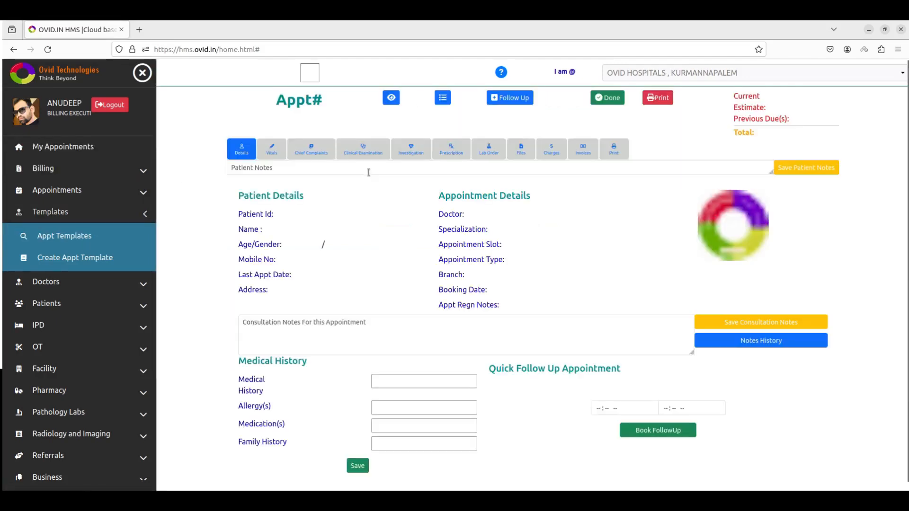
click(272, 148)
click(324, 156)
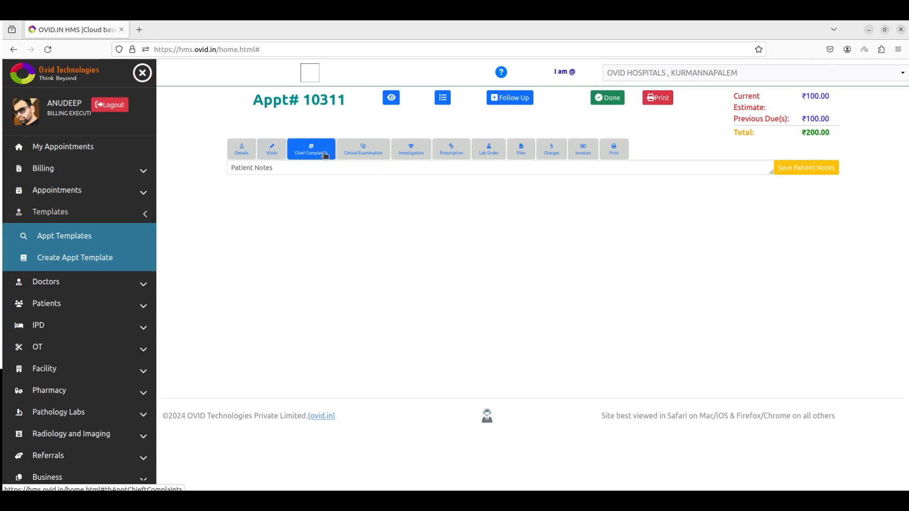
click(360, 153)
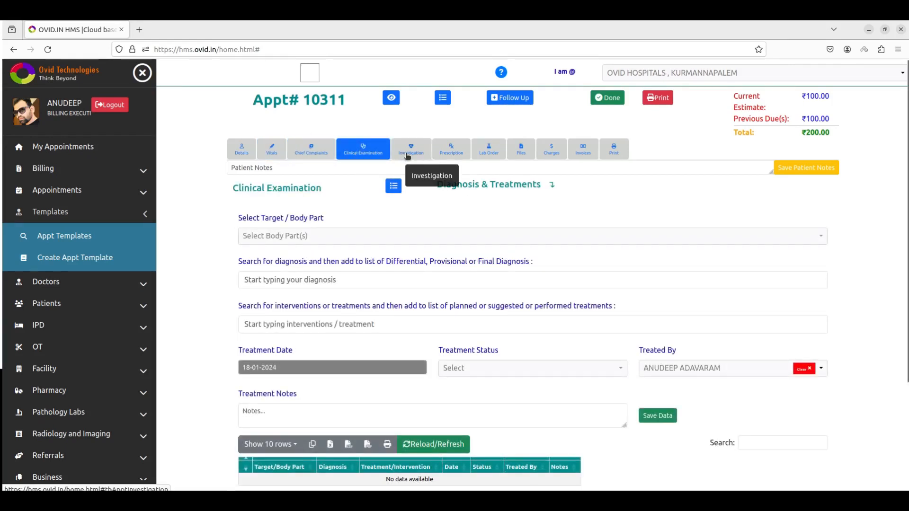
click(407, 156)
click(449, 156)
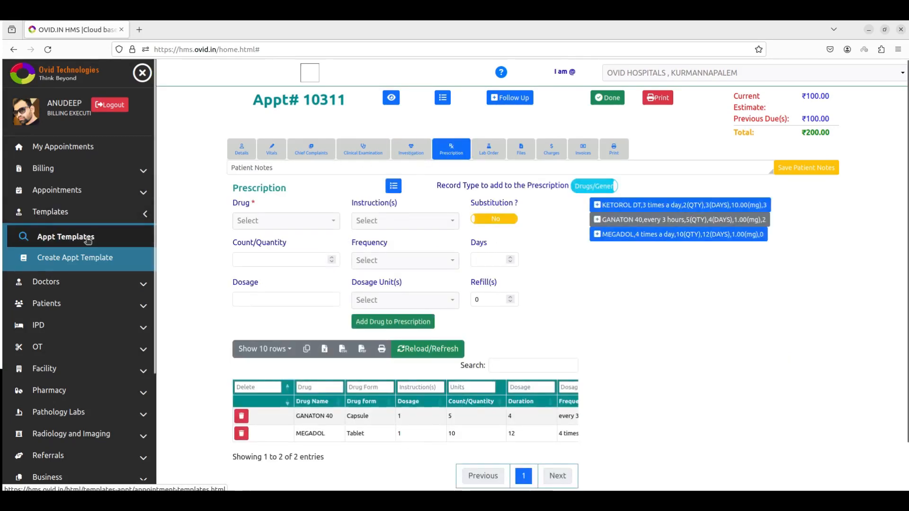
- Toggle Templates, reopen appointment 10311 and cycle its tabs back to Details
click(97, 219)
click(98, 220)
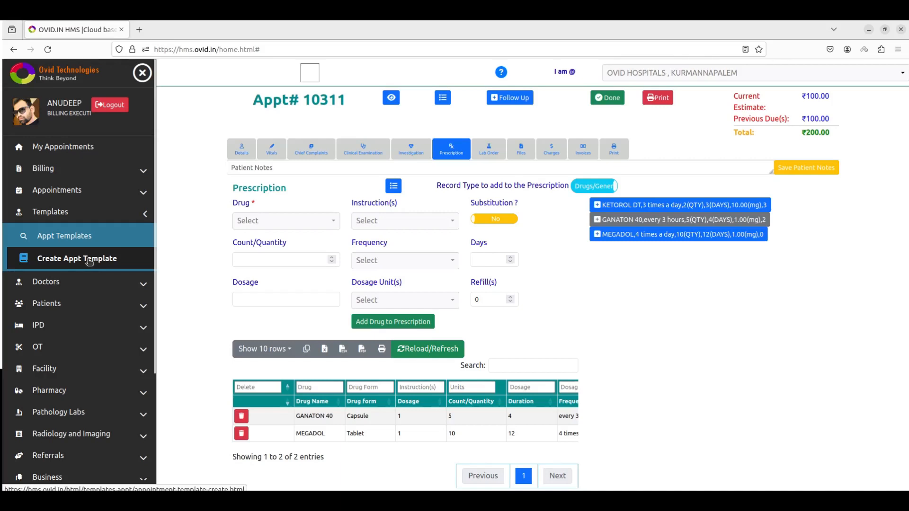
click(103, 219)
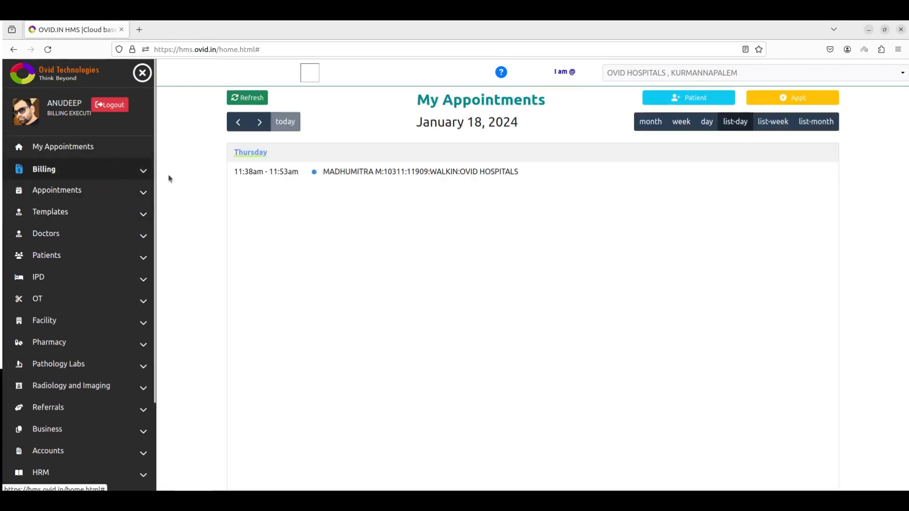
click(338, 177)
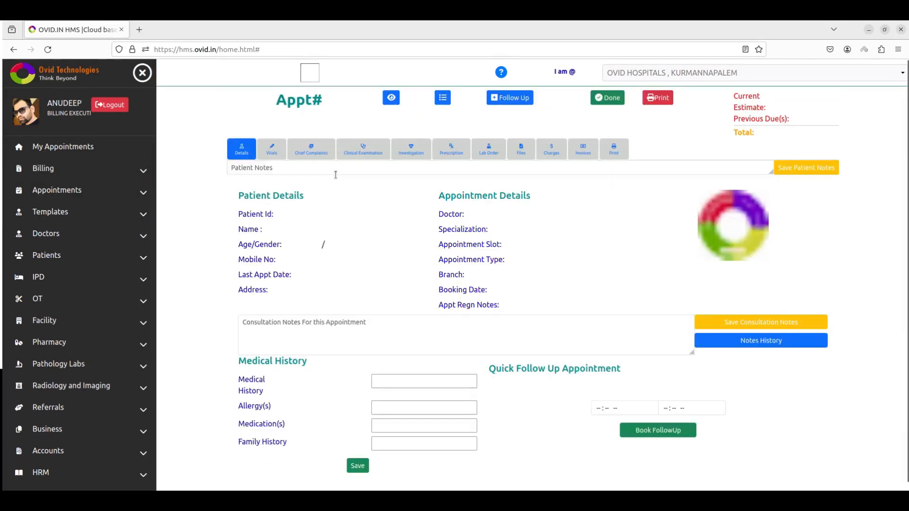
click(361, 156)
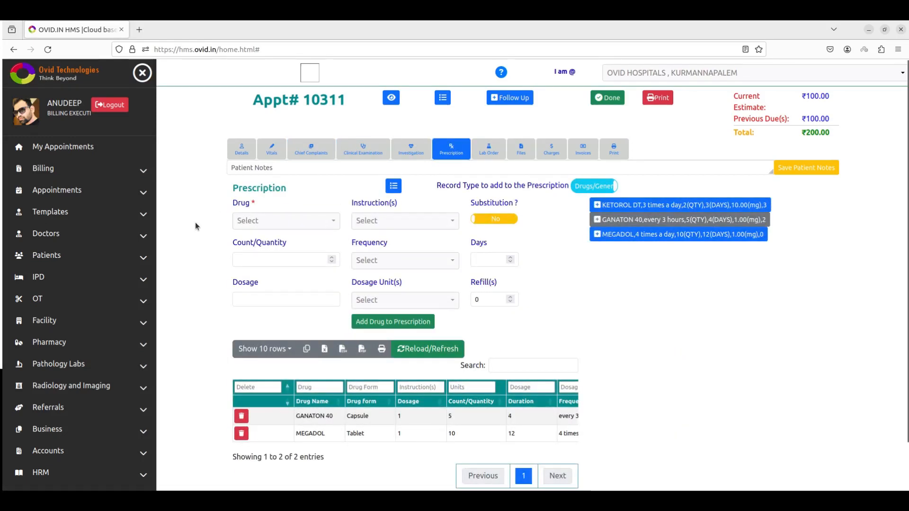
click(278, 150)
click(308, 152)
click(363, 151)
click(411, 150)
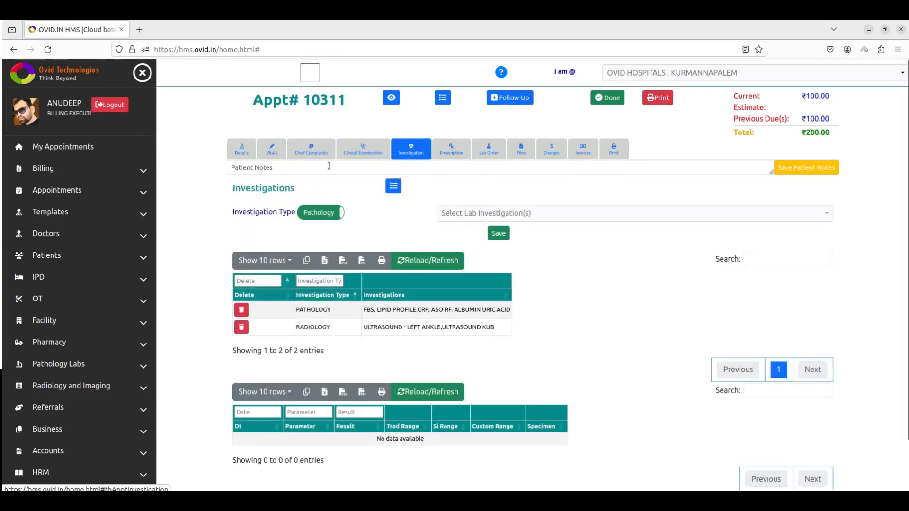
click(242, 152)
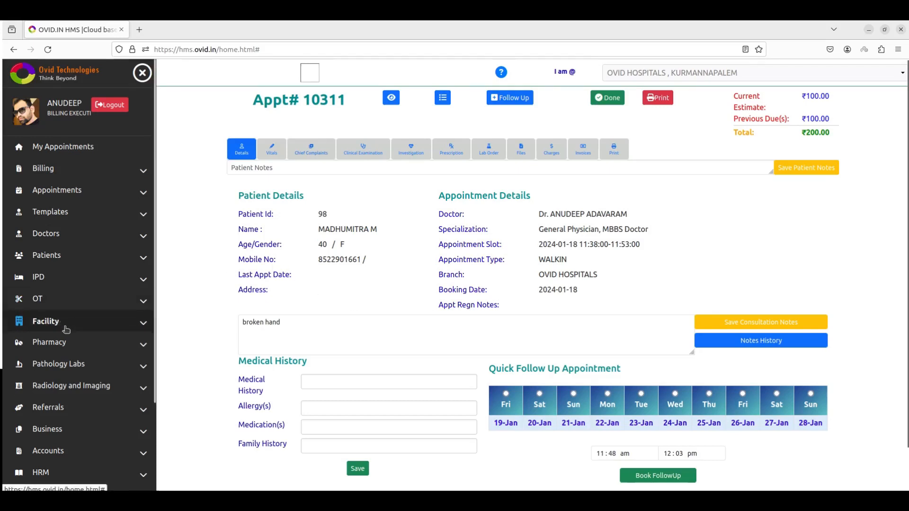
- Toggle Appointments in the sidebar, then expand Referrals to list doctors, hospitals, labs and pharmacies
scroll(64, 299, down, 3)
scroll(86, 201, down, 1)
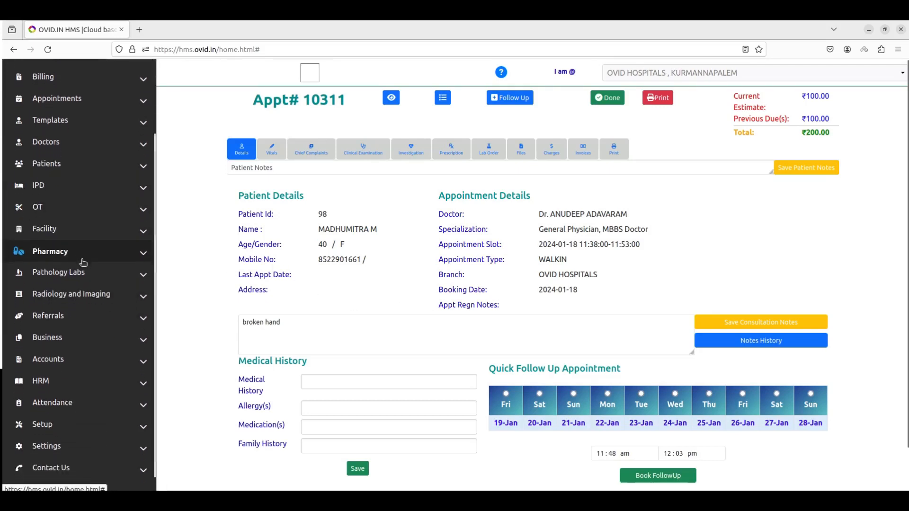
scroll(99, 204, up, 2)
scroll(103, 205, up, 3)
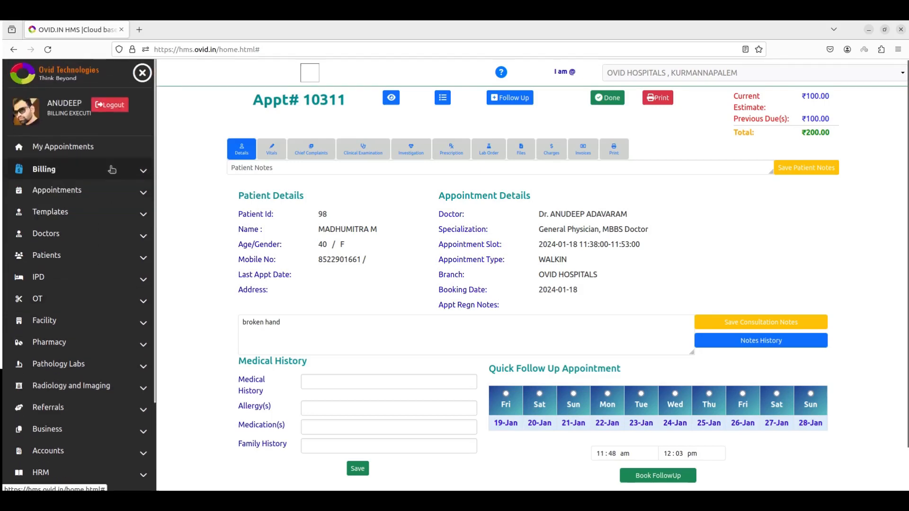
click(109, 194)
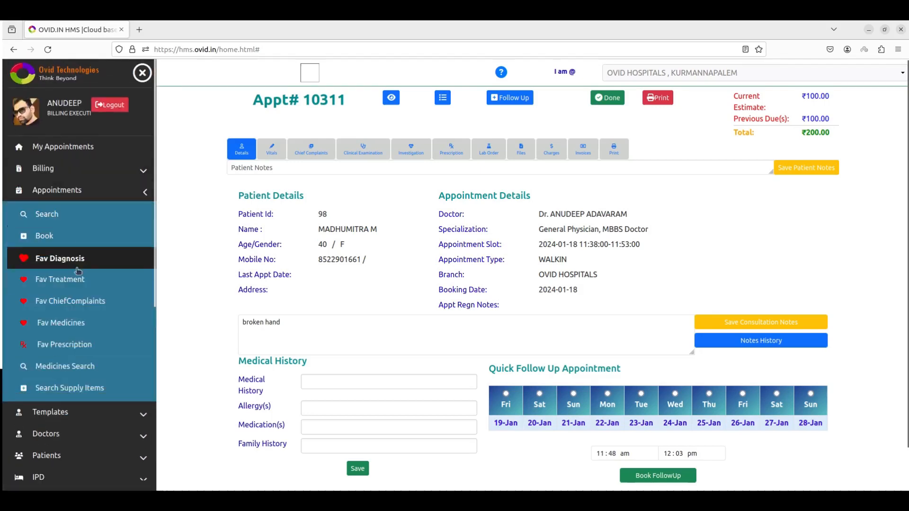
click(102, 202)
scroll(94, 237, down, 3)
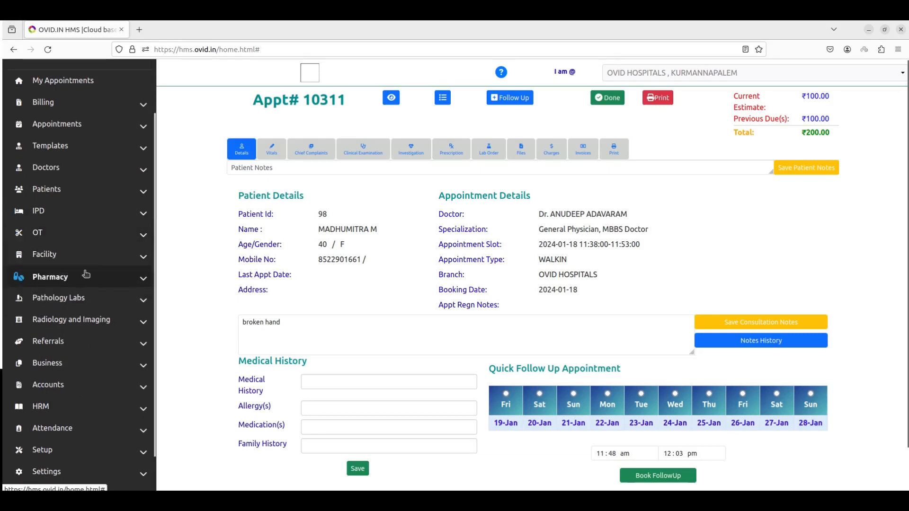
scroll(71, 319, down, 1)
click(71, 315)
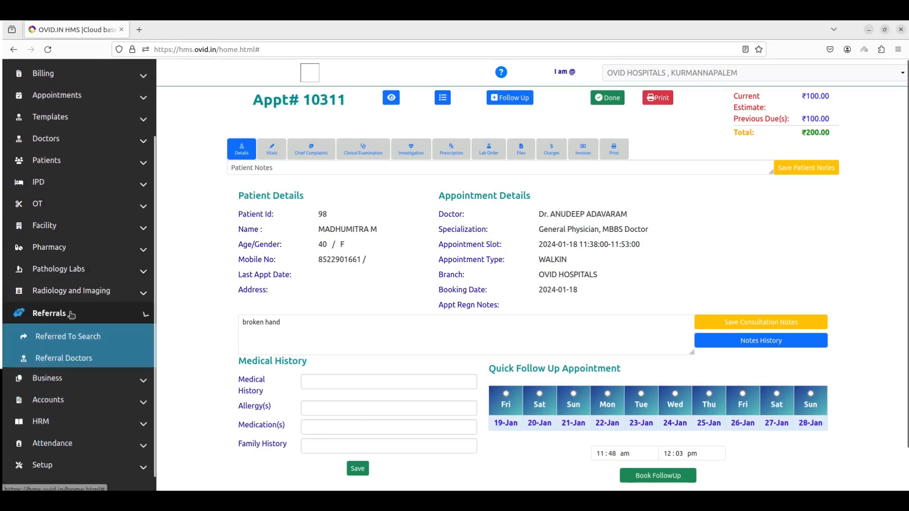
scroll(116, 320, down, 5)
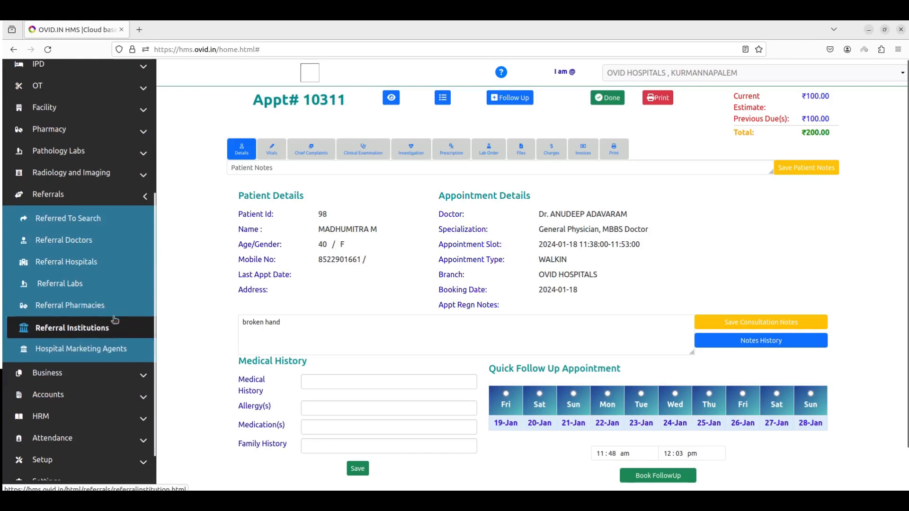
- Browse the Referral Doctors, Hospitals, Labs and Pharmacies lists, then collapse Referrals
click(108, 246)
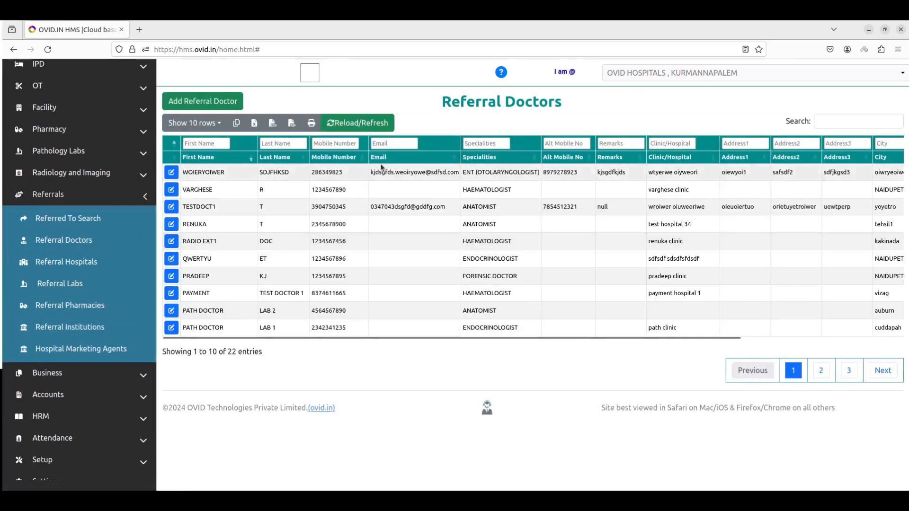
click(107, 263)
click(66, 284)
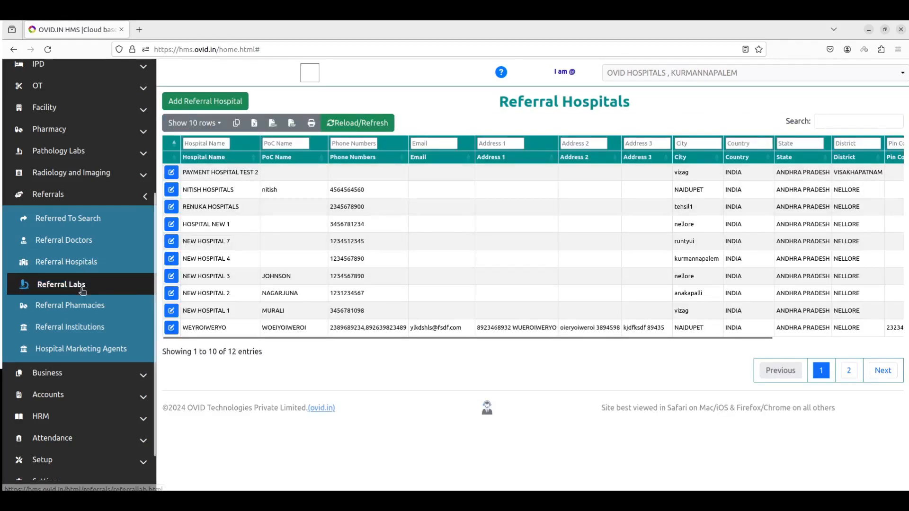
click(90, 310)
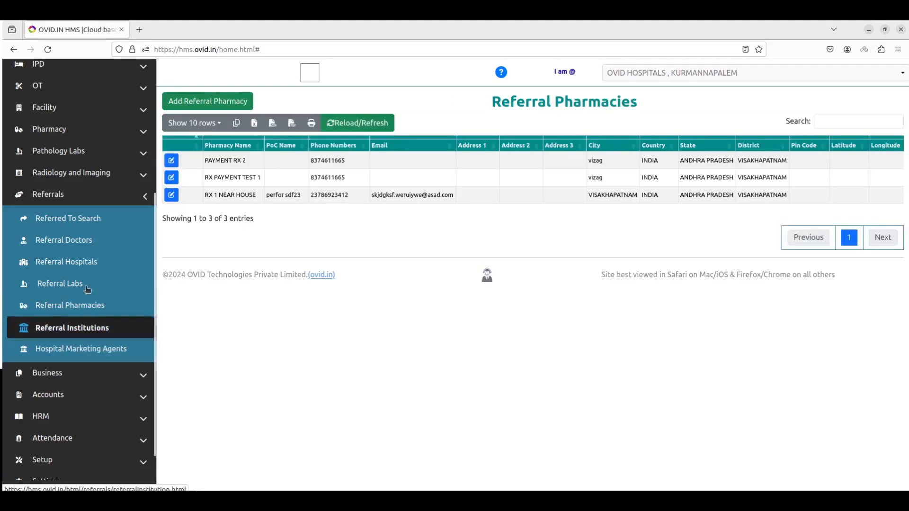
click(93, 196)
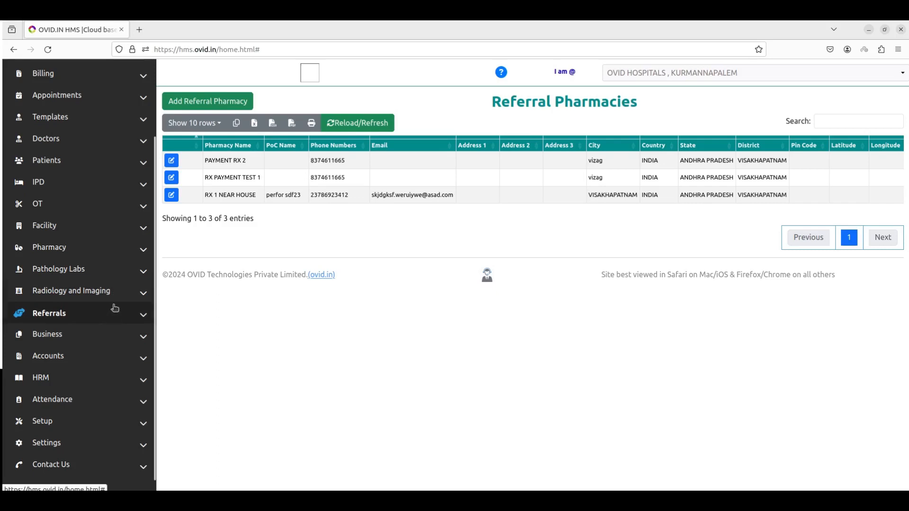
- Expand Accounts and open Expense Record, showing PAID status and India, Andhra Pradesh, Visakhapatnam defaults
click(100, 356)
scroll(95, 341, down, 3)
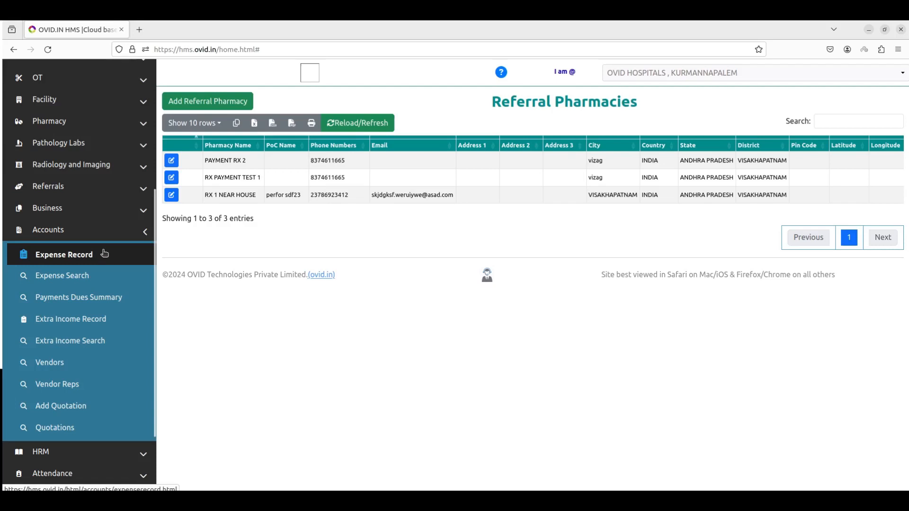
click(104, 254)
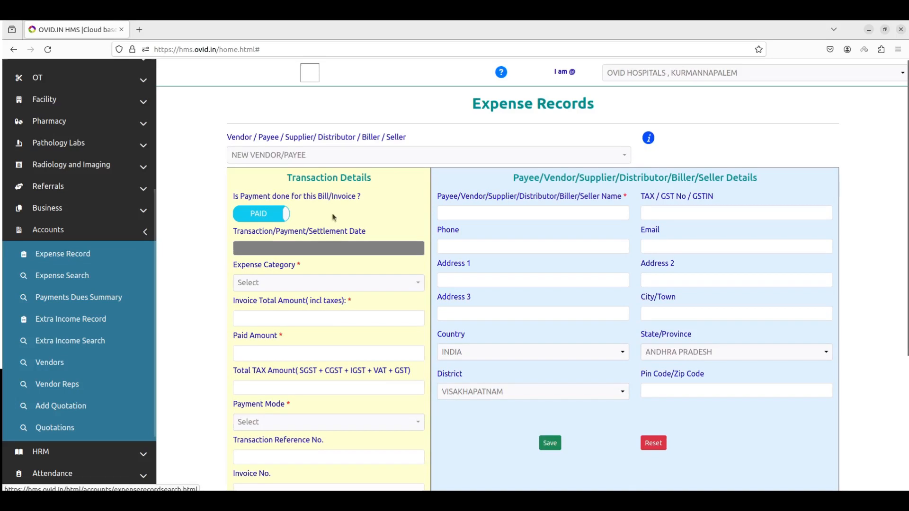
scroll(413, 301, down, 3)
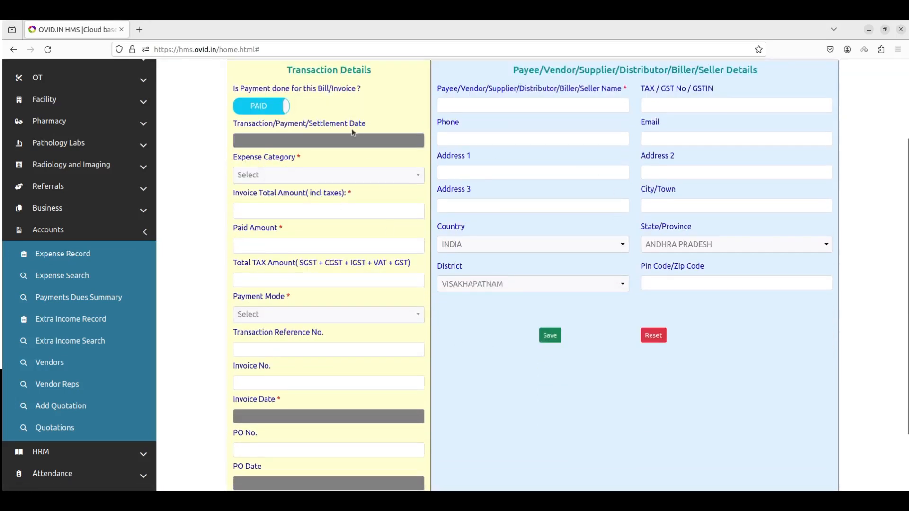
- Search expenses from 01-01-2023 to 31-01-2024 on the Expense Search page
click(67, 276)
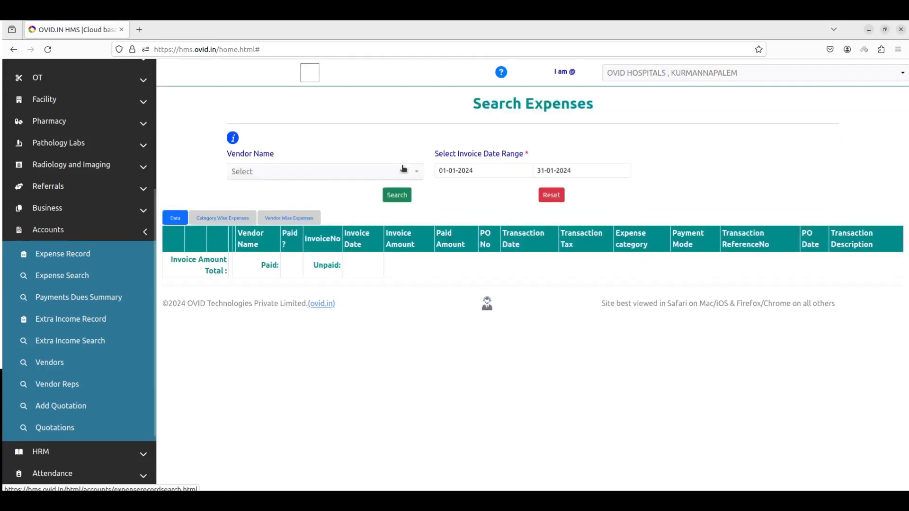
click(473, 171)
click(473, 188)
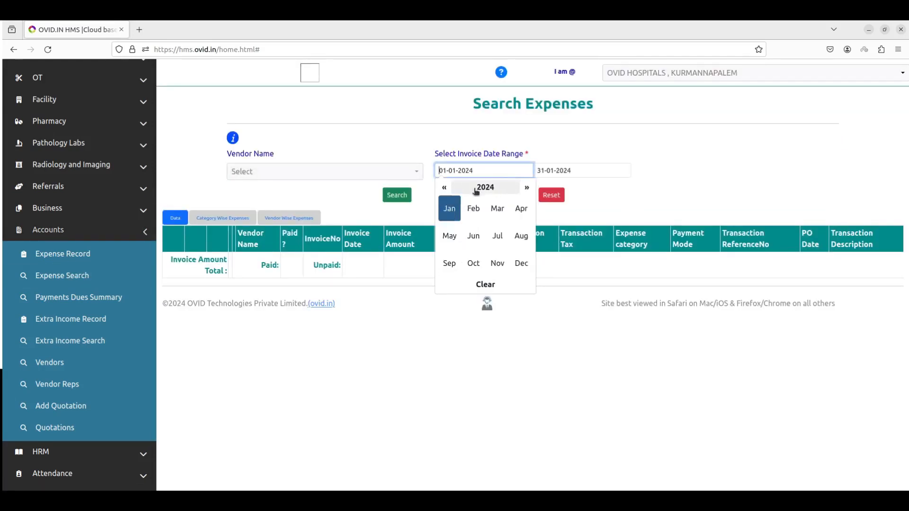
click(450, 206)
click(477, 188)
click(444, 188)
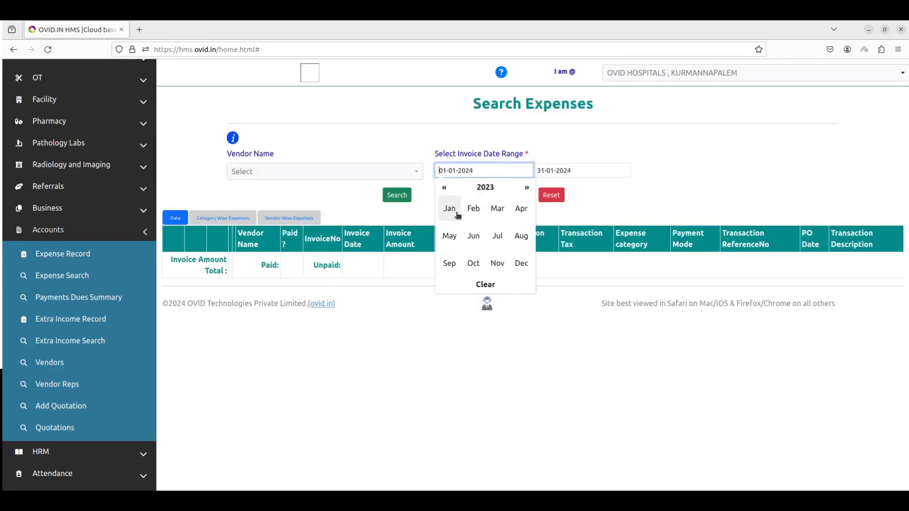
click(452, 210)
click(445, 230)
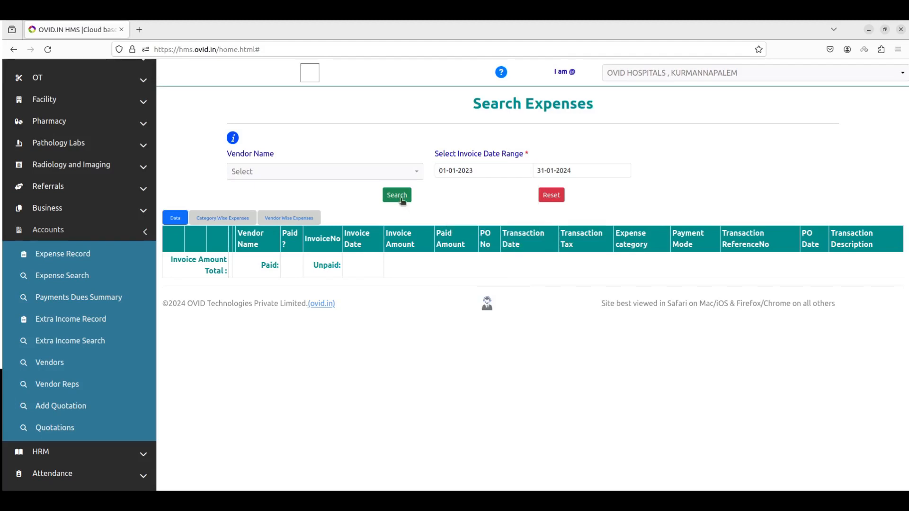
click(397, 195)
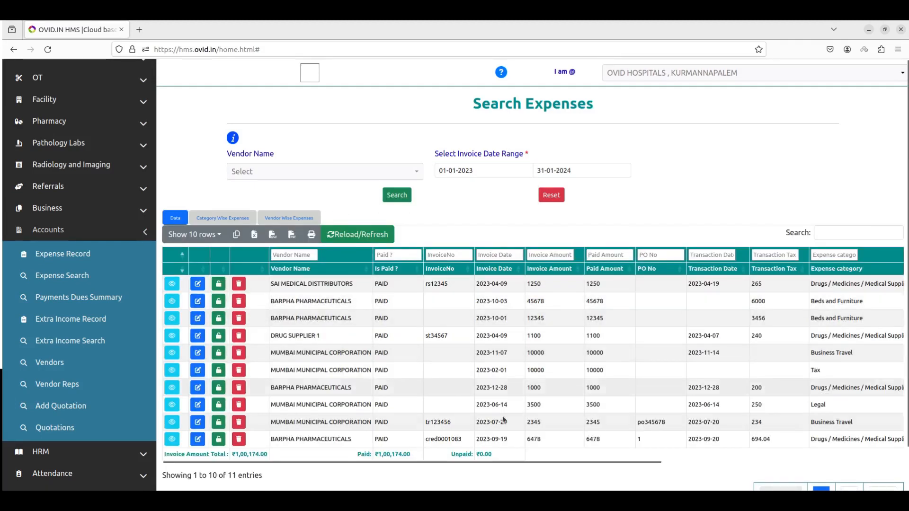
- View the expense results by category and by vendor, then open Extra Income Record
click(240, 220)
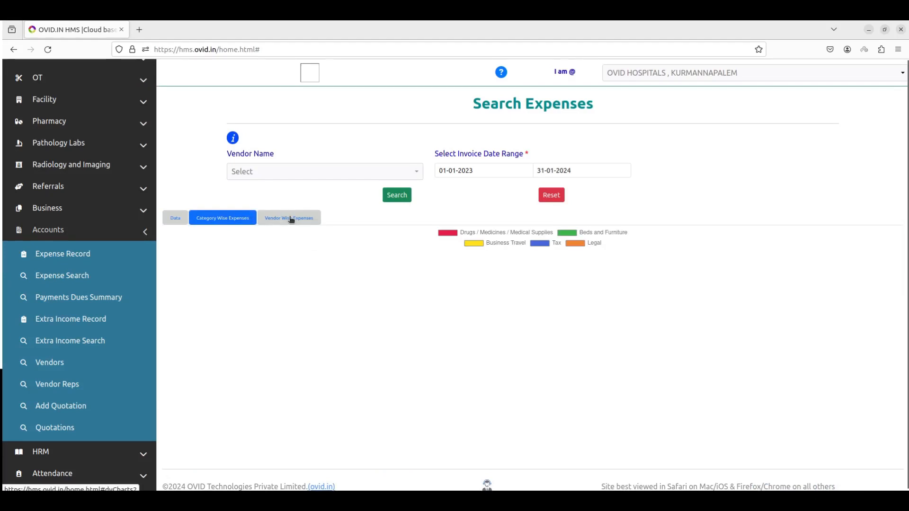
click(291, 219)
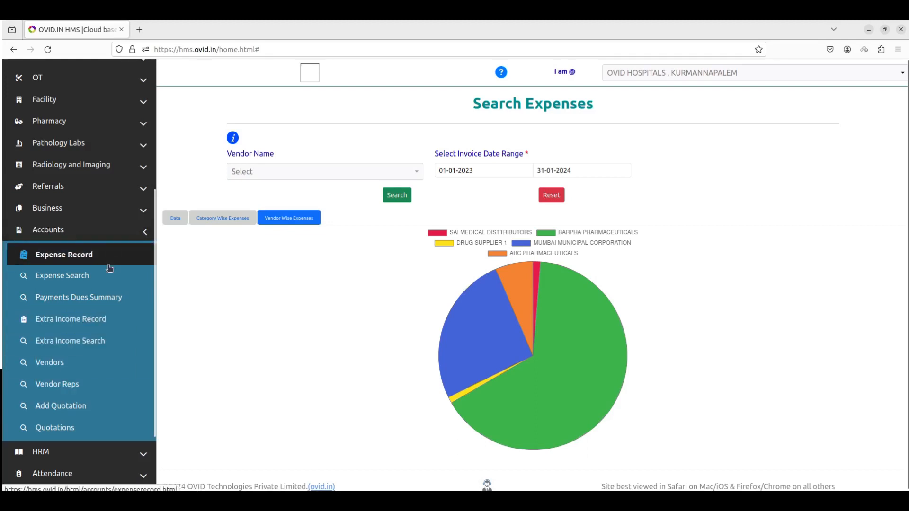
scroll(115, 228, up, 5)
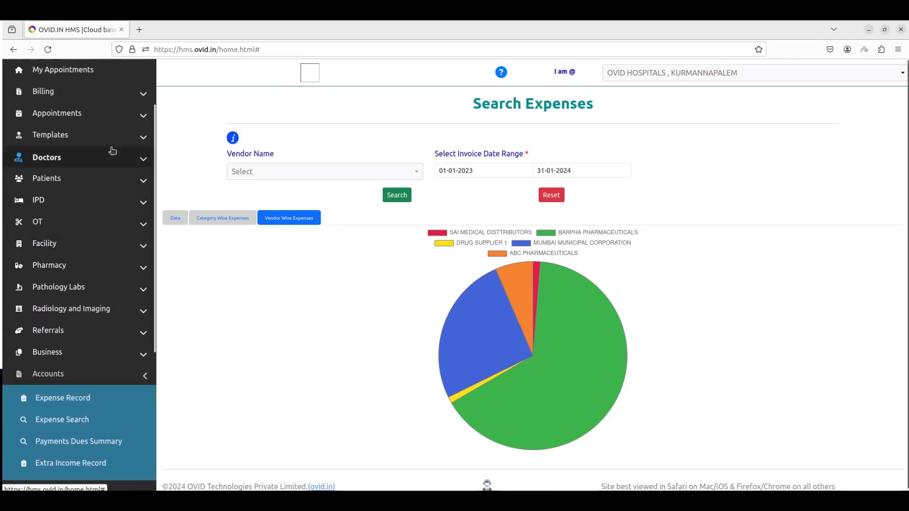
scroll(103, 267, down, 5)
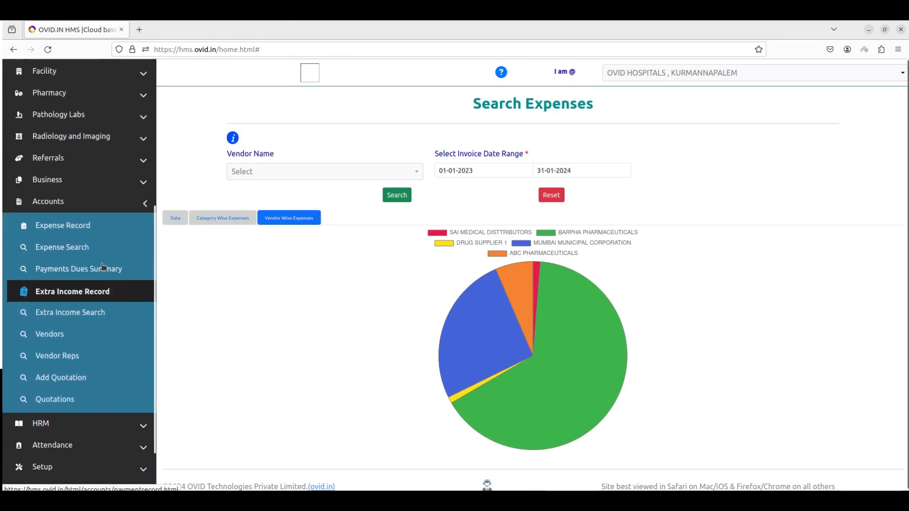
click(85, 293)
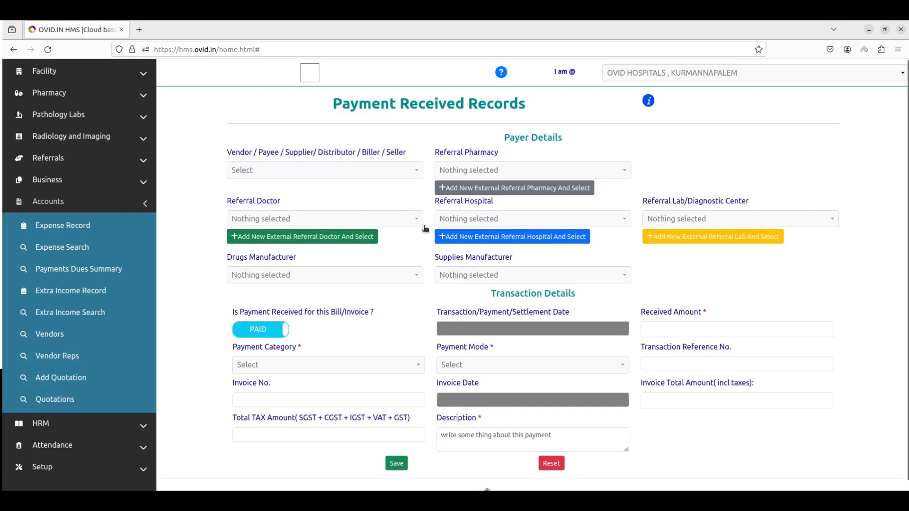
- Search extra income from 01-01-2023 to 31-01-2024, showing two paid entries totalling ₹8,000.00
click(70, 312)
click(458, 178)
click(458, 171)
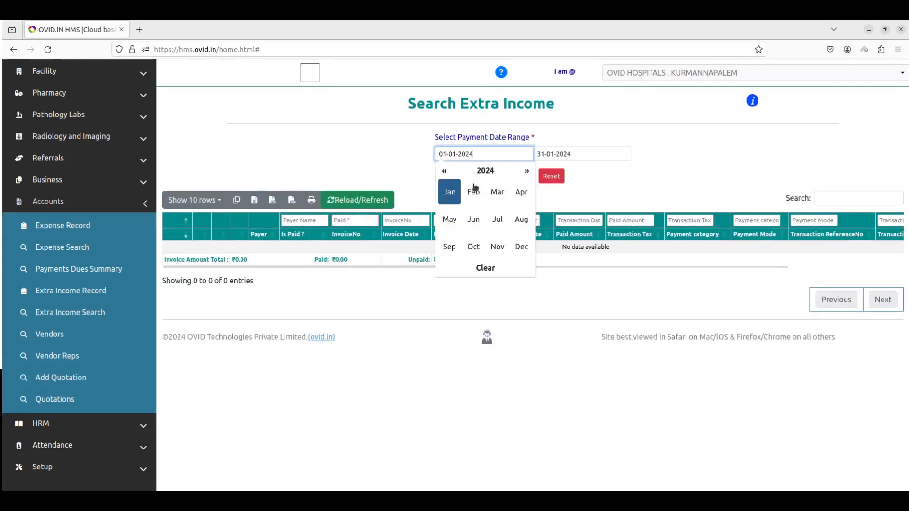
click(445, 172)
click(451, 193)
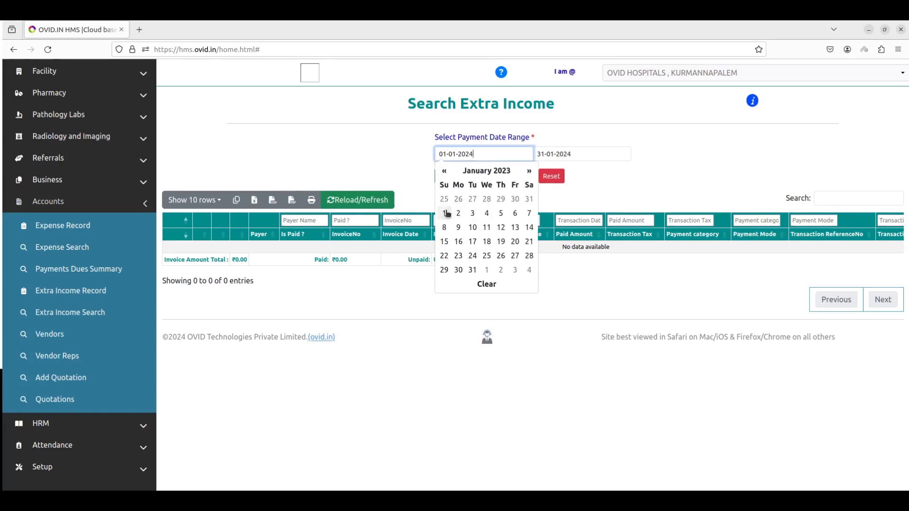
click(445, 214)
click(449, 176)
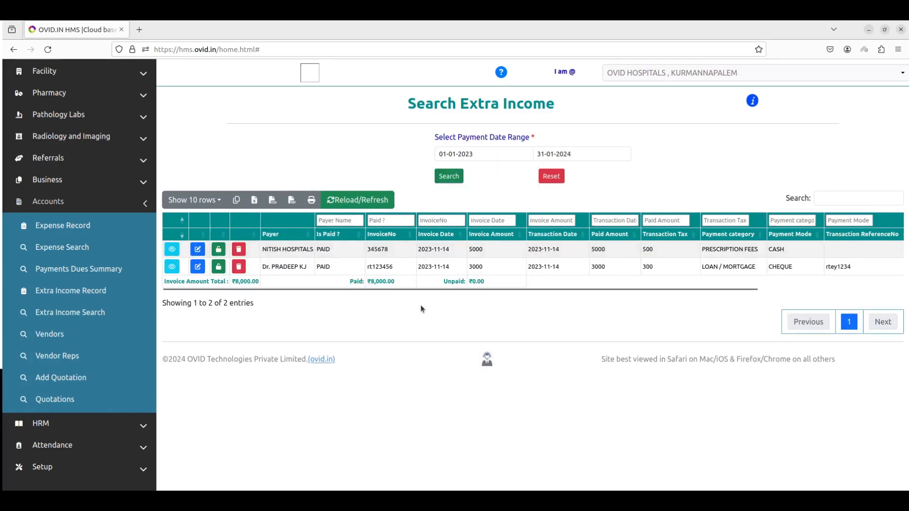
scroll(91, 305, down, 2)
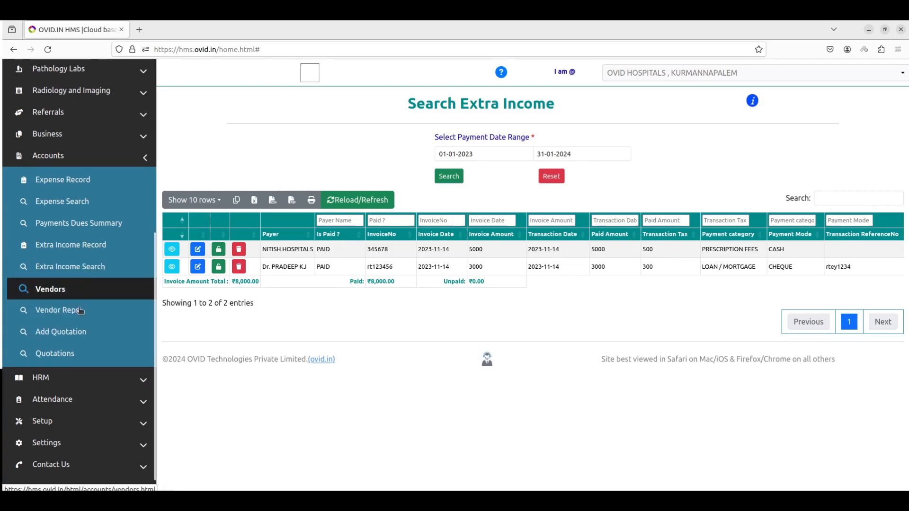
- Collapse Accounts and expand HRM in the sidebar
click(135, 158)
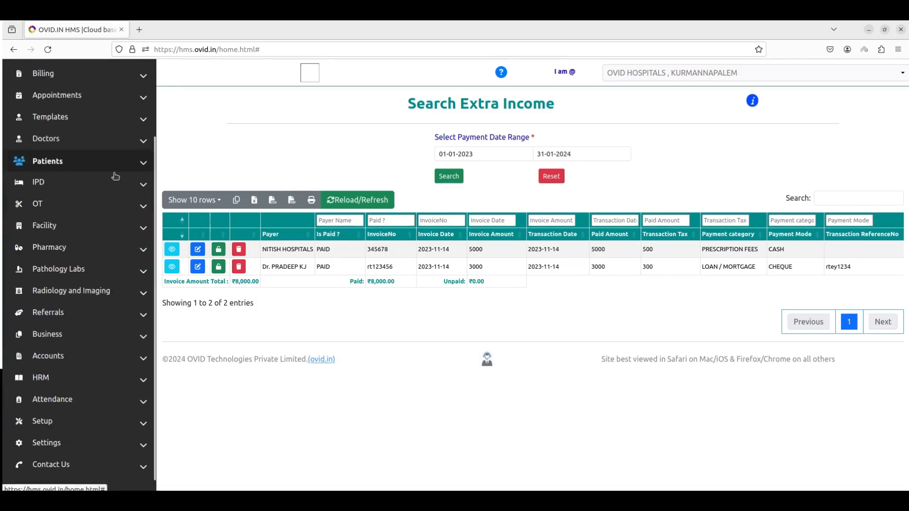
click(83, 377)
scroll(92, 395, down, 4)
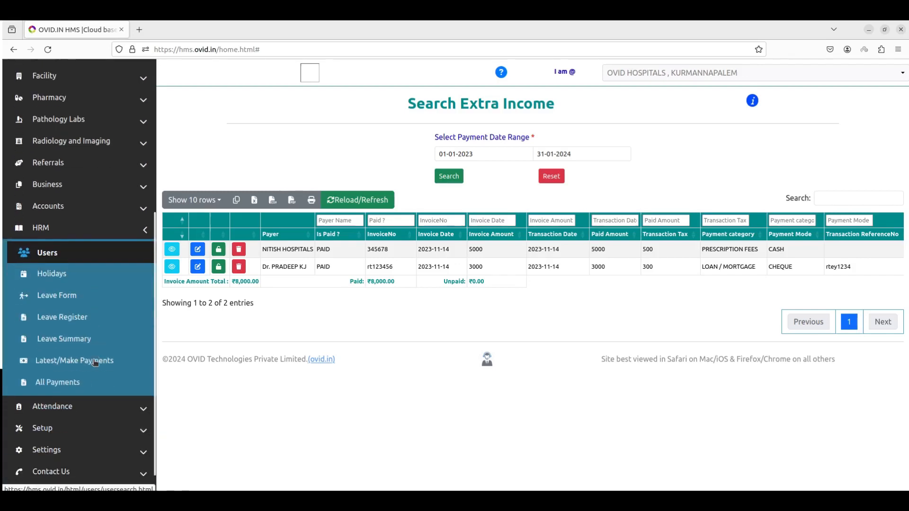
- Open HRM Users, inspect the CEO's Professional and Salary details, and close without saving
click(65, 250)
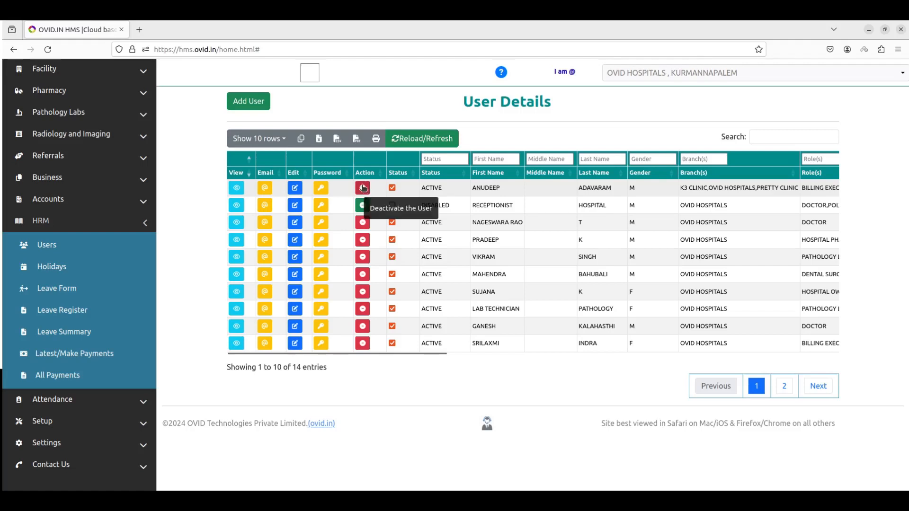
click(295, 189)
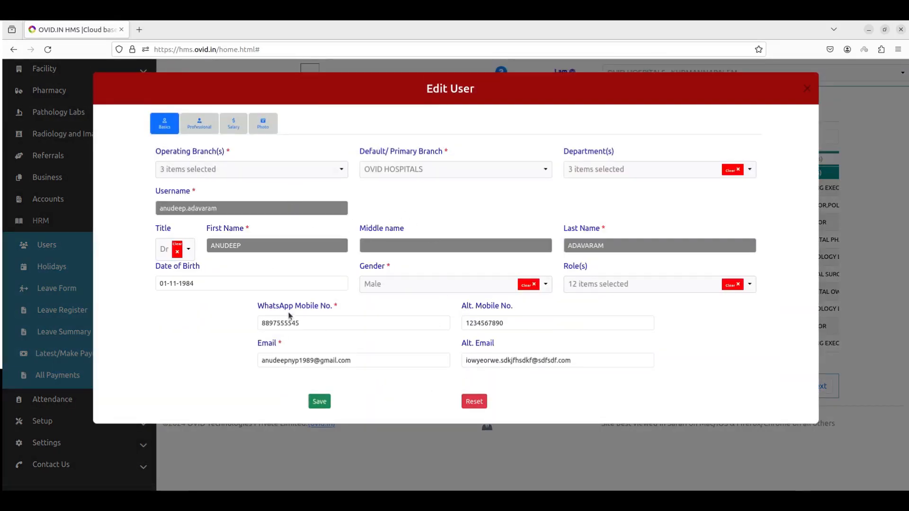
click(213, 132)
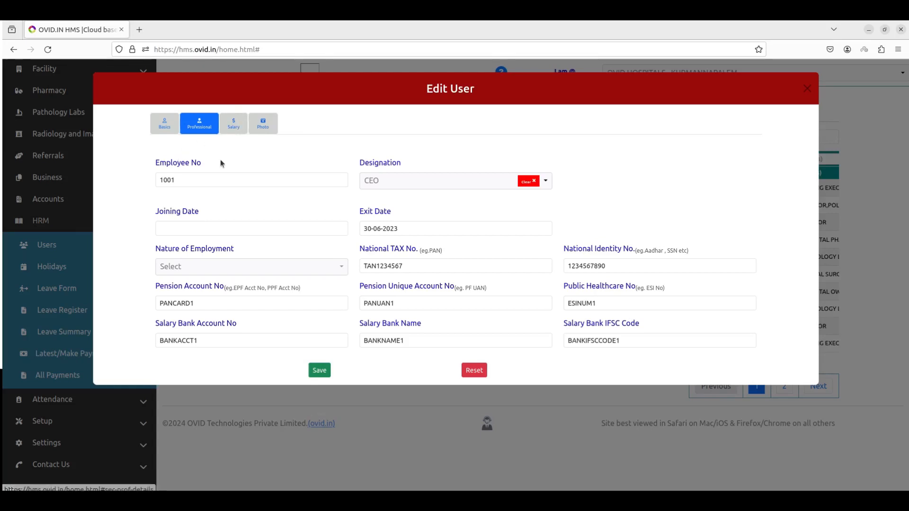
click(233, 125)
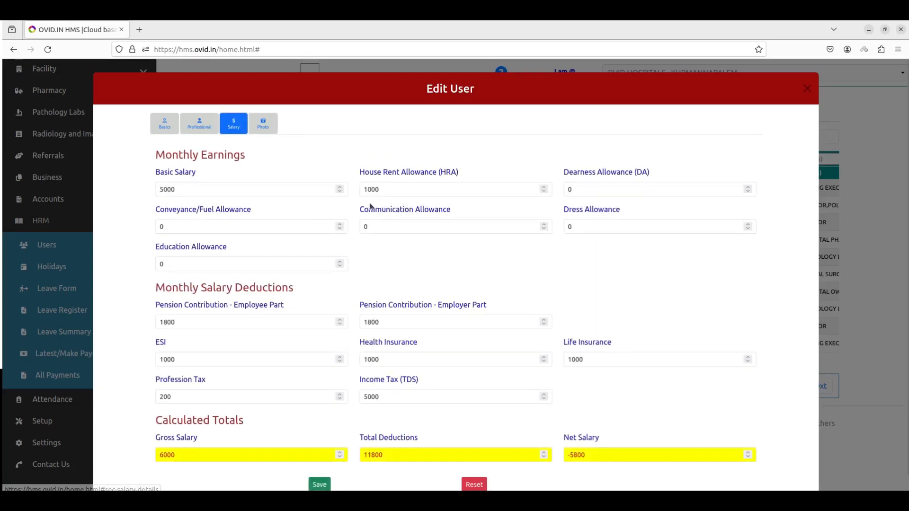
scroll(477, 256, down, 1)
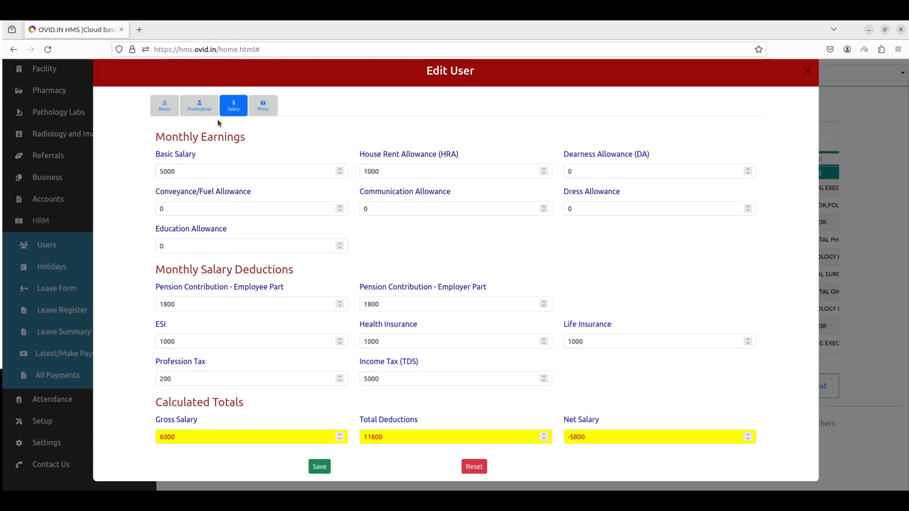
click(202, 112)
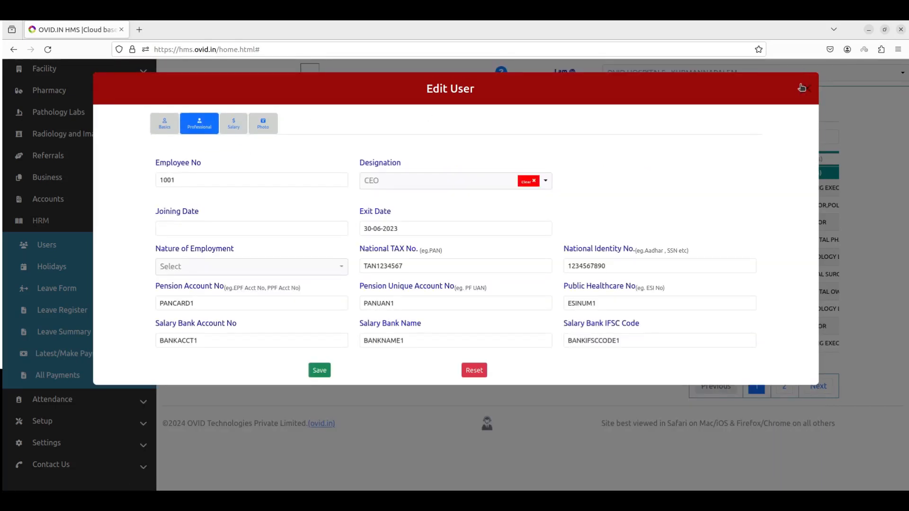
click(802, 88)
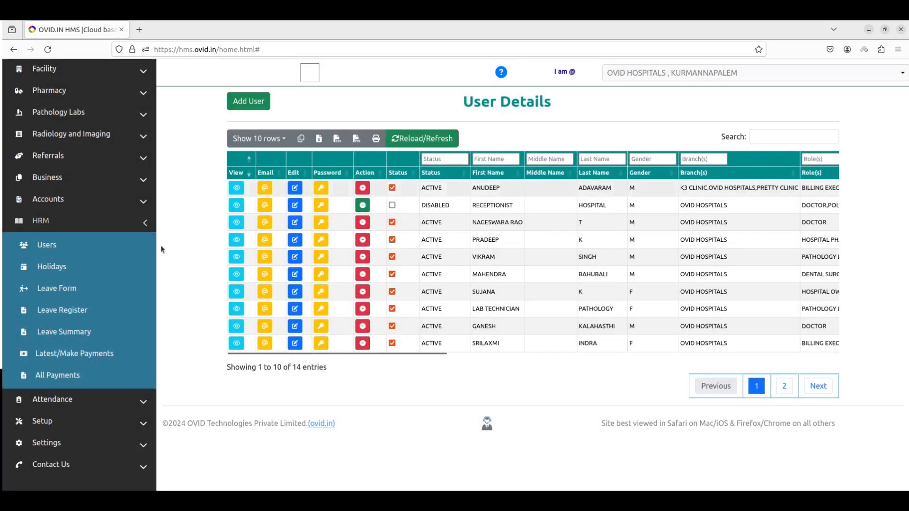
- Open Latest/Make Payments and view the CEO's salary and other-payments forms without submitting
click(76, 375)
click(83, 361)
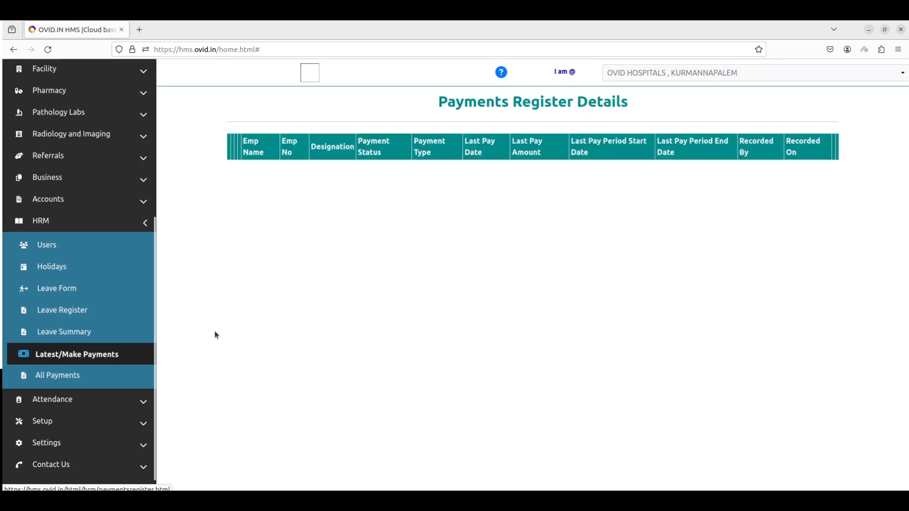
click(238, 195)
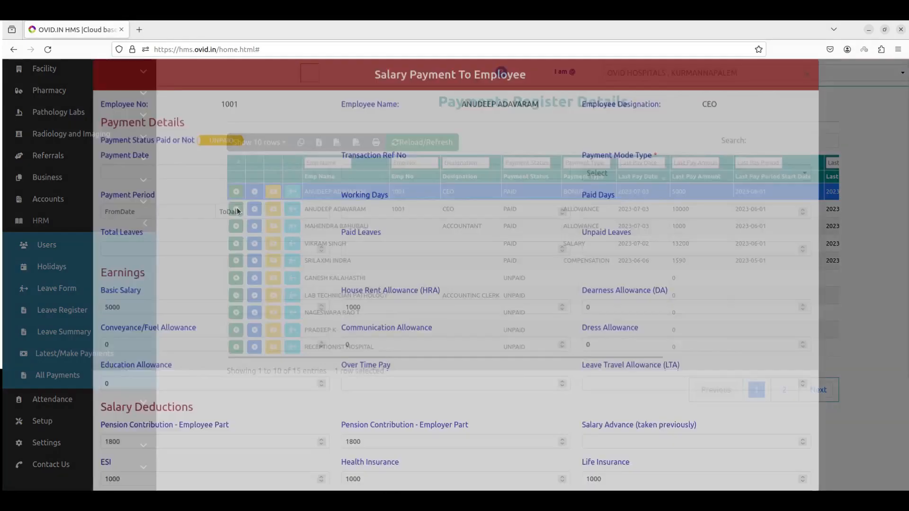
scroll(436, 297, down, 3)
scroll(436, 296, up, 3)
key(Escape)
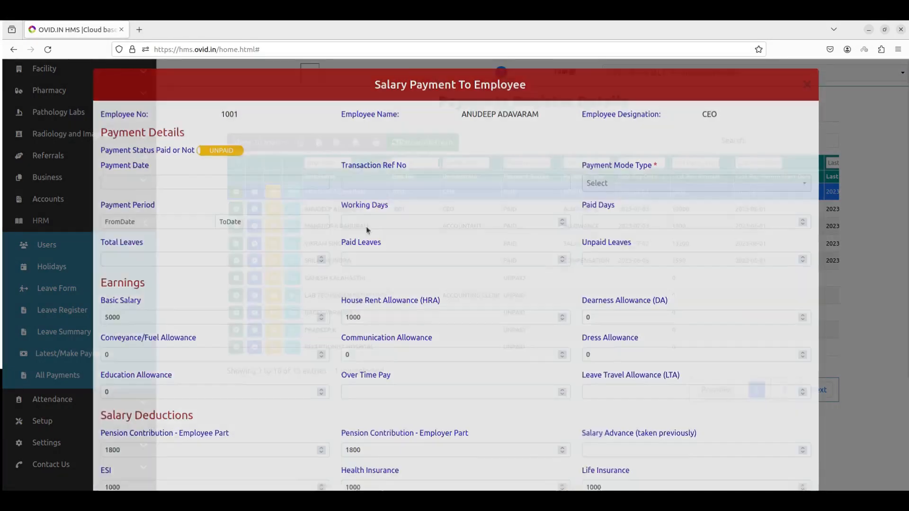
click(255, 193)
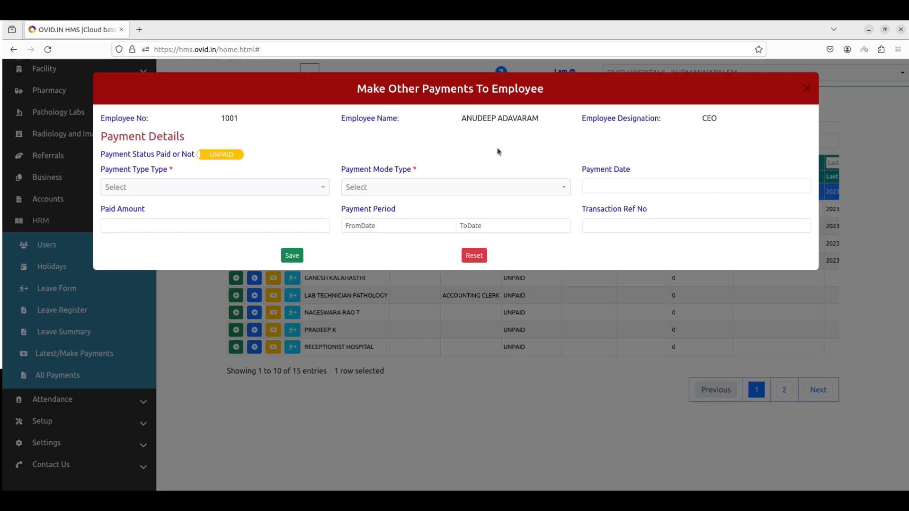
key(Escape)
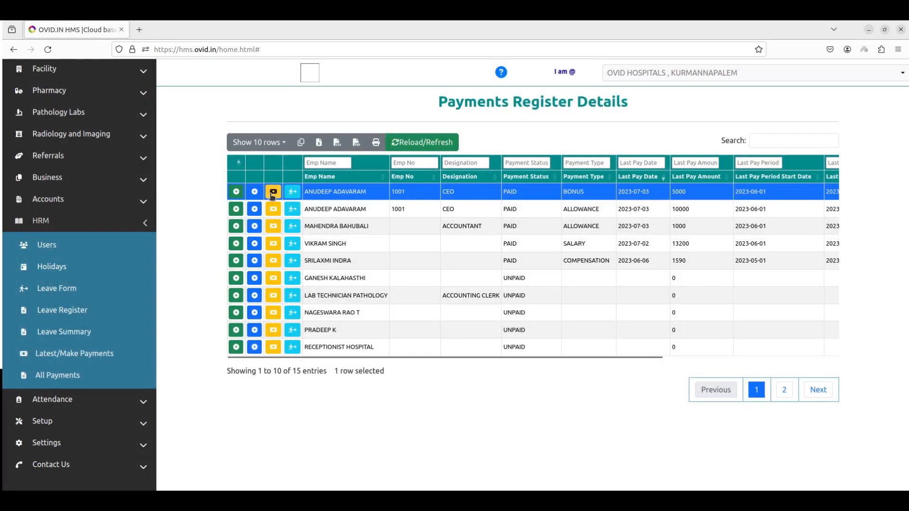
- Review the CEO's payment history and leave history, closing each
click(272, 191)
click(299, 136)
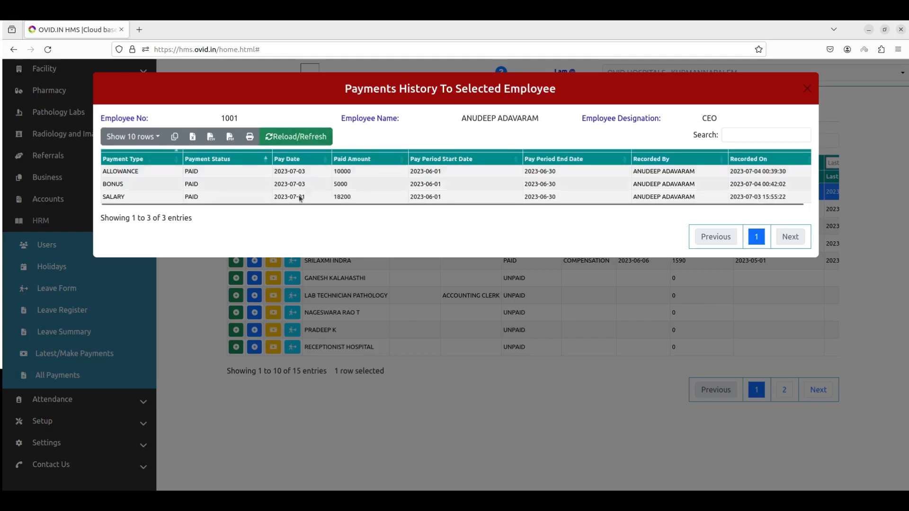
click(805, 88)
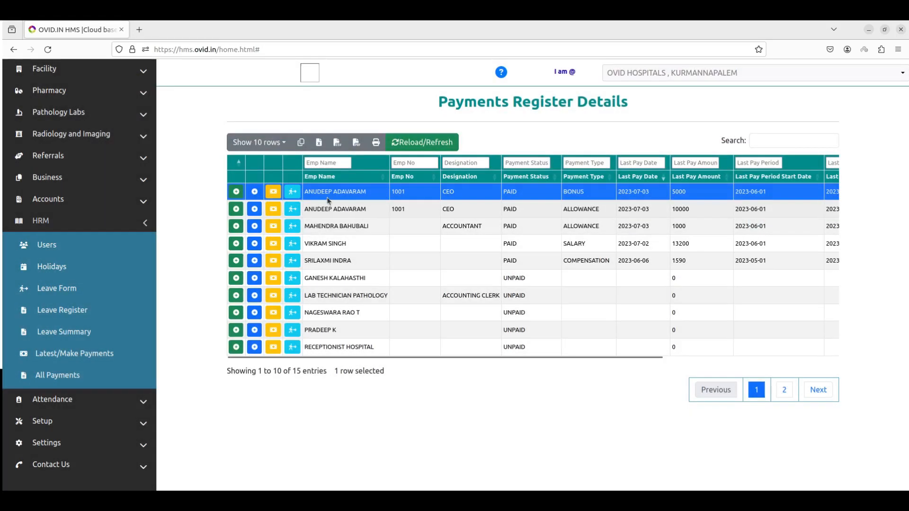
click(292, 191)
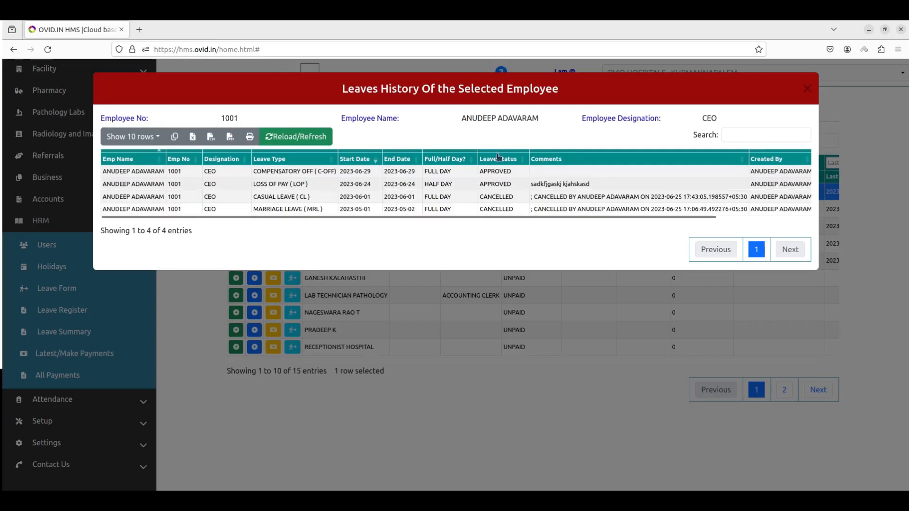
click(220, 276)
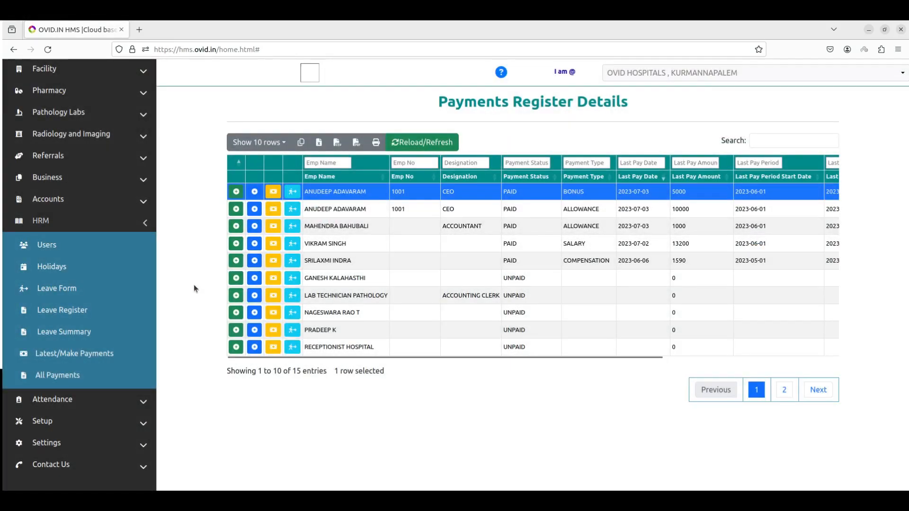
- Collapse HRM and expand Attendance to show machines, staff devices, logs and search
click(94, 231)
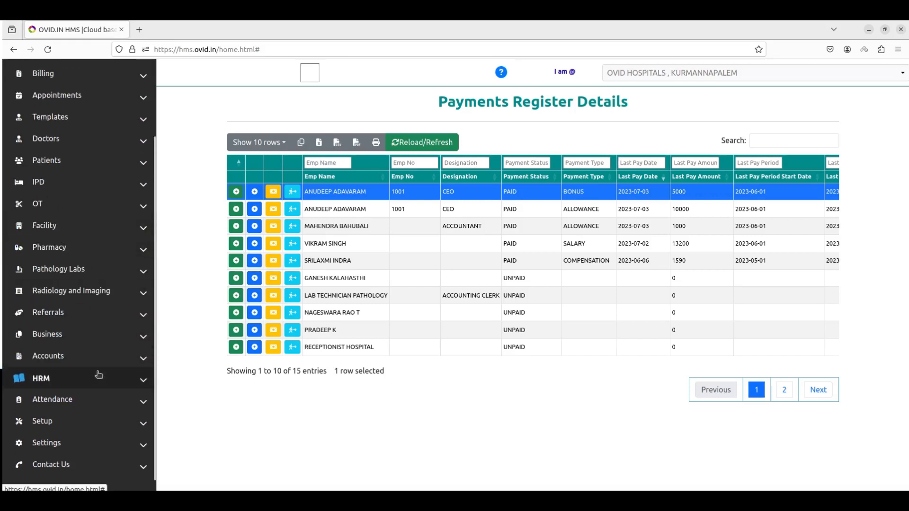
click(95, 399)
scroll(95, 379, down, 2)
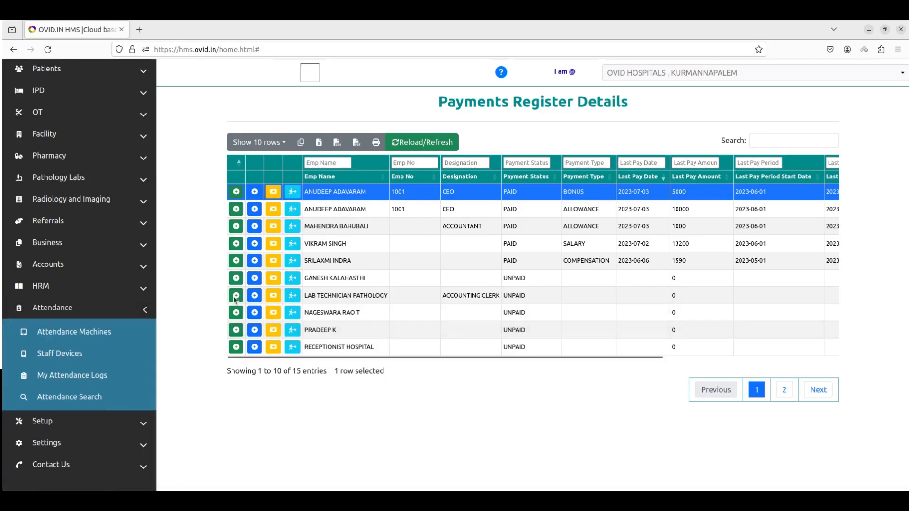
- Review and reload the Staff Devices list under Attendance Machines, then open the Attendance Report
click(104, 340)
click(92, 362)
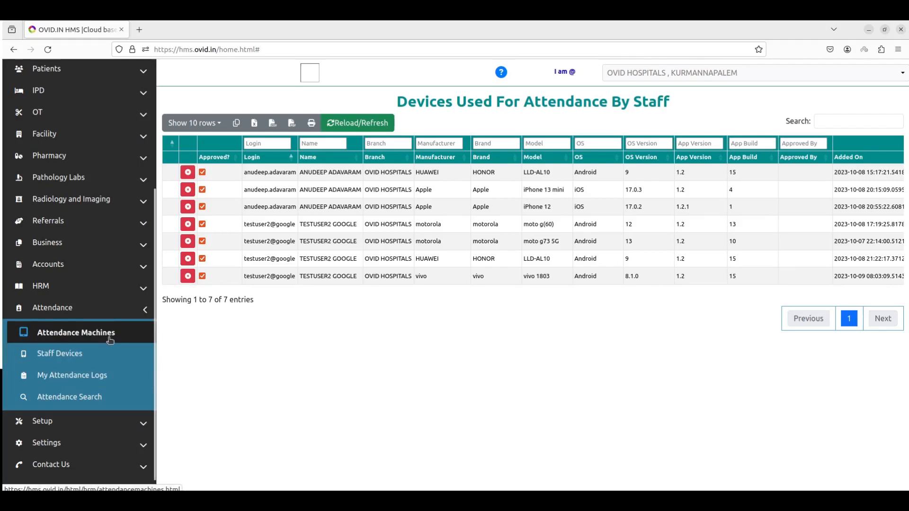
click(91, 358)
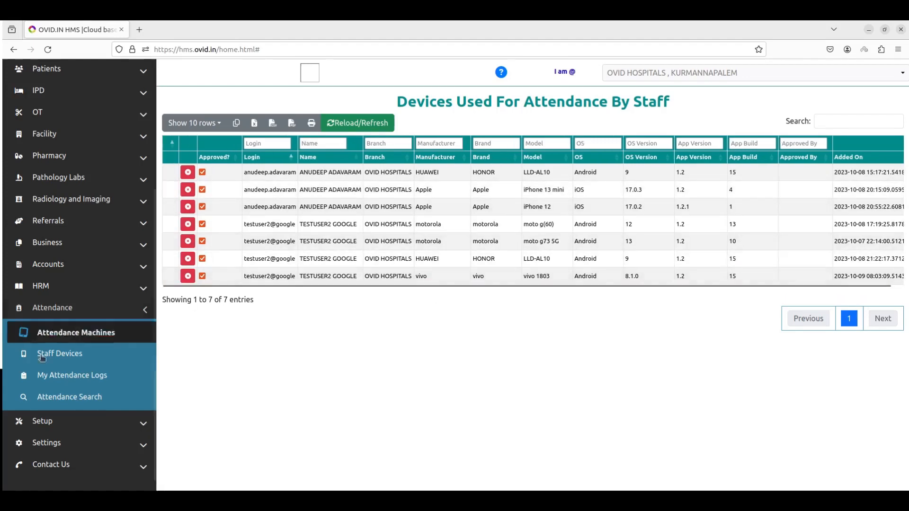
click(69, 397)
- Set the attendance report start date to 01-01-2023
click(379, 147)
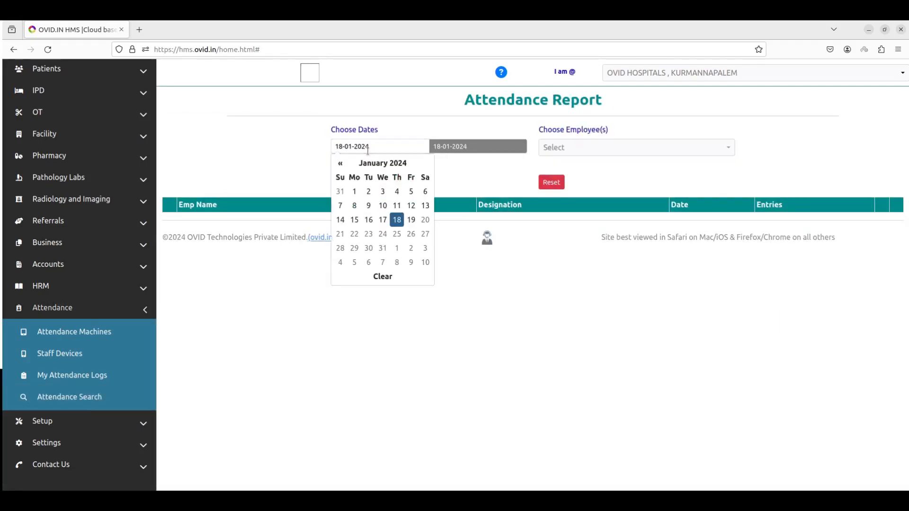
click(382, 164)
click(340, 163)
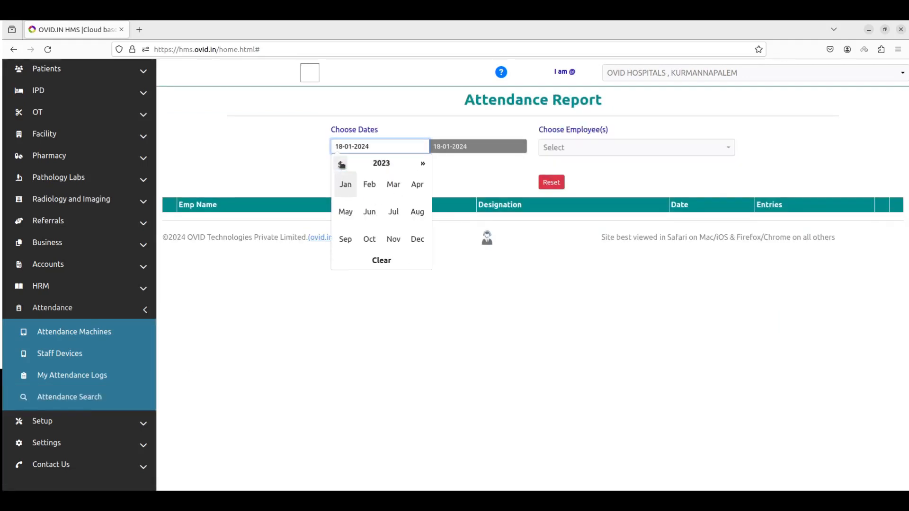
click(346, 184)
click(344, 205)
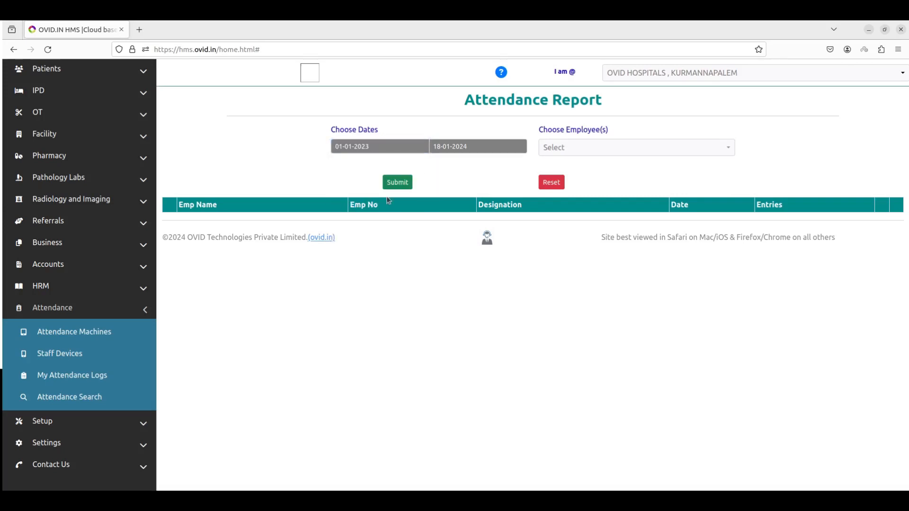
- Generate the report through 18-01-2024, showing three employees' entries, and collapse the Attendance menu
click(397, 184)
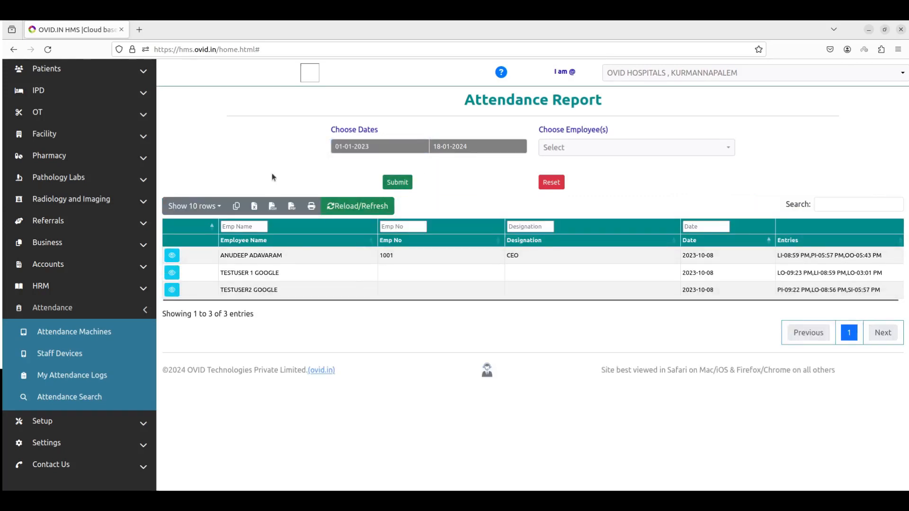
click(115, 311)
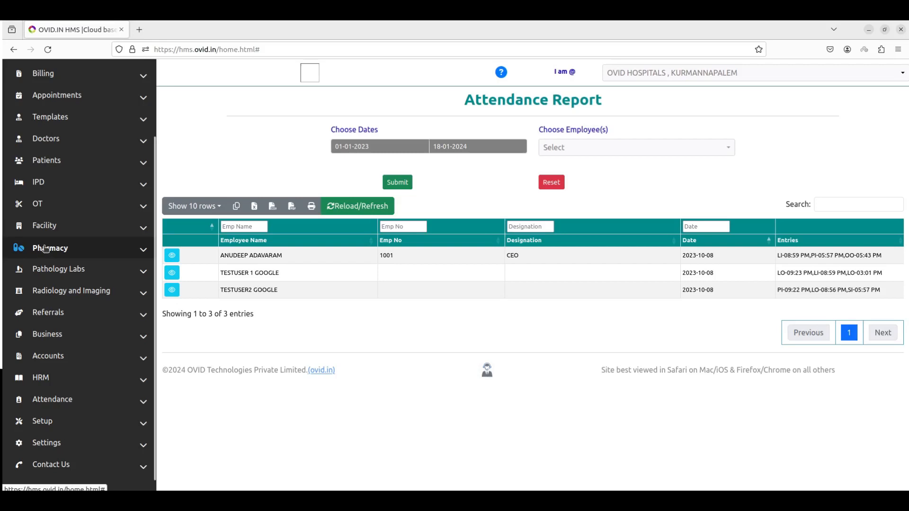
scroll(95, 189, up, 3)
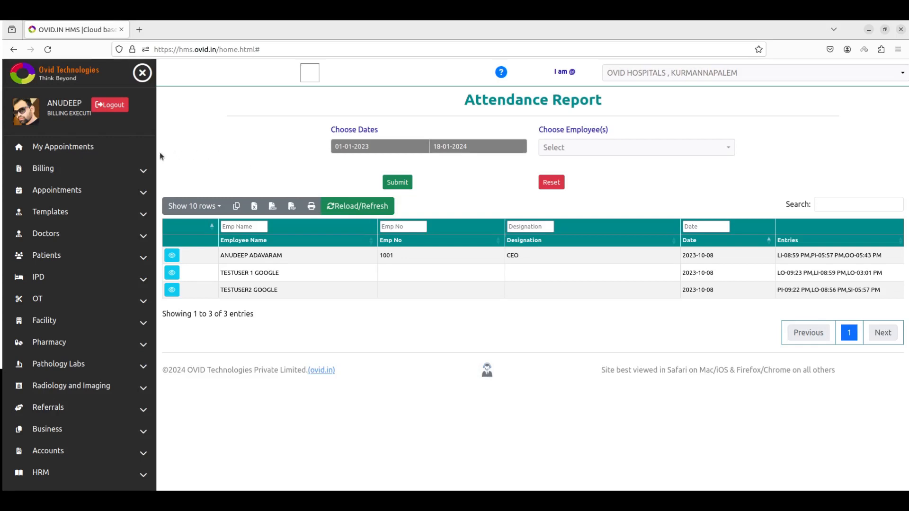
scroll(129, 284, down, 3)
scroll(131, 281, up, 3)
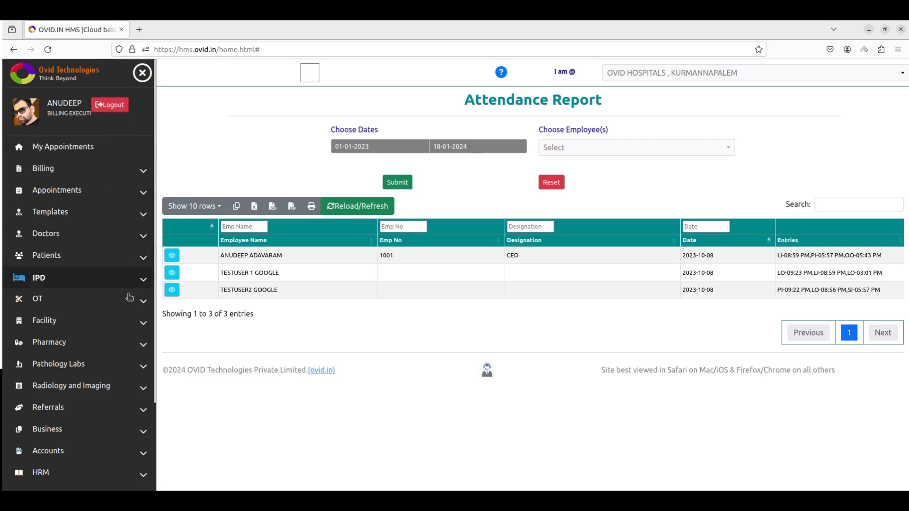
scroll(125, 326, down, 1)
scroll(124, 326, down, 3)
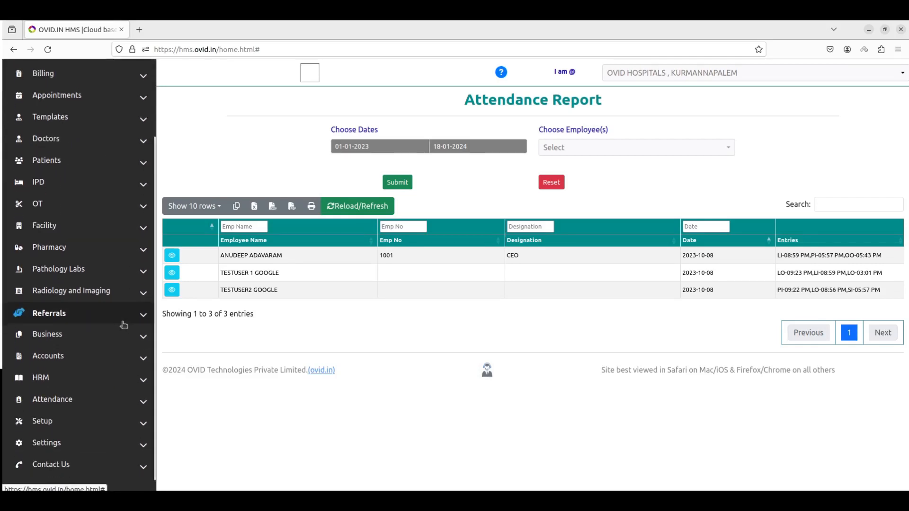
click(118, 335)
scroll(117, 335, down, 8)
scroll(121, 308, up, 6)
click(123, 281)
scroll(121, 280, up, 3)
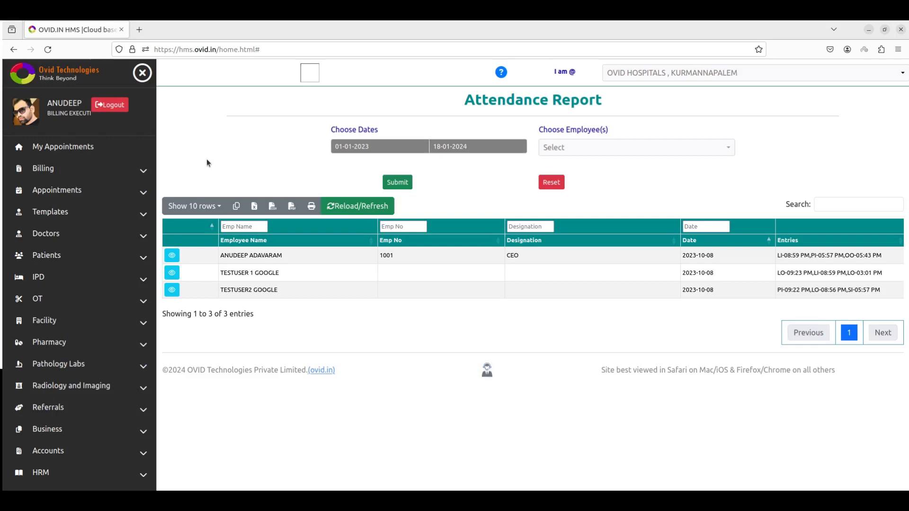
scroll(118, 341, down, 2)
scroll(118, 342, up, 2)
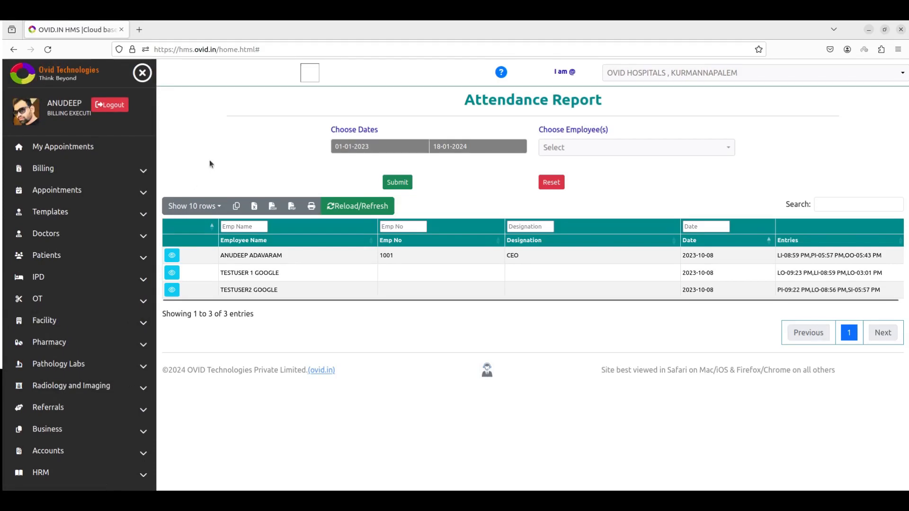